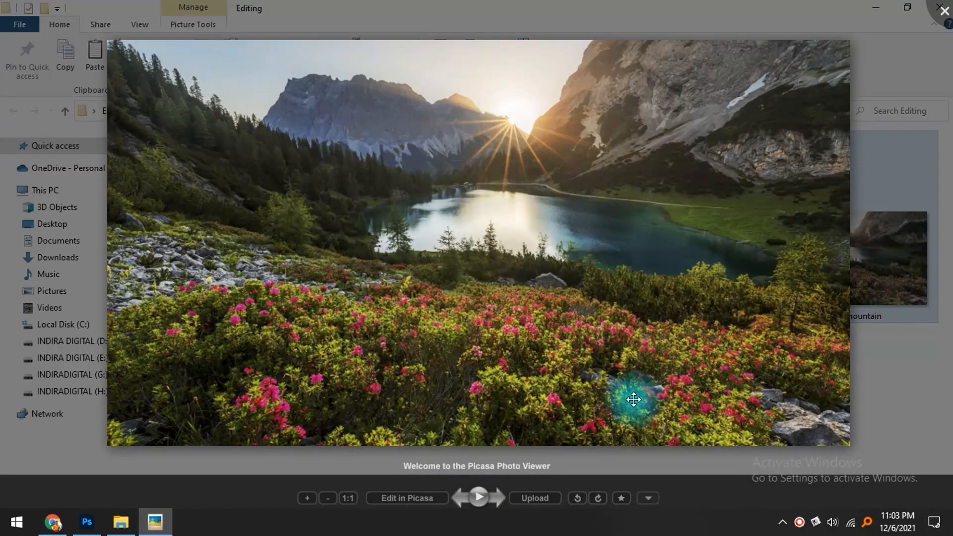
- Close the mountain image preview, switch to Chrome and open the sunset-over-river landscape from the nature image results
{"action": "key", "text": "Escape"}
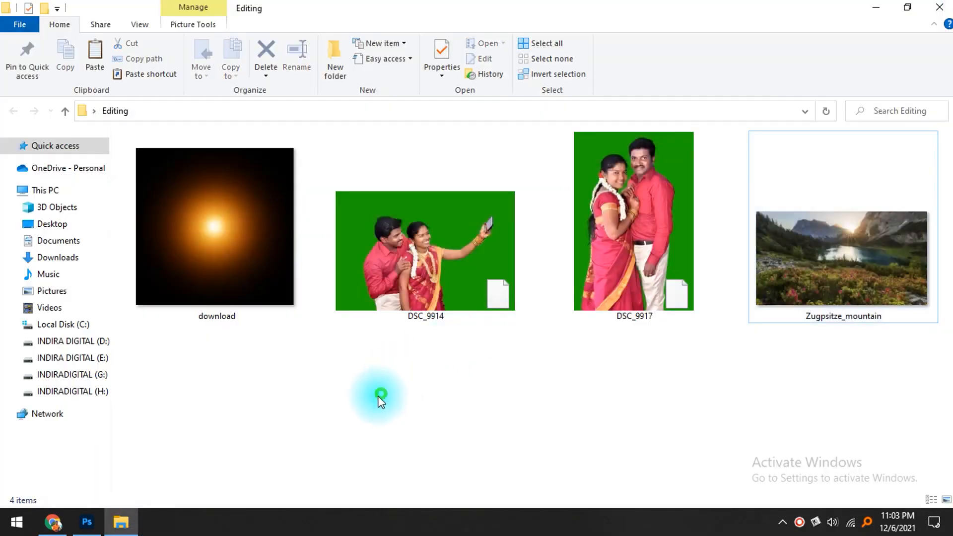
{"action": "left_click", "coordinate": [52, 522]}
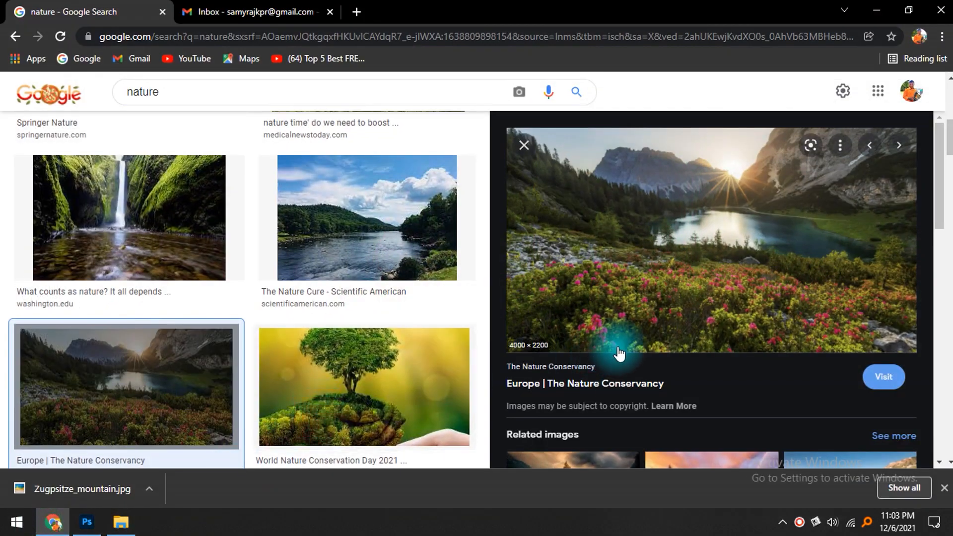
{"action": "scroll", "coordinate": [417, 357], "scroll_direction": "down", "scroll_amount": 2}
{"action": "scroll", "coordinate": [411, 385], "scroll_direction": "down", "scroll_amount": 1}
{"action": "scroll", "coordinate": [297, 389], "scroll_direction": "down", "scroll_amount": 1}
{"action": "scroll", "coordinate": [296, 390], "scroll_direction": "down", "scroll_amount": 3}
{"action": "scroll", "coordinate": [355, 431], "scroll_direction": "down", "scroll_amount": 2}
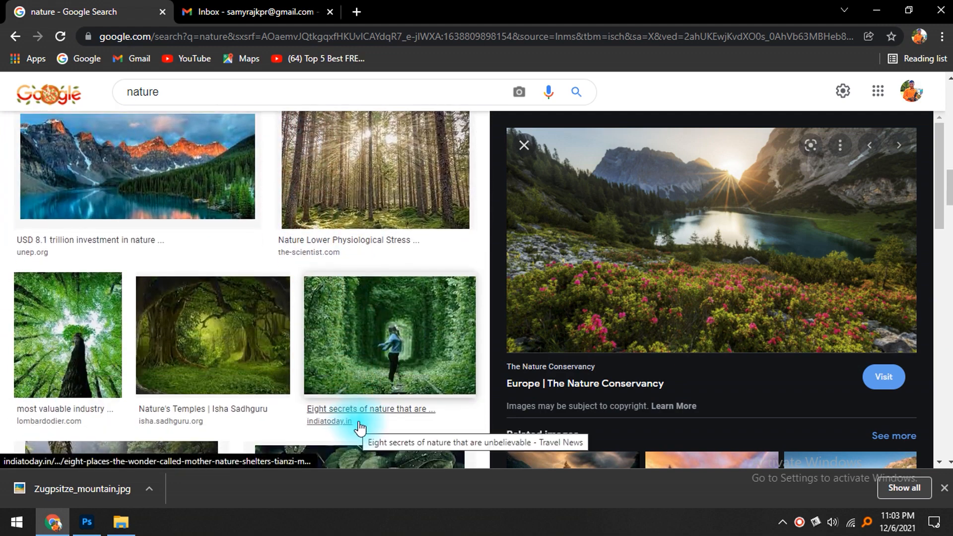
{"action": "scroll", "coordinate": [518, 340], "scroll_direction": "down", "scroll_amount": 1}
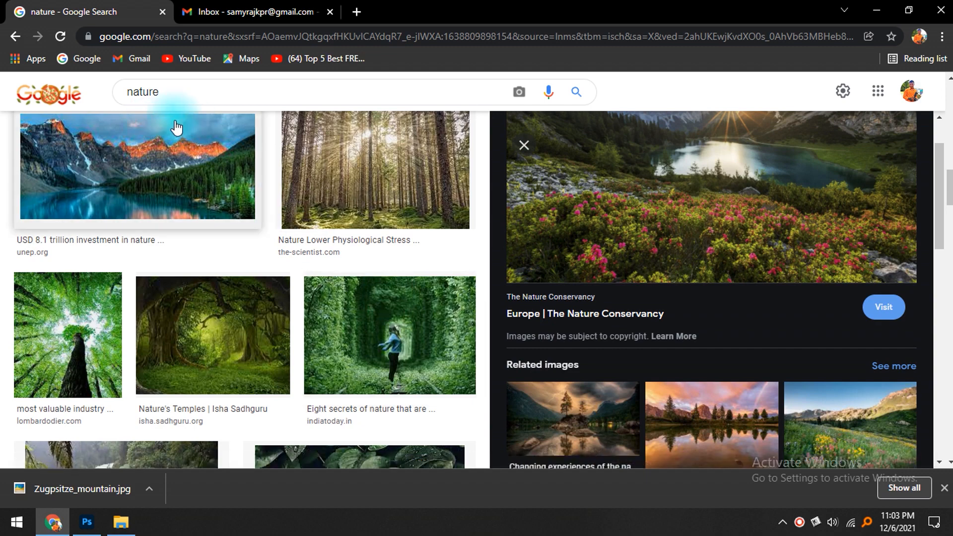
{"action": "scroll", "coordinate": [356, 258], "scroll_direction": "down", "scroll_amount": 4}
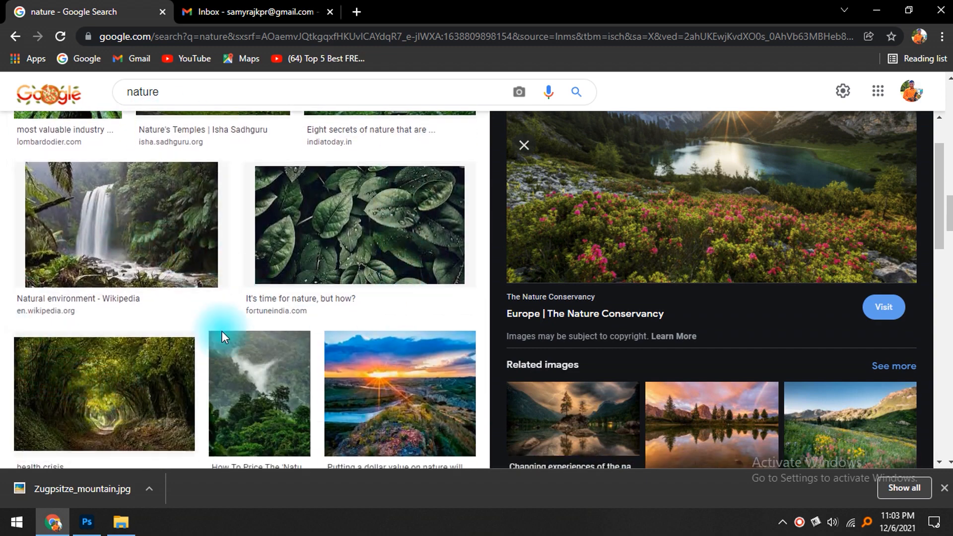
{"action": "scroll", "coordinate": [200, 388], "scroll_direction": "down", "scroll_amount": 1}
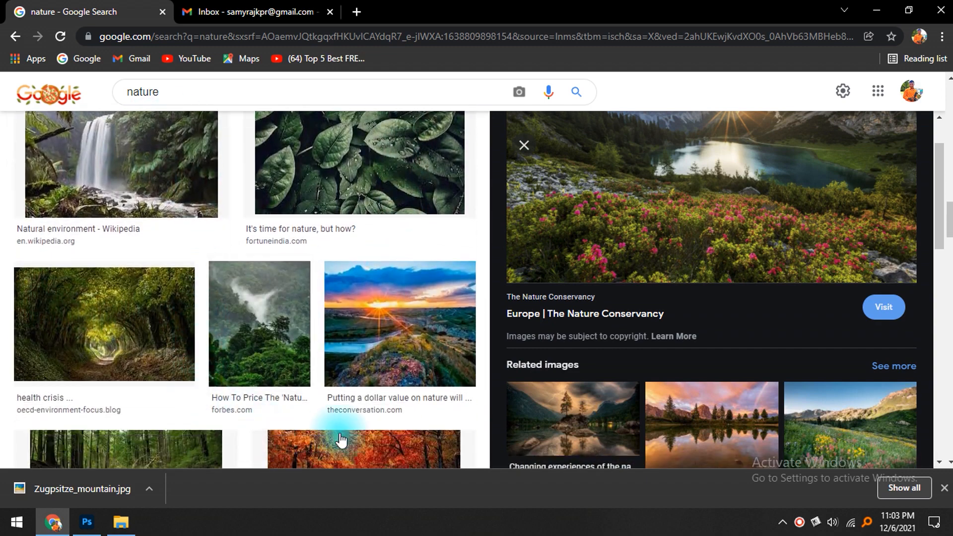
{"action": "left_click", "coordinate": [416, 341]}
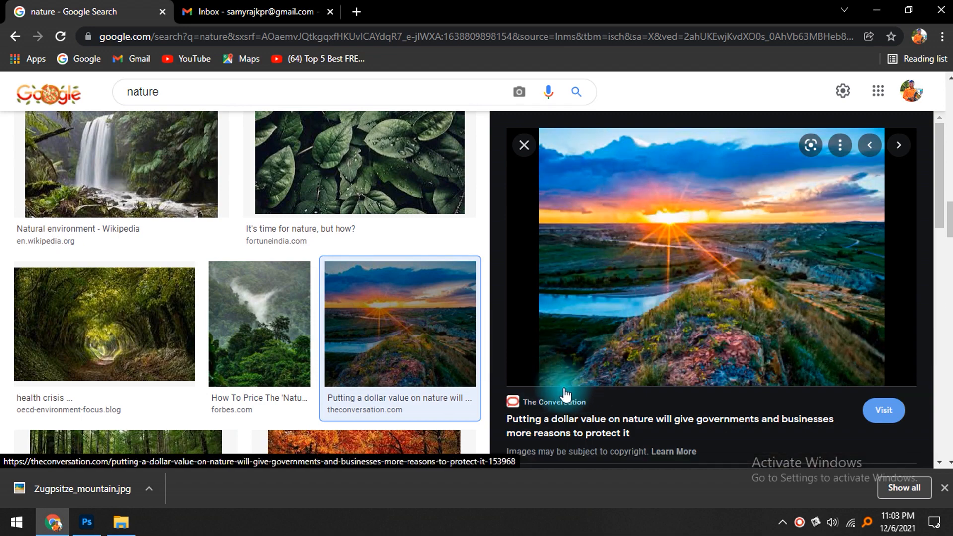
- Save the previewed sunset-over-river landscape image to the Downloads folder
{"action": "right_click", "coordinate": [681, 227]}
{"action": "left_click", "coordinate": [758, 374]}
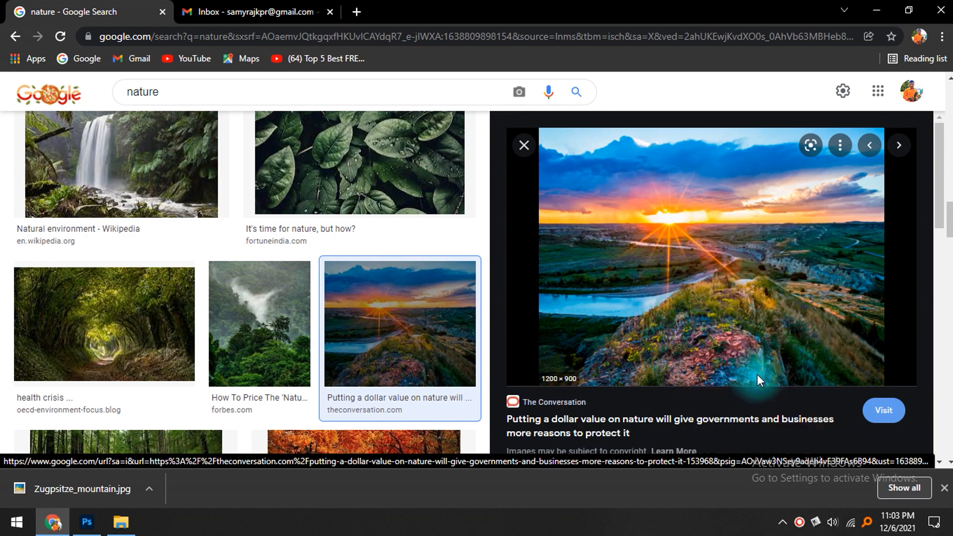
{"action": "key", "text": "Return"}
- Examine further nature image results and the related images for other possible backgrounds
{"action": "scroll", "coordinate": [447, 337], "scroll_direction": "down", "scroll_amount": 1}
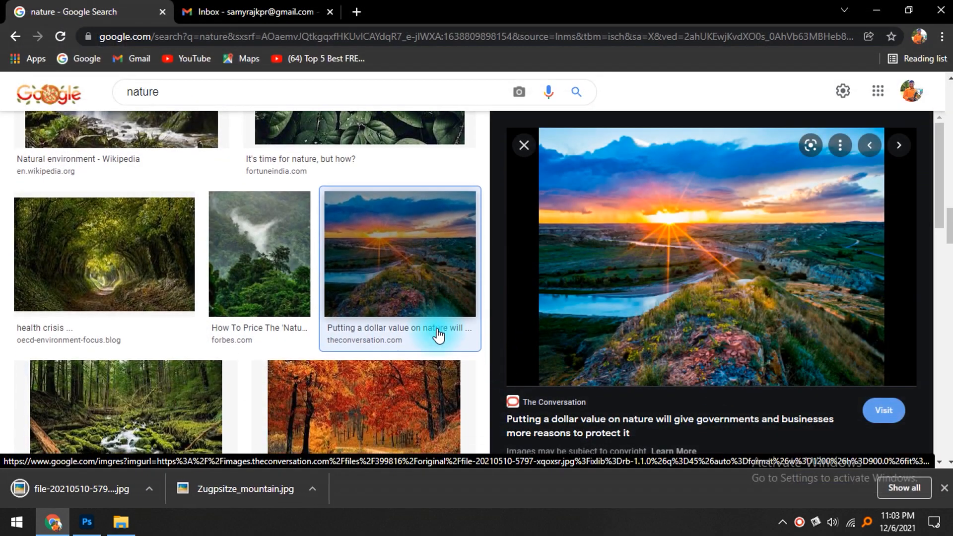
{"action": "scroll", "coordinate": [435, 329], "scroll_direction": "down", "scroll_amount": 3}
{"action": "scroll", "coordinate": [575, 308], "scroll_direction": "down", "scroll_amount": 3}
{"action": "scroll", "coordinate": [404, 373], "scroll_direction": "down", "scroll_amount": 4}
{"action": "scroll", "coordinate": [537, 385], "scroll_direction": "down", "scroll_amount": 1}
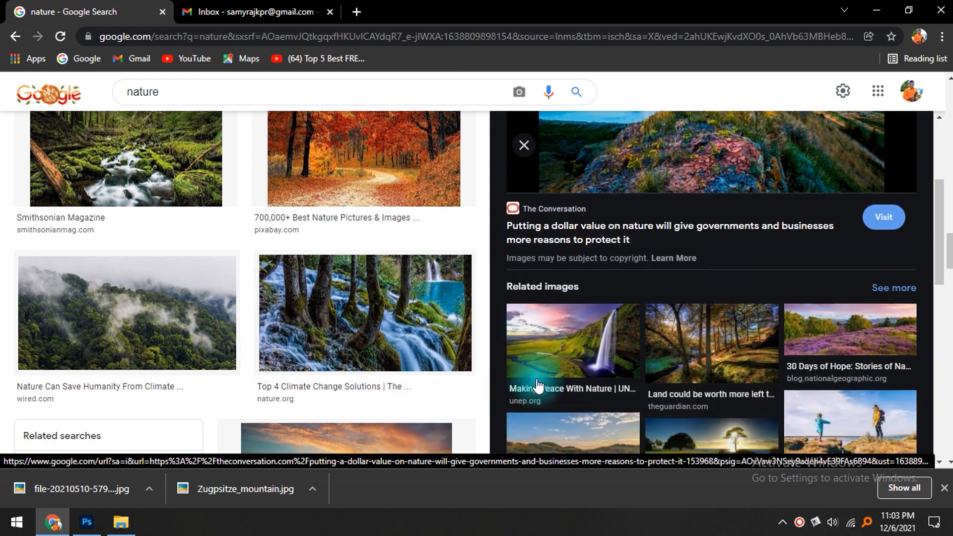
{"action": "scroll", "coordinate": [685, 347], "scroll_direction": "down", "scroll_amount": 3}
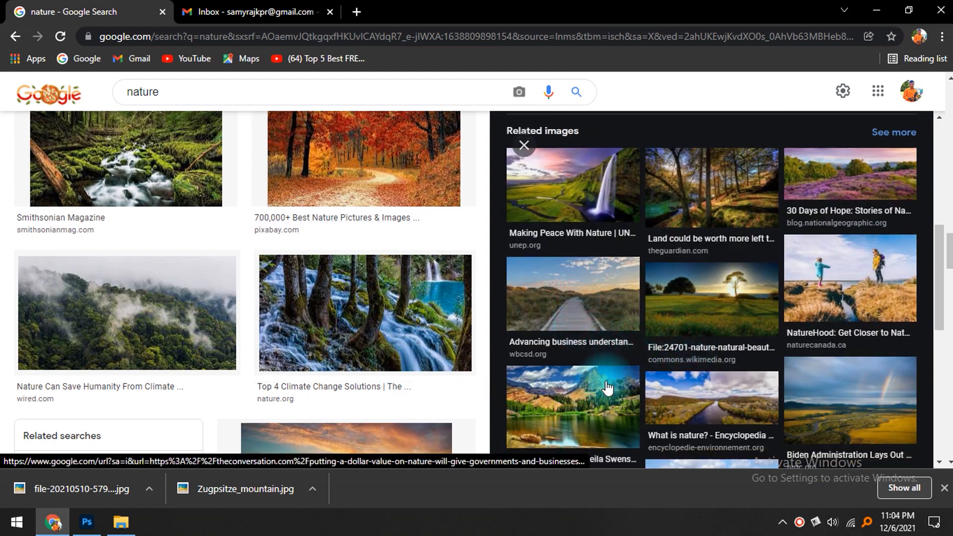
{"action": "left_click", "coordinate": [871, 2]}
{"action": "left_click", "coordinate": [797, 269]}
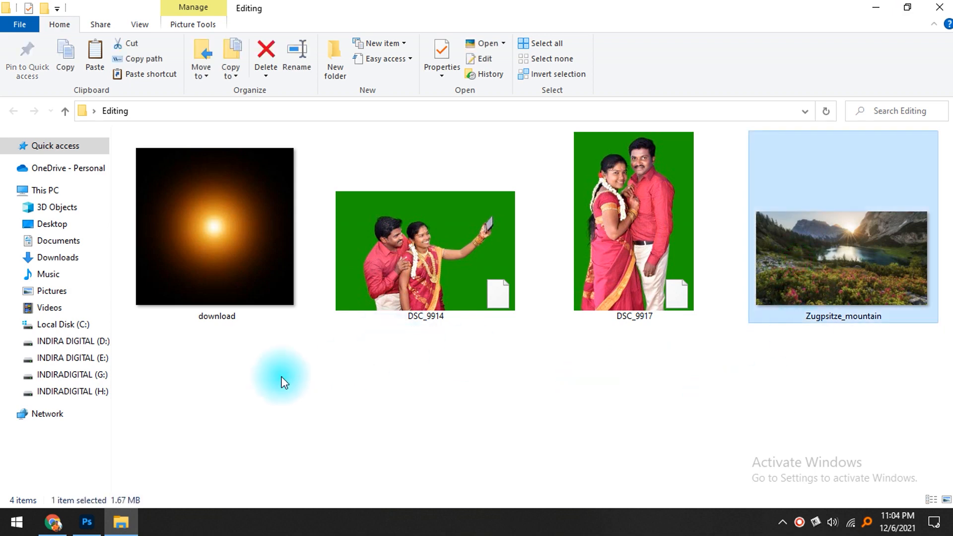
{"action": "left_click", "coordinate": [69, 259]}
{"action": "left_click", "coordinate": [169, 198]}
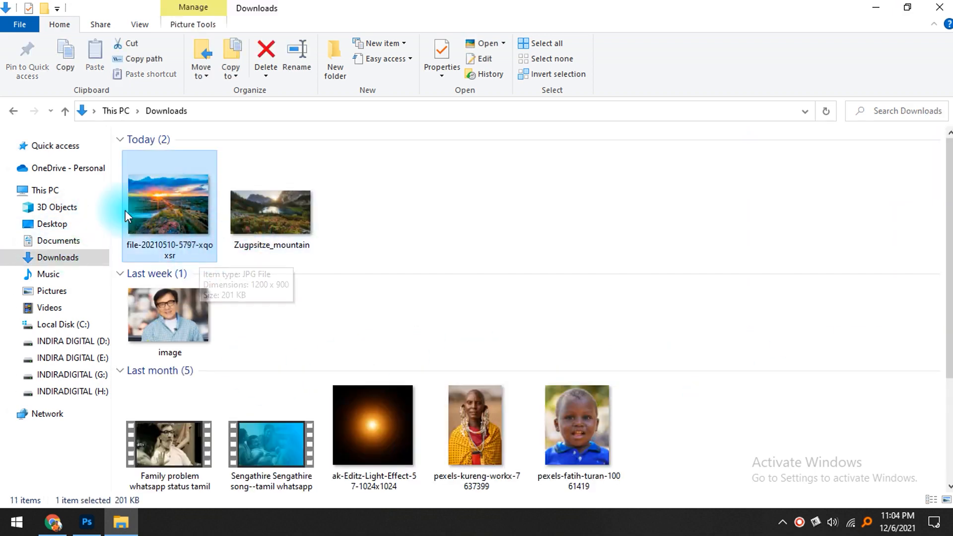
{"action": "left_click", "coordinate": [15, 111]}
{"action": "left_click", "coordinate": [560, 345]}
{"action": "key", "text": "ctrl+v"}
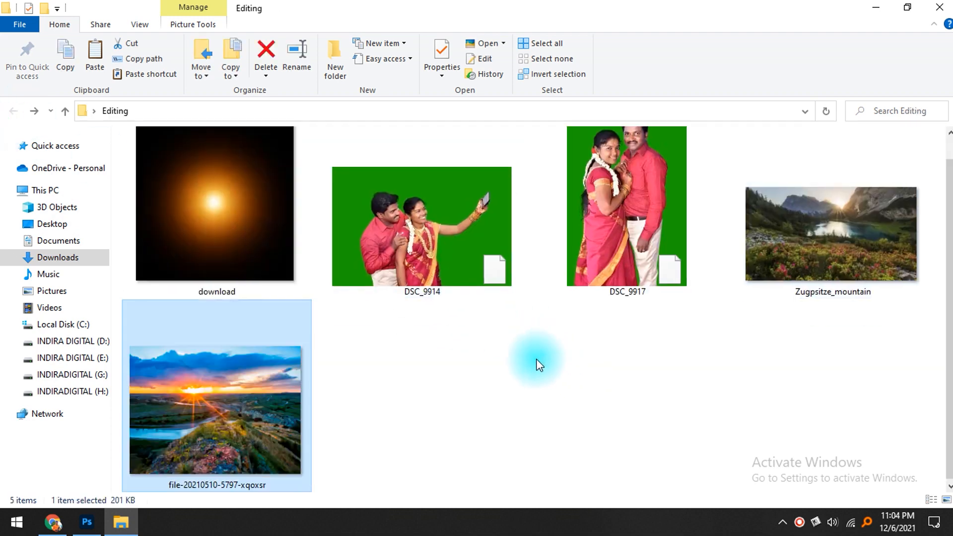
{"action": "left_click", "coordinate": [837, 277]}
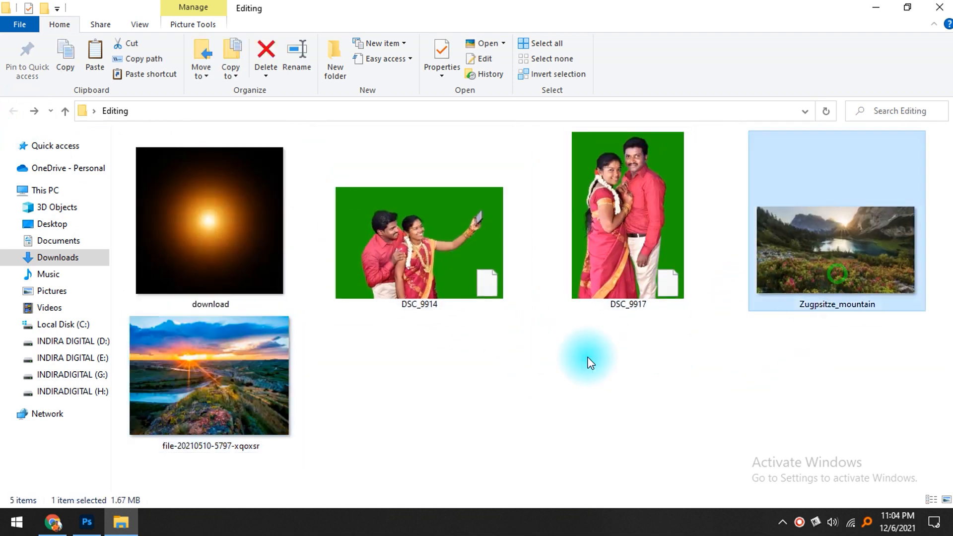
{"action": "left_click", "coordinate": [282, 380]}
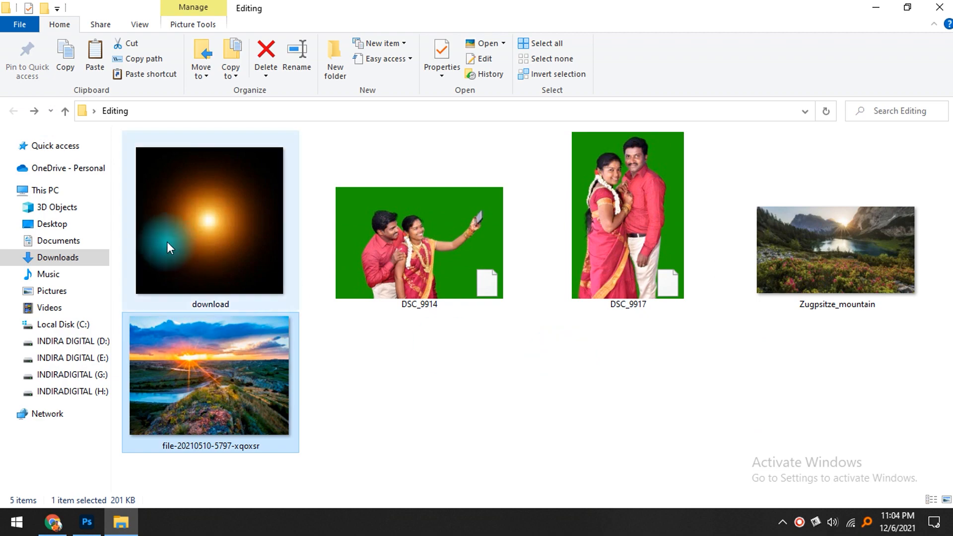
{"action": "left_click", "coordinate": [408, 393]}
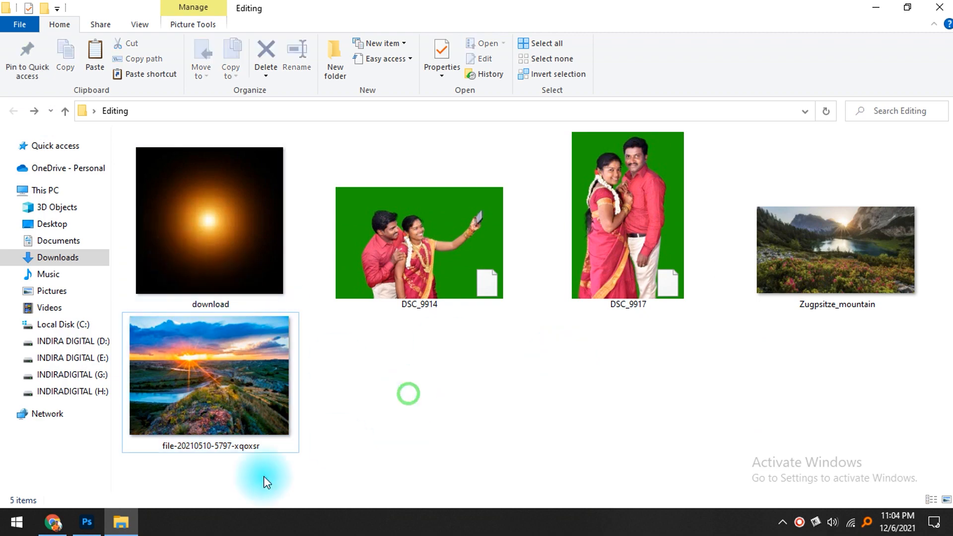
- Close the Chrome browser and switch to Photoshop
{"action": "left_click", "coordinate": [86, 520]}
{"action": "left_click", "coordinate": [53, 521]}
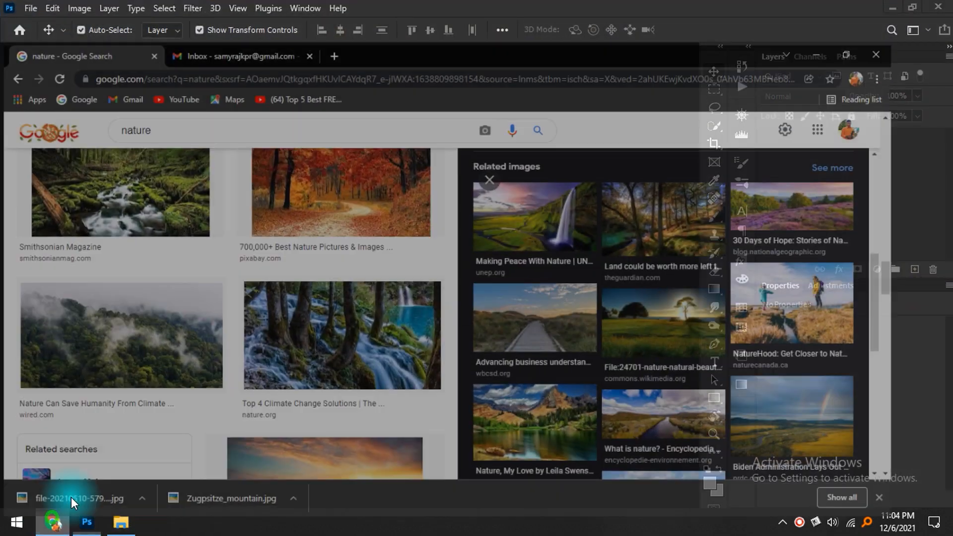
{"action": "left_click", "coordinate": [941, 9]}
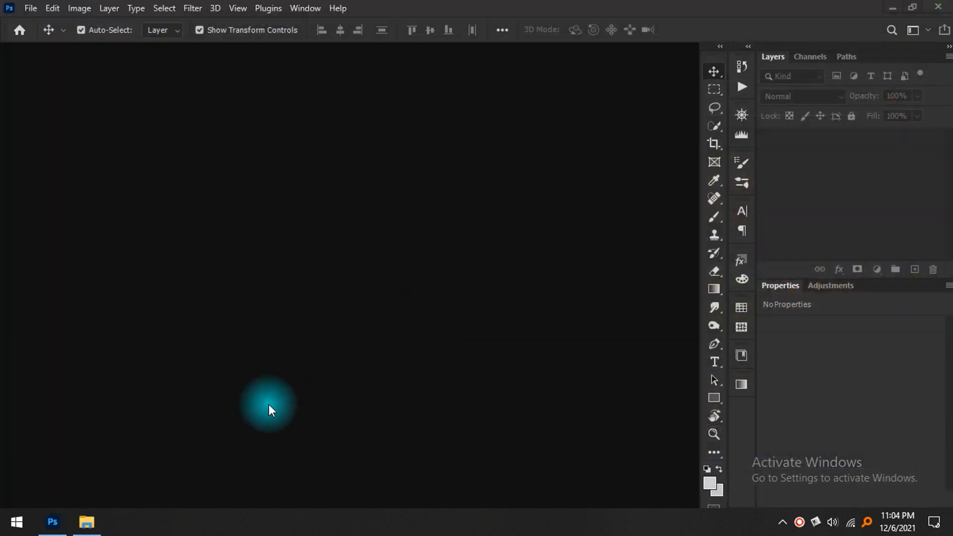
- Create a new document 36 inches wide and 12 inches high at 300 pixels/inch in RGB Color with a white background
{"action": "left_click", "coordinate": [31, 8]}
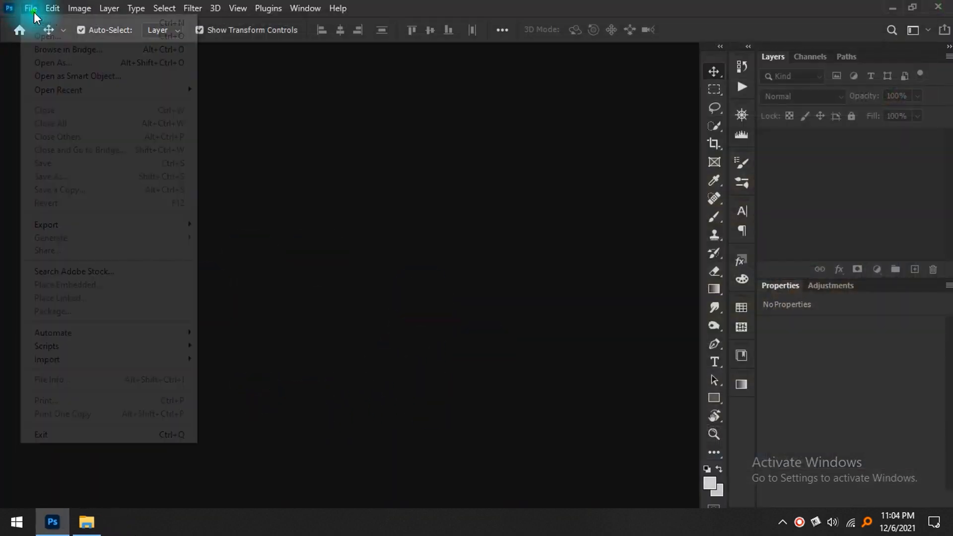
{"action": "left_click", "coordinate": [53, 24]}
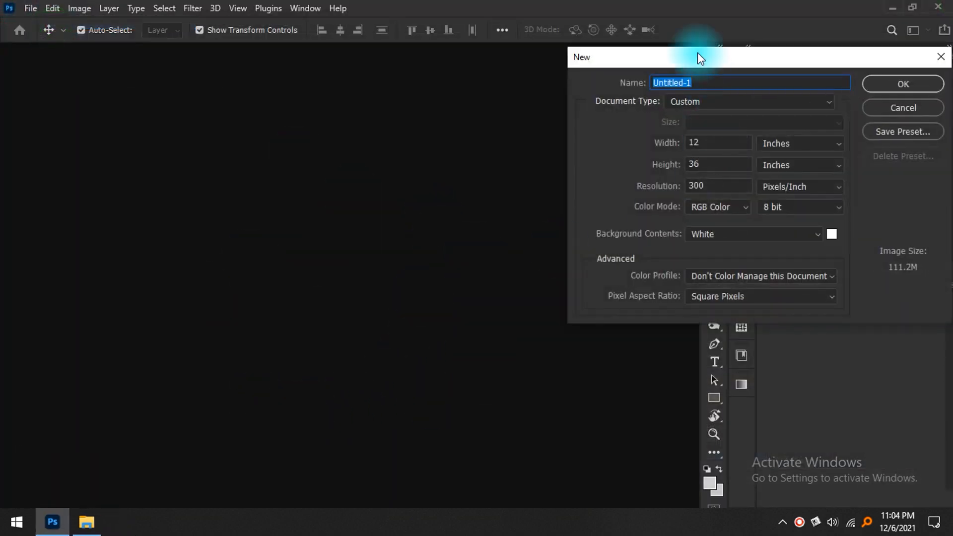
{"action": "left_click_drag", "start_coordinate": [696, 57], "coordinate": [415, 117]}
{"action": "double_click", "coordinate": [420, 202]}
{"action": "type", "text": "36"}
{"action": "key", "text": "Tab"}
{"action": "type", "text": "1"}
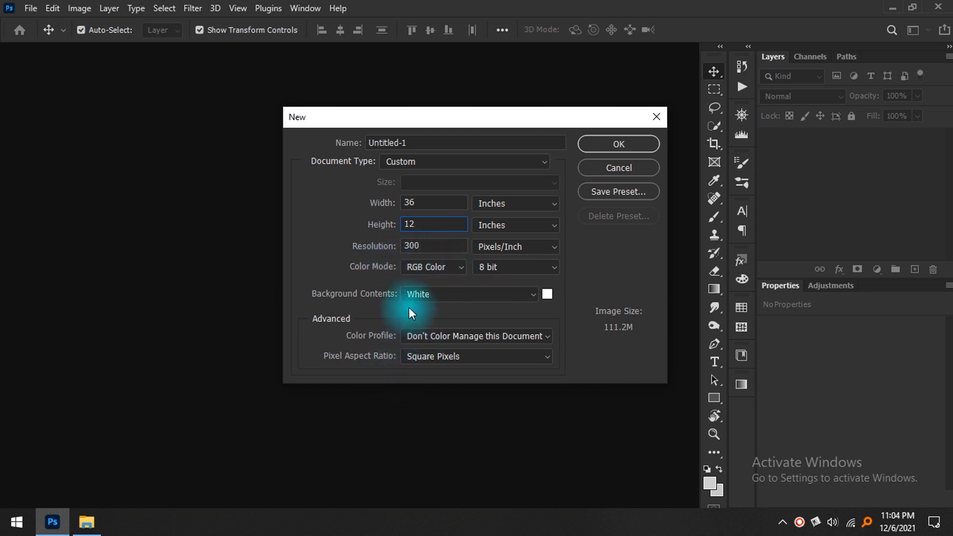
{"action": "left_click_drag", "start_coordinate": [454, 111], "coordinate": [429, 114]}
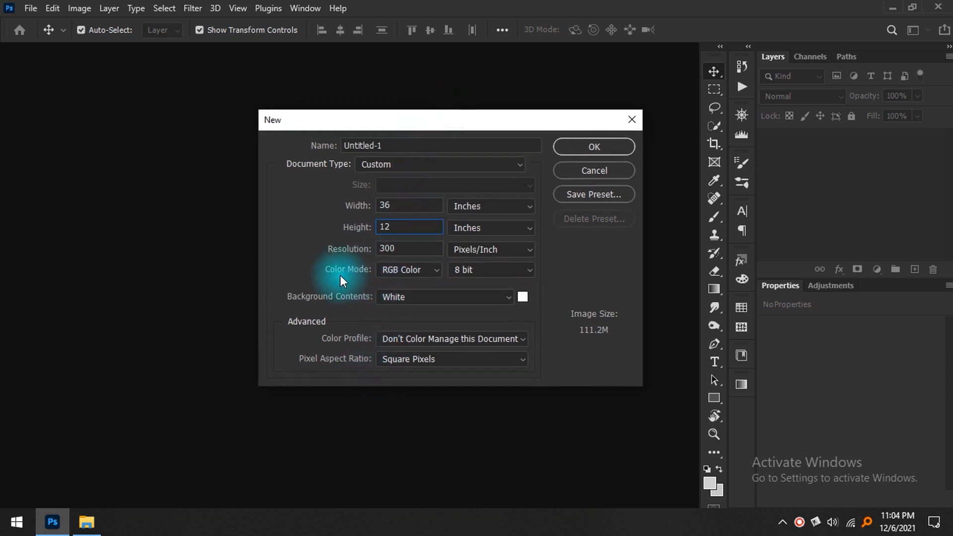
{"action": "left_click", "coordinate": [430, 269]}
{"action": "left_click", "coordinate": [431, 268]}
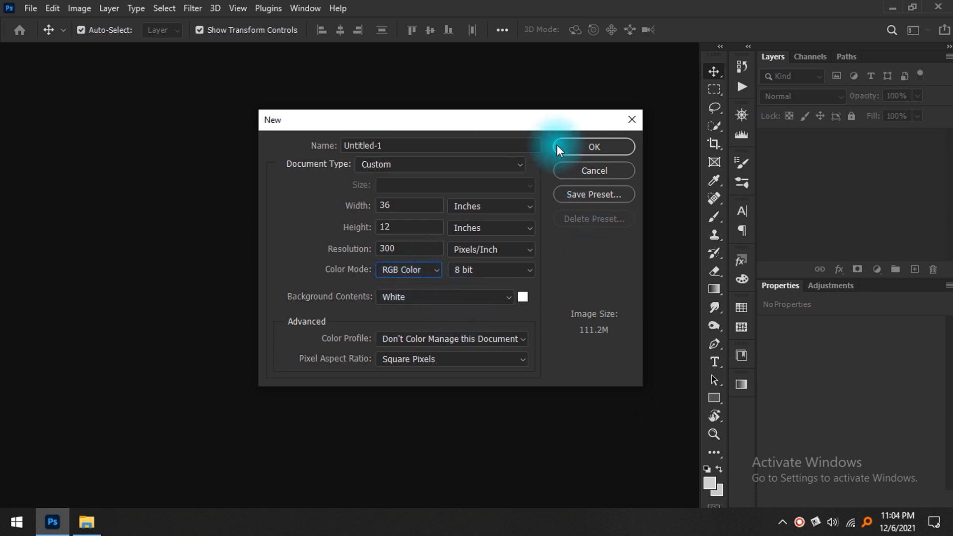
{"action": "left_click", "coordinate": [582, 150]}
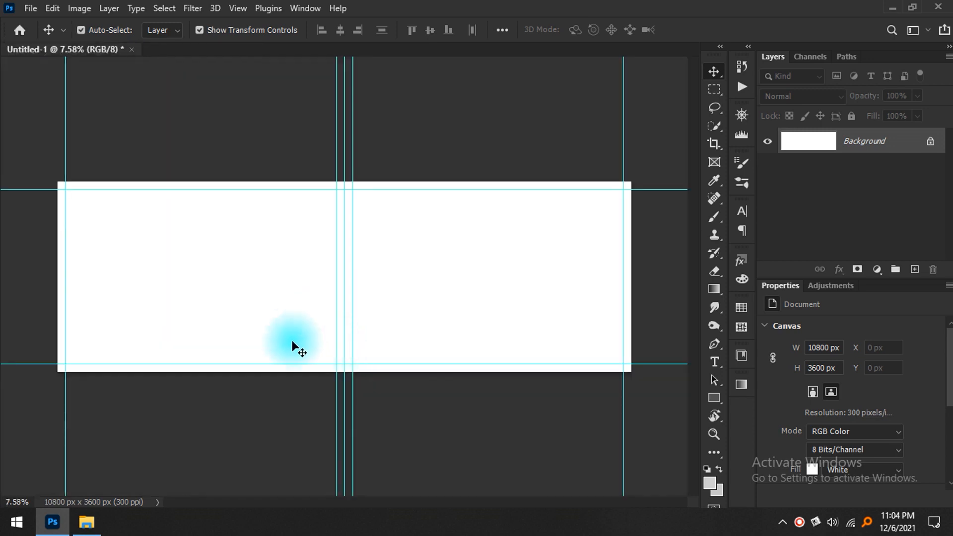
- Open the Zugpsitze_mountain image from the Editing folder as its own document in Photoshop
{"action": "scroll", "coordinate": [281, 348], "scroll_direction": "up", "scroll_amount": 2}
{"action": "mouse_move", "coordinate": [129, 323]}
{"action": "left_mouse_down"}
{"action": "mouse_move", "coordinate": [175, 334]}
{"action": "mouse_move", "coordinate": [146, 332]}
{"action": "left_mouse_up"}
{"action": "scroll", "coordinate": [212, 320], "scroll_direction": "down", "scroll_amount": 1}
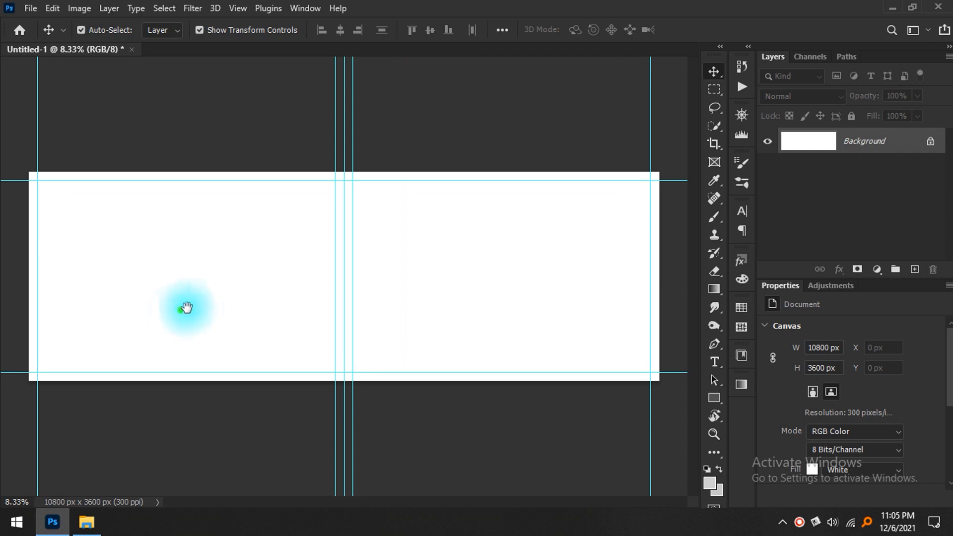
{"action": "key", "text": "alt+Tab"}
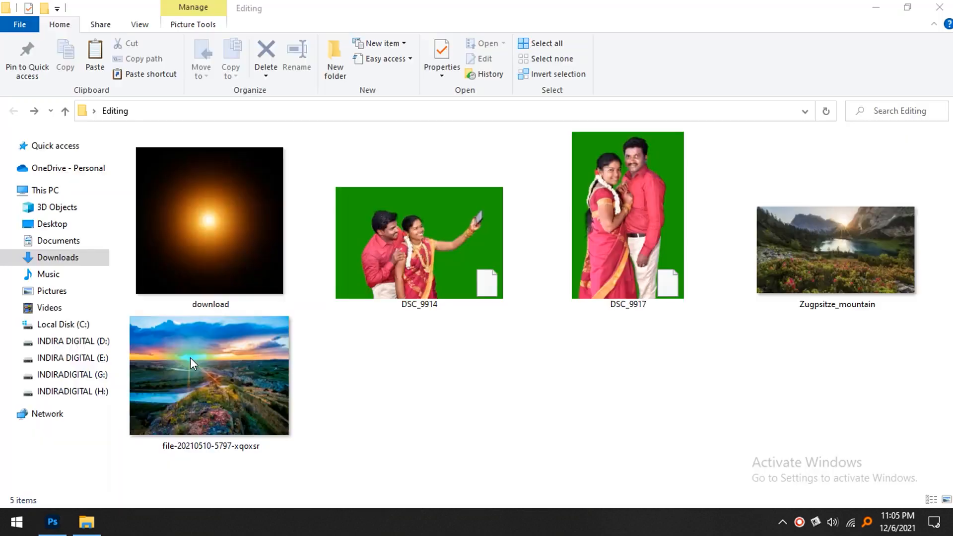
{"action": "left_click", "coordinate": [561, 406]}
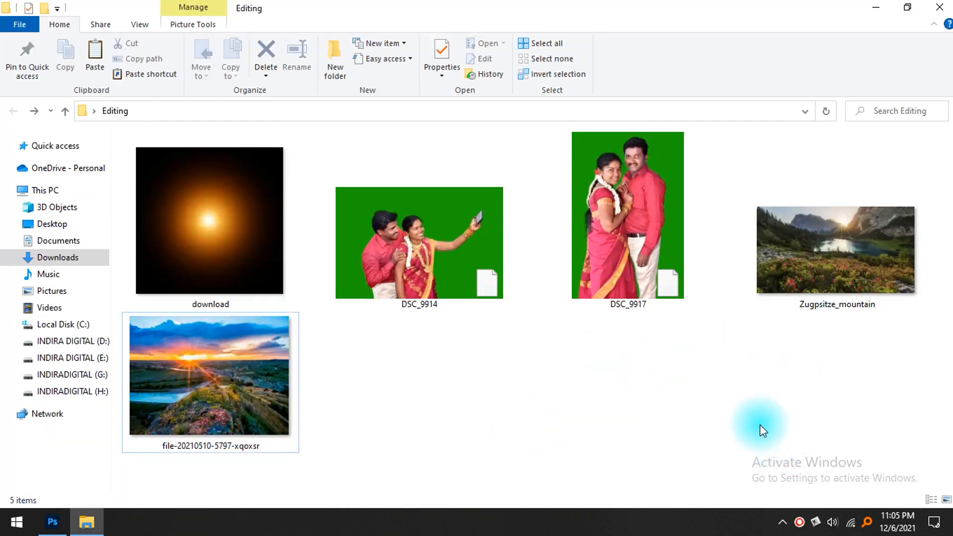
{"action": "left_click_drag", "start_coordinate": [838, 295], "coordinate": [286, 22]}
{"action": "key", "text": "alt+Tab"}
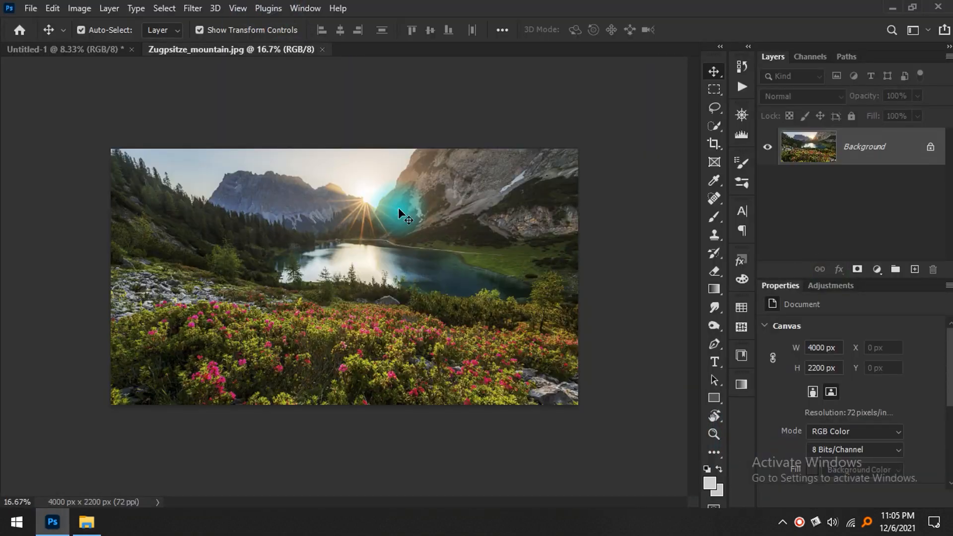
- Bring the mountain image into Untitled-1 at the canvas's top-left corner and scale it to 163.57% to fill the canvas height
{"action": "left_click", "coordinate": [90, 48]}
{"action": "left_click_drag", "start_coordinate": [89, 49], "coordinate": [141, 276]}
{"action": "left_click_drag", "start_coordinate": [262, 299], "coordinate": [410, 381]}
{"action": "key", "text": "Return"}
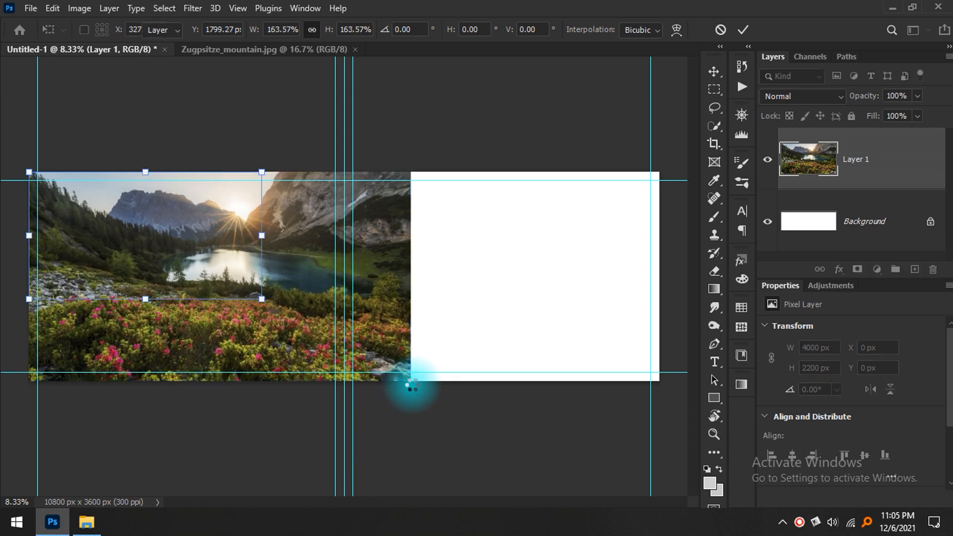
- Enlarge the mountain image layer proportionally by another 102.93%, extending it further across the spread, and deselect it
{"action": "left_click_drag", "start_coordinate": [412, 275], "coordinate": [427, 276]}
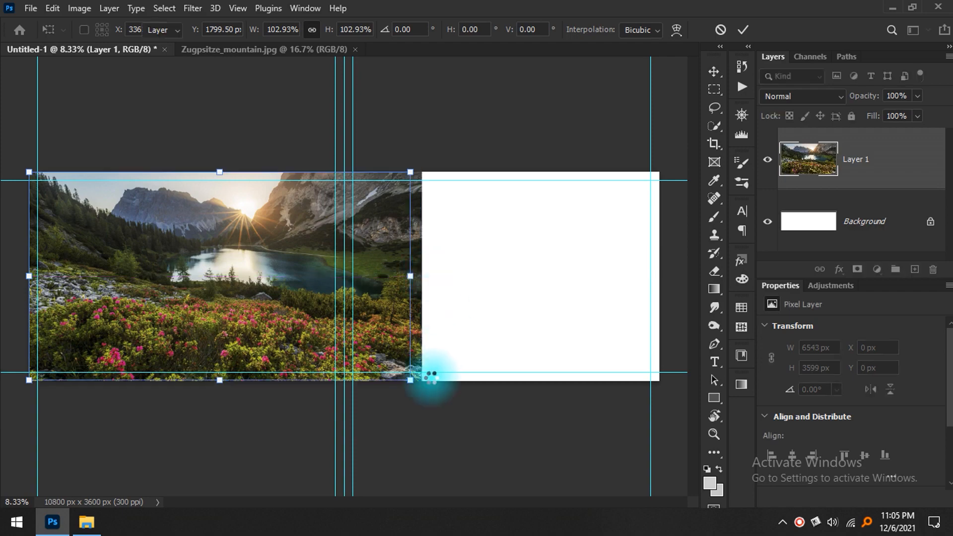
{"action": "key", "text": "Return"}
{"action": "left_click", "coordinate": [415, 423]}
{"action": "scroll", "coordinate": [244, 344], "scroll_direction": "up", "scroll_amount": 3}
{"action": "left_click_drag", "start_coordinate": [163, 325], "coordinate": [245, 329]}
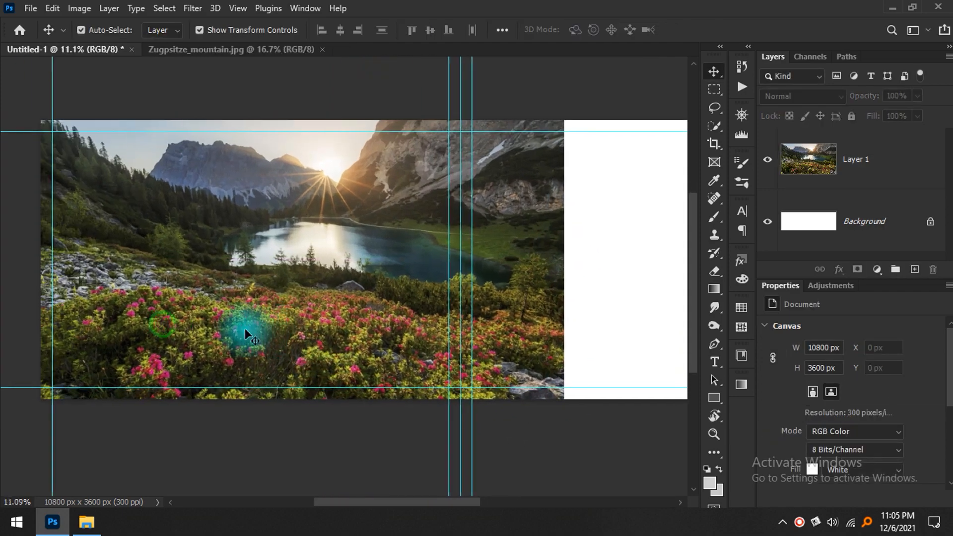
{"action": "key", "text": "Tab"}
{"action": "scroll", "coordinate": [246, 313], "scroll_direction": "up", "scroll_amount": 2}
{"action": "left_click_drag", "start_coordinate": [160, 281], "coordinate": [305, 304]}
{"action": "left_click_drag", "start_coordinate": [426, 262], "coordinate": [350, 251]}
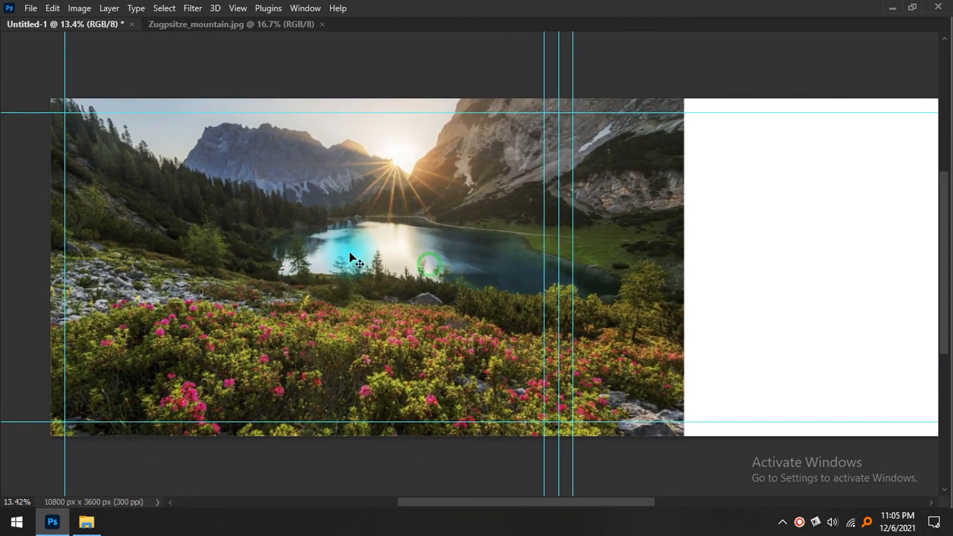
- Select the mountain image layer and open it in the Camera Raw Filter
{"action": "key", "text": "Tab"}
{"action": "left_click", "coordinate": [192, 9]}
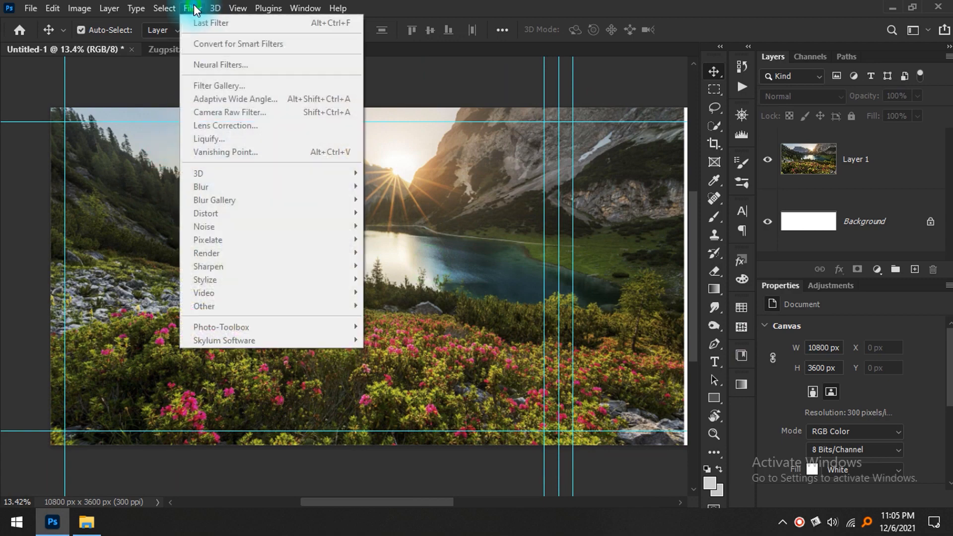
{"action": "left_click", "coordinate": [456, 218]}
{"action": "right_click", "coordinate": [455, 218]}
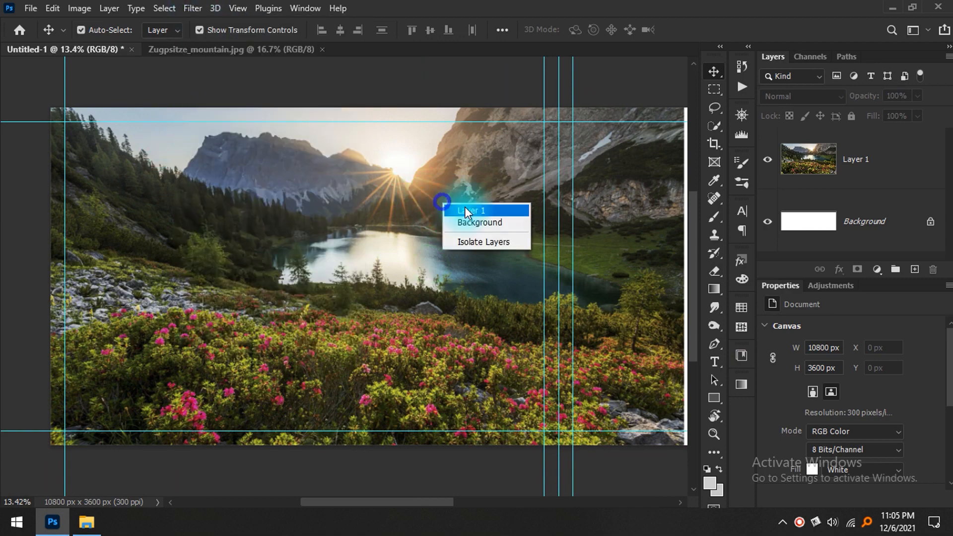
{"action": "left_click", "coordinate": [464, 204]}
{"action": "left_click", "coordinate": [164, 8]}
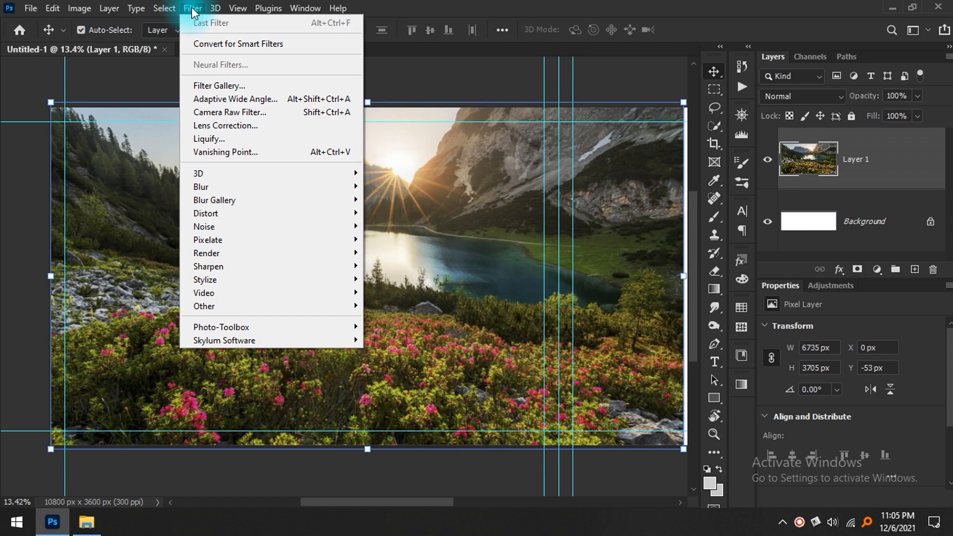
{"action": "left_click", "coordinate": [247, 113]}
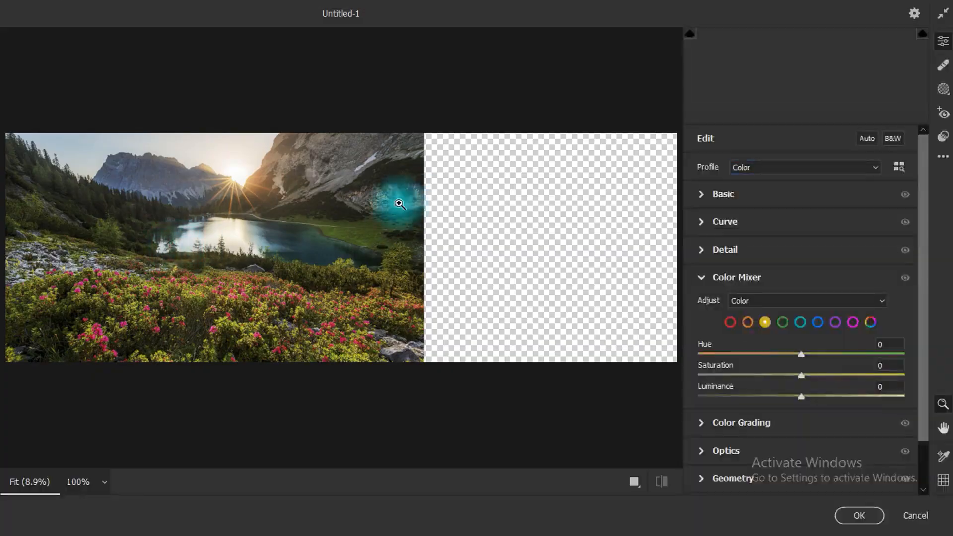
- In the Color Mixer, set the greens to Hue +15 and Saturation +56
{"action": "left_click_drag", "start_coordinate": [218, 273], "coordinate": [275, 275]}
{"action": "left_click_drag", "start_coordinate": [173, 293], "coordinate": [320, 297]}
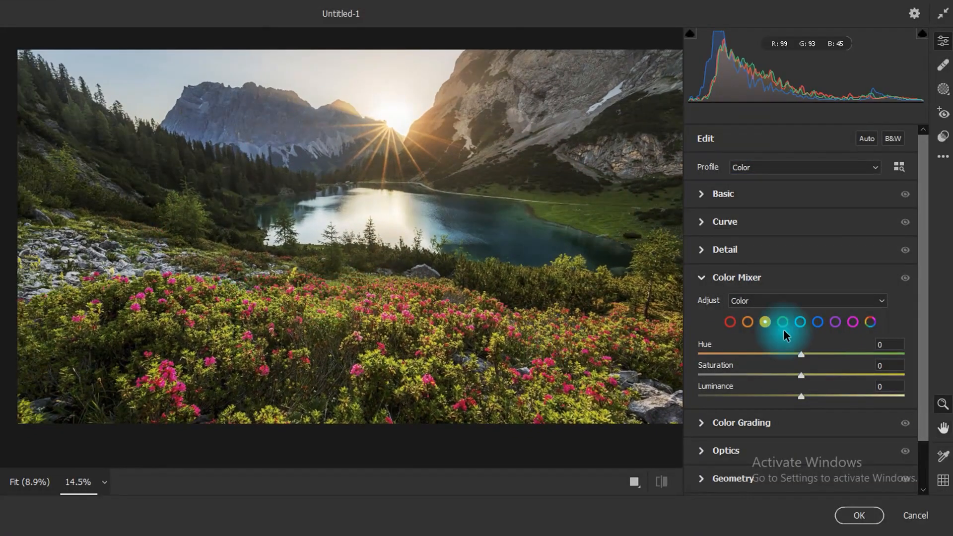
{"action": "left_click", "coordinate": [725, 276]}
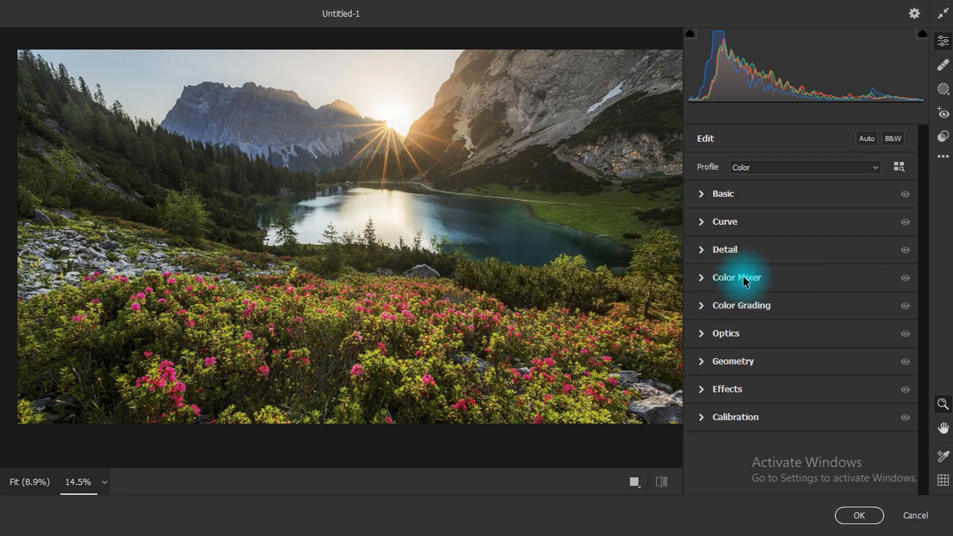
{"action": "left_click", "coordinate": [744, 277]}
{"action": "left_click", "coordinate": [783, 322]}
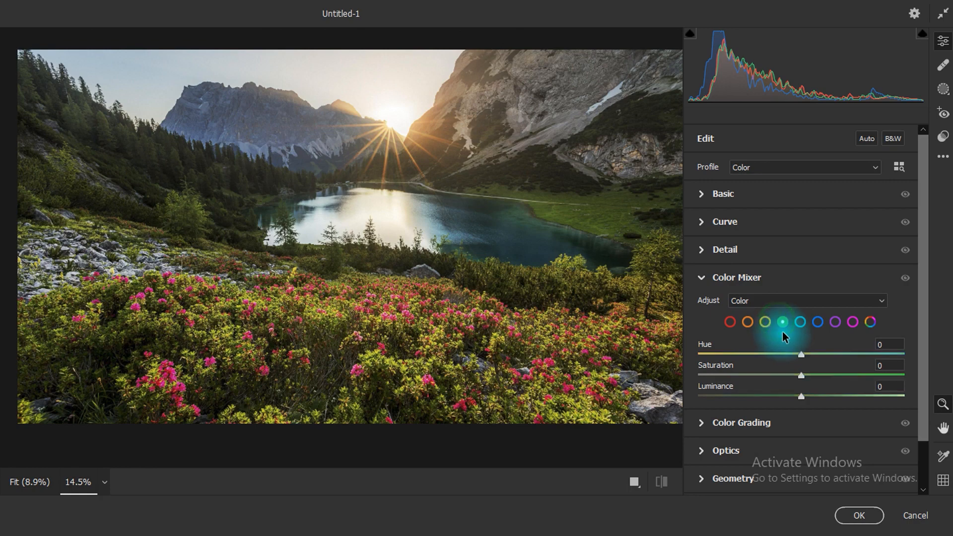
{"action": "left_click_drag", "start_coordinate": [836, 375], "coordinate": [859, 376]}
{"action": "mouse_move", "coordinate": [797, 356]}
{"action": "left_mouse_down"}
{"action": "mouse_move", "coordinate": [769, 355]}
{"action": "mouse_move", "coordinate": [841, 356]}
{"action": "mouse_move", "coordinate": [780, 355]}
{"action": "left_mouse_up"}
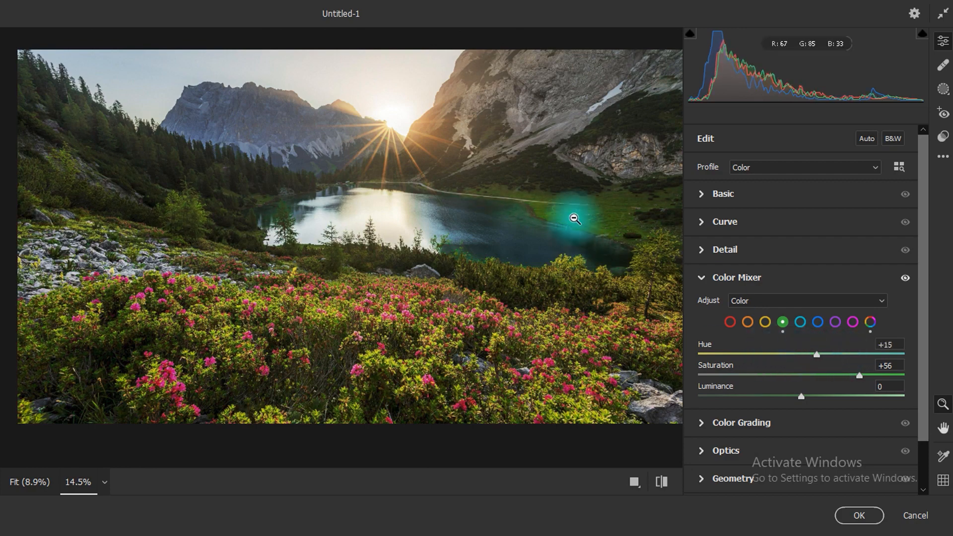
- In the Color Mixer, set the yellows to Saturation +48 and Hue +28
{"action": "left_click", "coordinate": [764, 323]}
{"action": "mouse_move", "coordinate": [862, 373]}
{"action": "left_mouse_down"}
{"action": "mouse_move", "coordinate": [797, 373]}
{"action": "mouse_move", "coordinate": [851, 374]}
{"action": "left_mouse_up"}
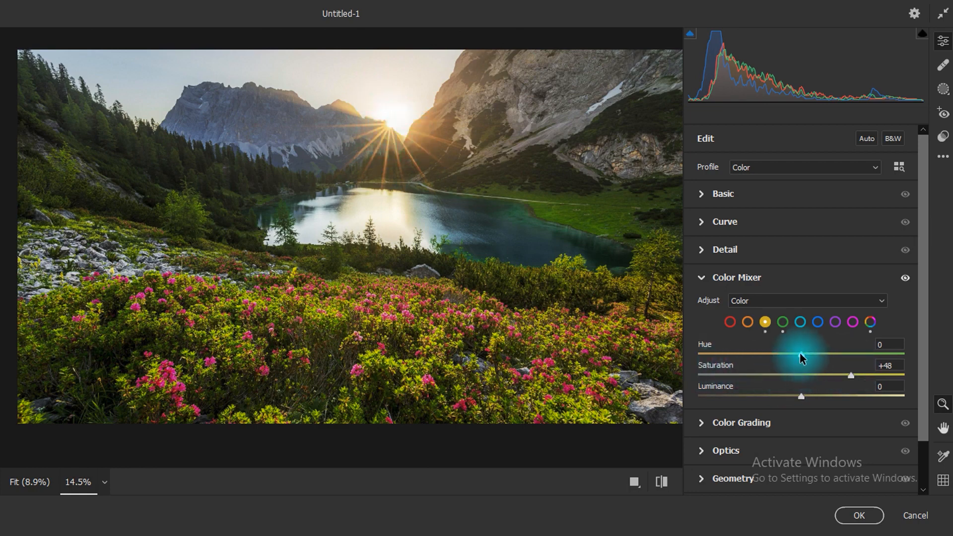
{"action": "left_click_drag", "start_coordinate": [800, 353], "coordinate": [831, 354]}
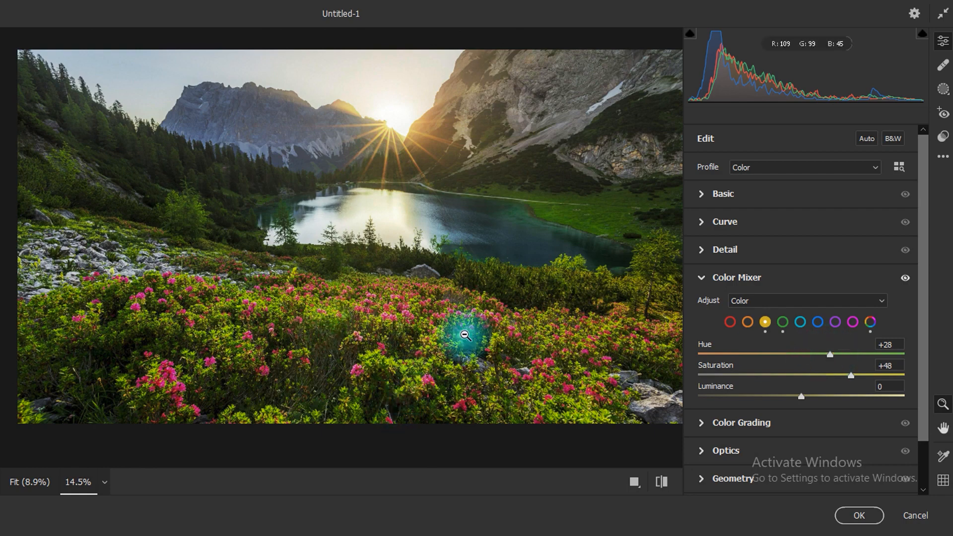
- In the Basic adjustments, set Vibrance to +27, raise Shadows and Contrast, and apply the filter to the mountain image
{"action": "left_click", "coordinate": [725, 198]}
{"action": "scroll", "coordinate": [810, 404], "scroll_direction": "down", "scroll_amount": 3}
{"action": "left_click_drag", "start_coordinate": [804, 361], "coordinate": [832, 362]}
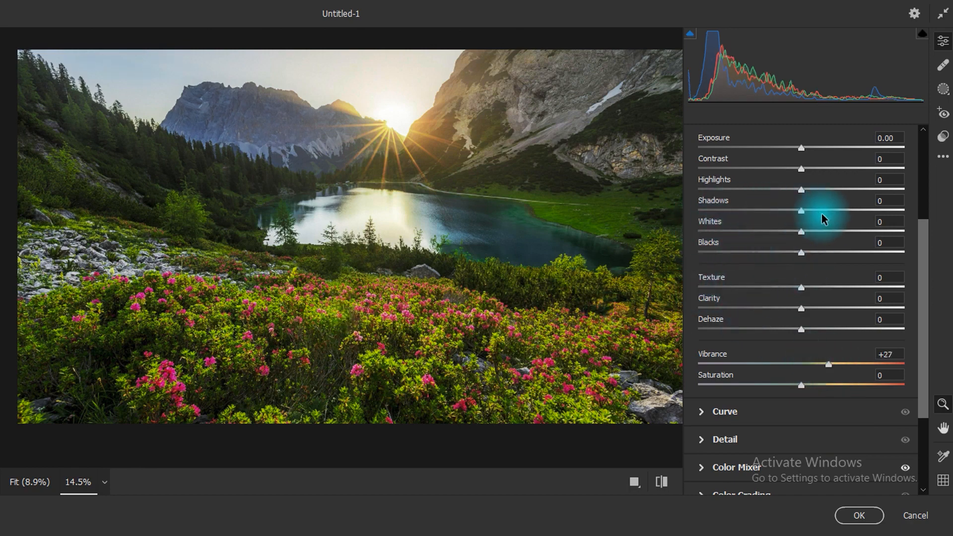
{"action": "left_click_drag", "start_coordinate": [814, 210], "coordinate": [862, 212]}
{"action": "left_click_drag", "start_coordinate": [811, 167], "coordinate": [814, 169]}
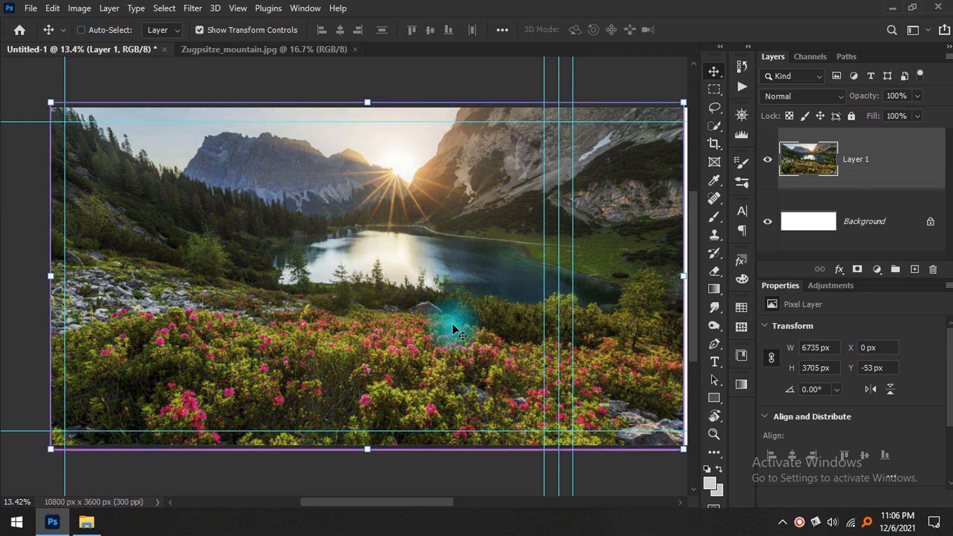
- Deselect the mountain layer and close the separate Zugpsitze_mountain document
{"action": "key", "text": "Tab"}
{"action": "scroll", "coordinate": [400, 336], "scroll_direction": "down", "scroll_amount": 1}
{"action": "left_click", "coordinate": [661, 459]}
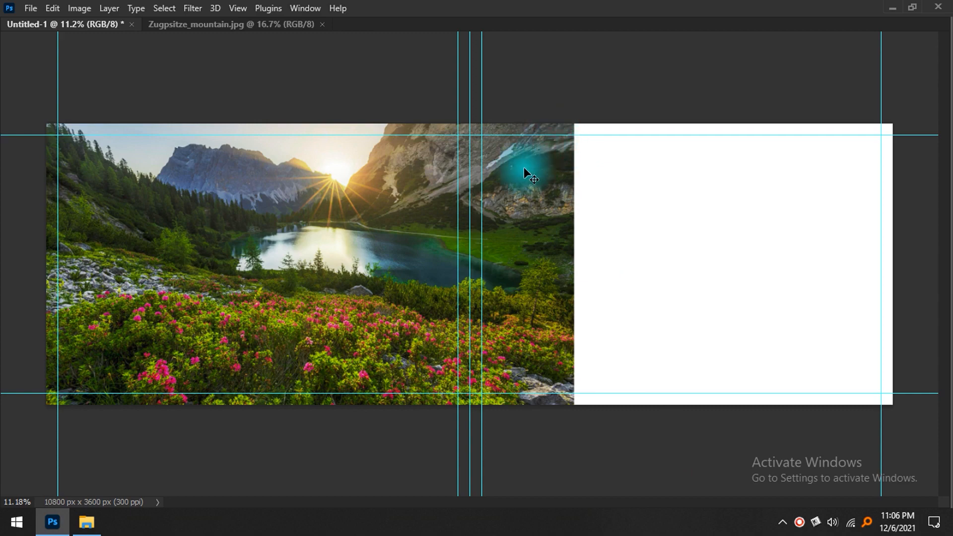
{"action": "key", "text": "ctrl+Tab"}
{"action": "key", "text": "ctrl+w"}
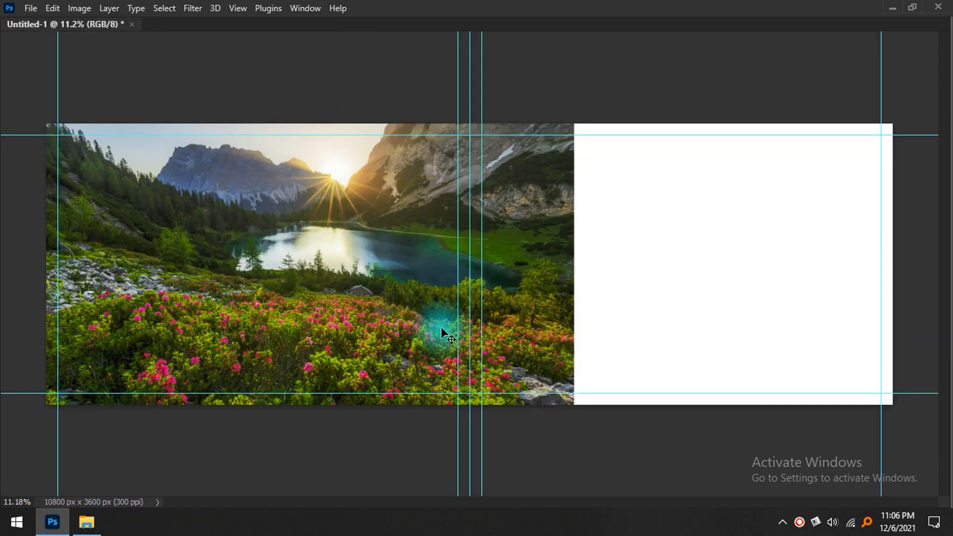
{"action": "key", "text": "alt+Tab"}
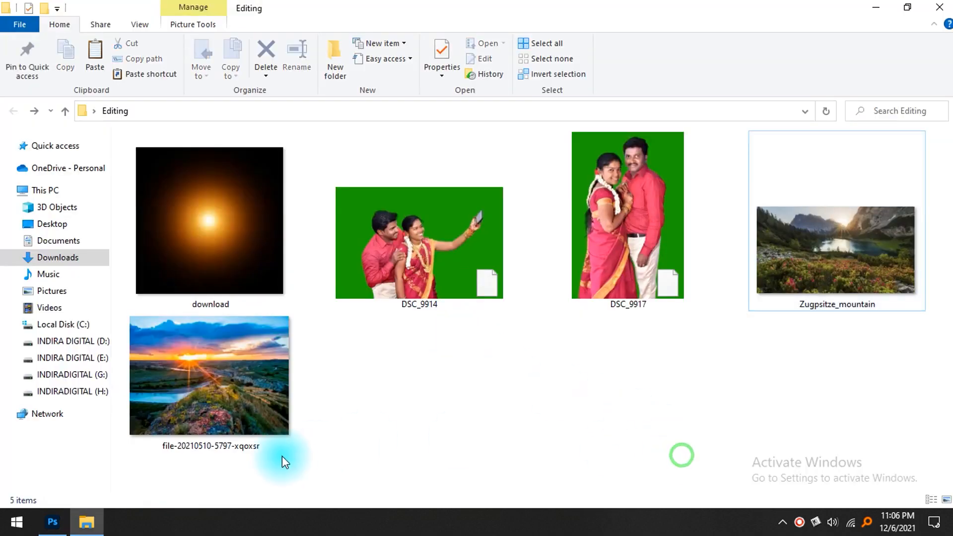
{"action": "left_click_drag", "start_coordinate": [209, 446], "coordinate": [447, 209]}
{"action": "key", "text": "alt+Tab"}
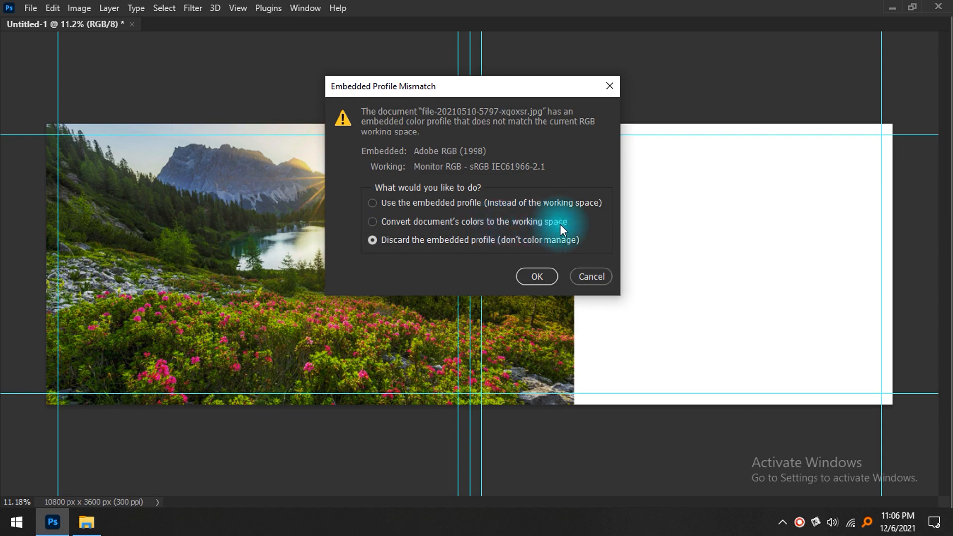
{"action": "left_click", "coordinate": [537, 277]}
- Bring the sunset image into Untitled-1 against the mountain image's right edge and scale it proportionally to cover the remaining white canvas
{"action": "scroll", "coordinate": [460, 246], "scroll_direction": "down", "scroll_amount": 1}
{"action": "scroll", "coordinate": [447, 252], "scroll_direction": "up", "scroll_amount": 1}
{"action": "left_click_drag", "start_coordinate": [132, 20], "coordinate": [617, 159]}
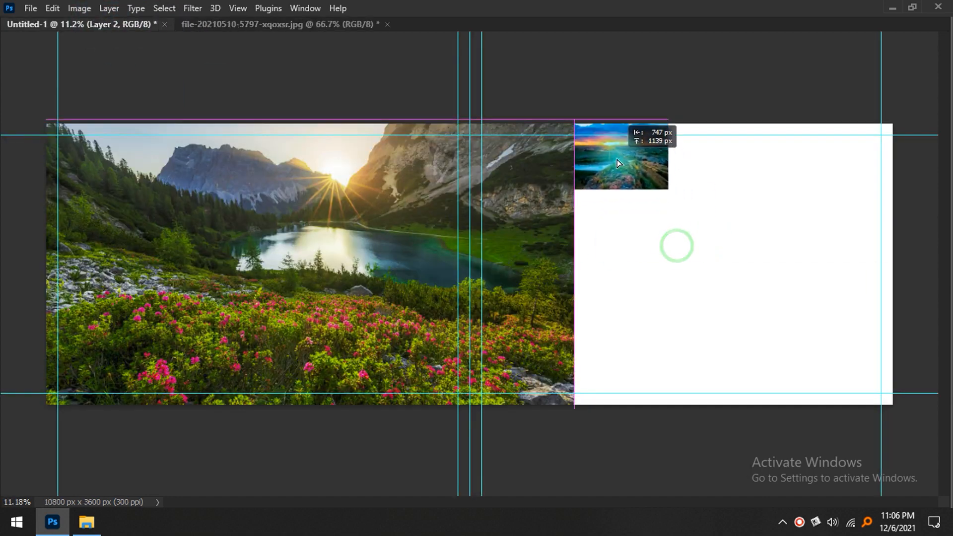
{"action": "key", "text": "ctrl+t"}
{"action": "left_click_drag", "start_coordinate": [667, 193], "coordinate": [938, 426]}
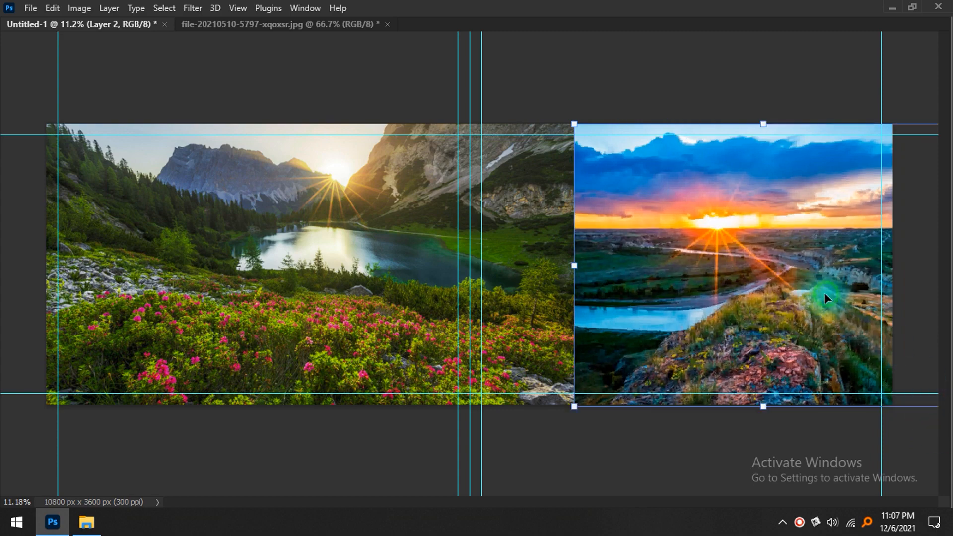
{"action": "scroll", "coordinate": [576, 327], "scroll_direction": "up", "scroll_amount": 2}
{"action": "left_click", "coordinate": [702, 472]}
{"action": "scroll", "coordinate": [715, 401], "scroll_direction": "up", "scroll_amount": 2}
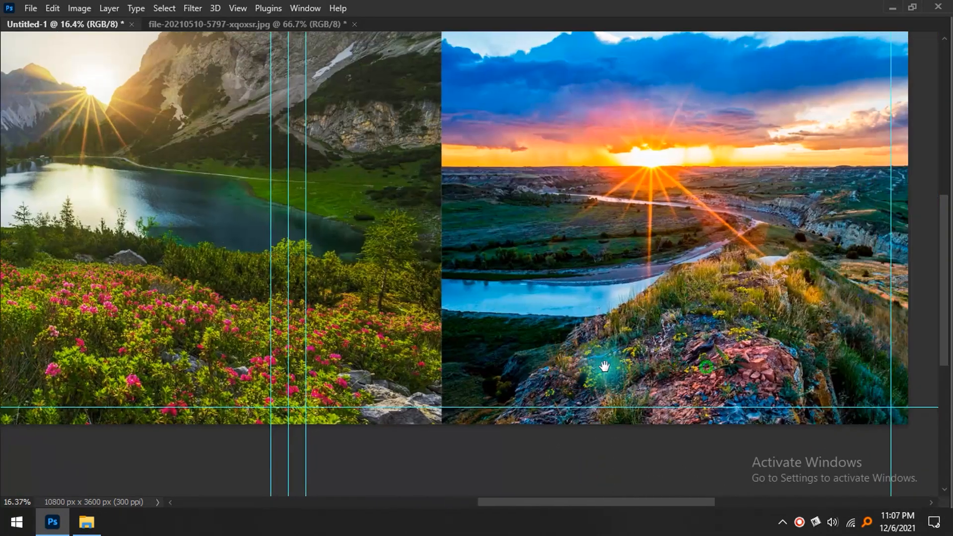
{"action": "scroll", "coordinate": [570, 344], "scroll_direction": "down", "scroll_amount": 2}
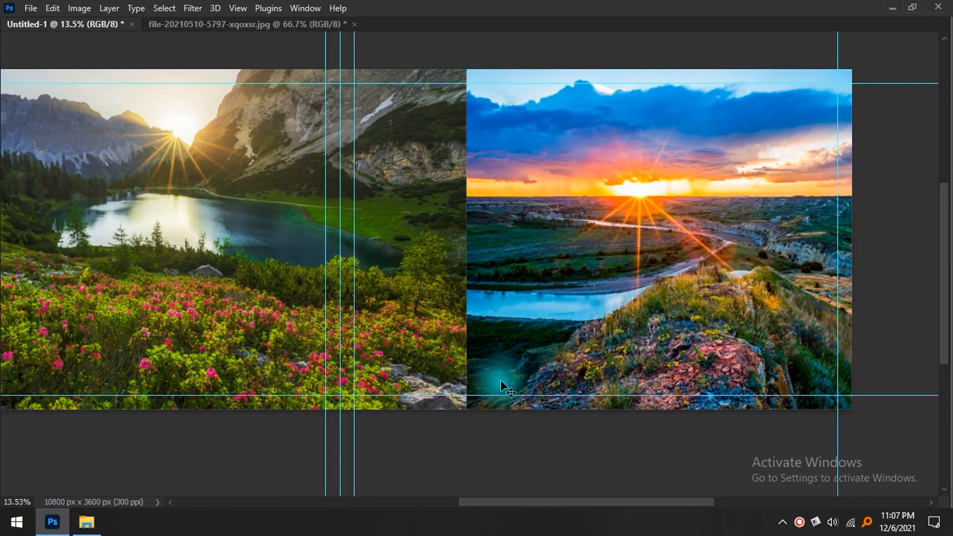
- Create a full-height vertical strip 223 px wide over the seam between the two images on a new layer, filled with white
{"action": "key", "text": "Tab"}
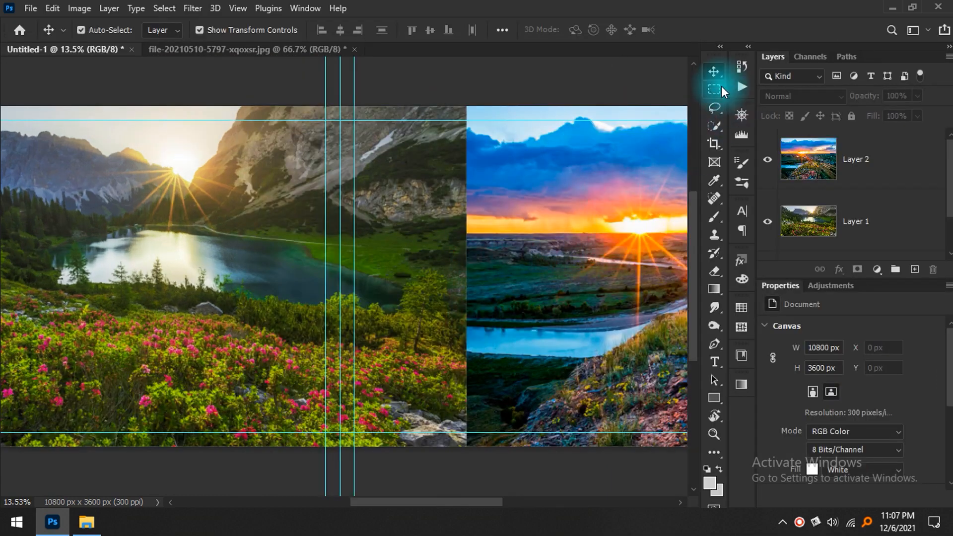
{"action": "left_click", "coordinate": [713, 89]}
{"action": "left_click_drag", "start_coordinate": [458, 97], "coordinate": [479, 469]}
{"action": "left_click", "coordinate": [914, 270]}
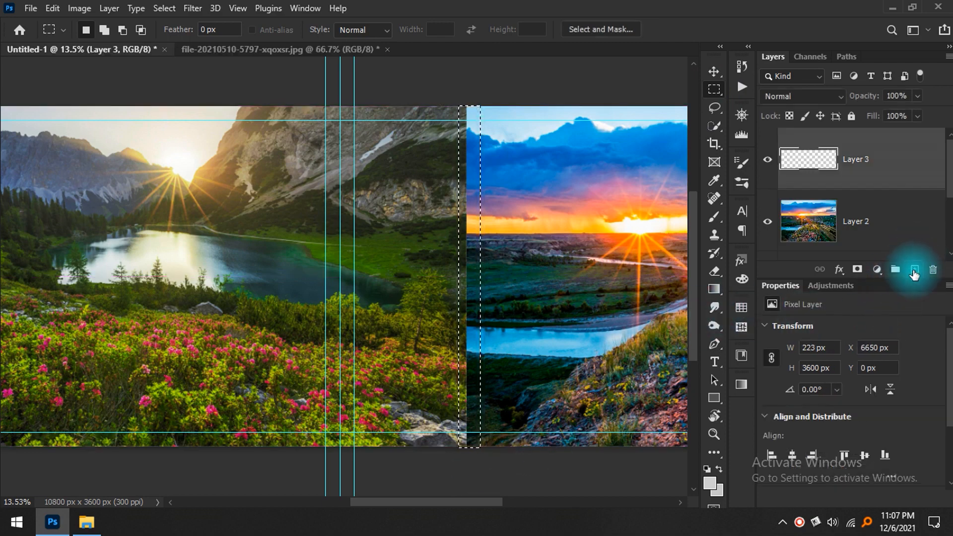
{"action": "left_click", "coordinate": [711, 484]}
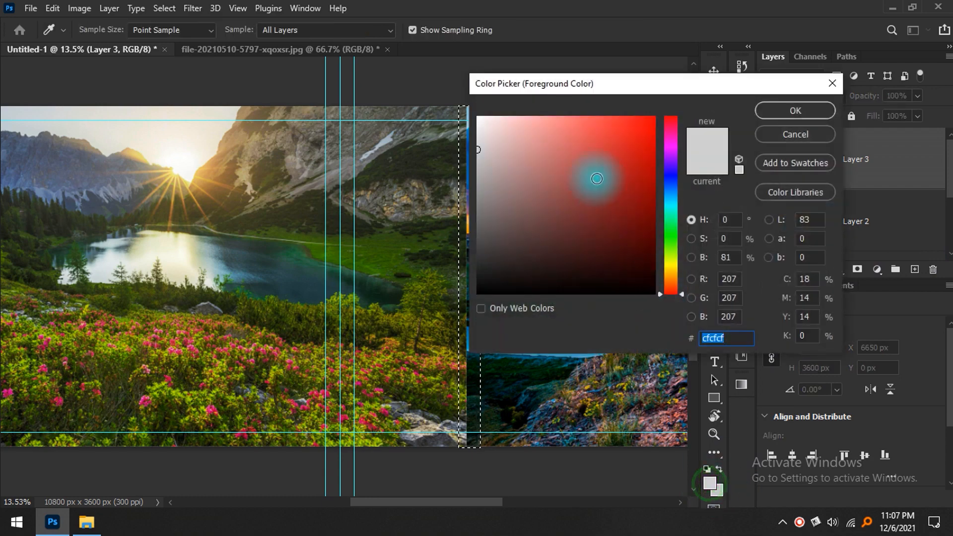
{"action": "key", "text": "Return"}
{"action": "key", "text": "alt+Delete"}
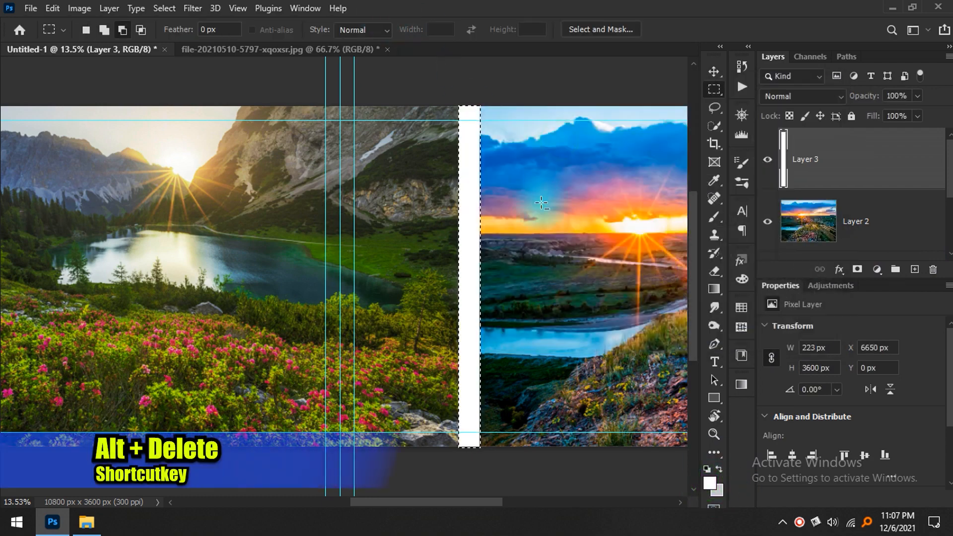
{"action": "key", "text": "ctrl+d"}
{"action": "key", "text": "v"}
- Narrow the white strip from its right side so it ends at the sunset image's left edge, and deselect it
{"action": "scroll", "coordinate": [494, 296], "scroll_direction": "up", "scroll_amount": 1}
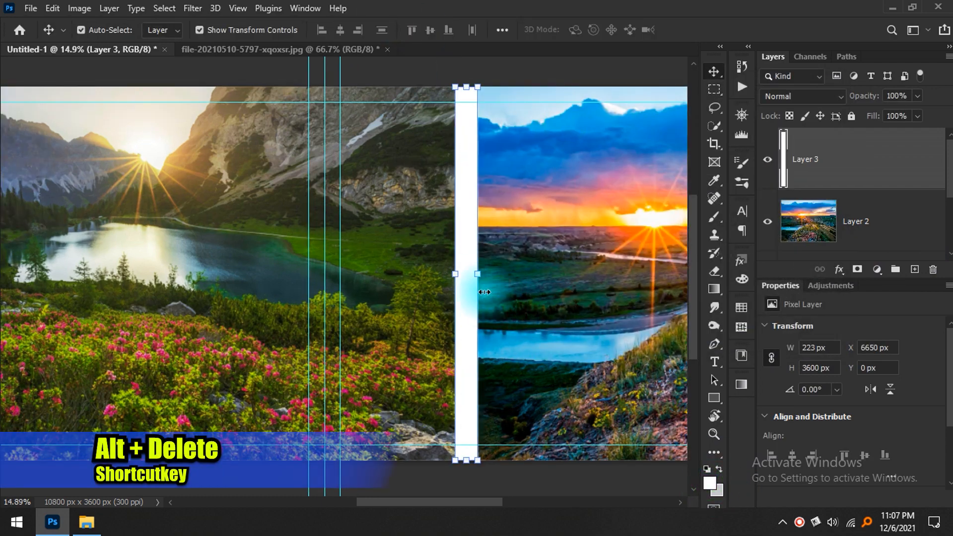
{"action": "left_click_drag", "start_coordinate": [479, 277], "coordinate": [449, 275]}
{"action": "key", "text": "Return"}
{"action": "scroll", "coordinate": [452, 275], "scroll_direction": "down", "scroll_amount": 1}
{"action": "left_click", "coordinate": [541, 452]}
{"action": "key", "text": "Tab"}
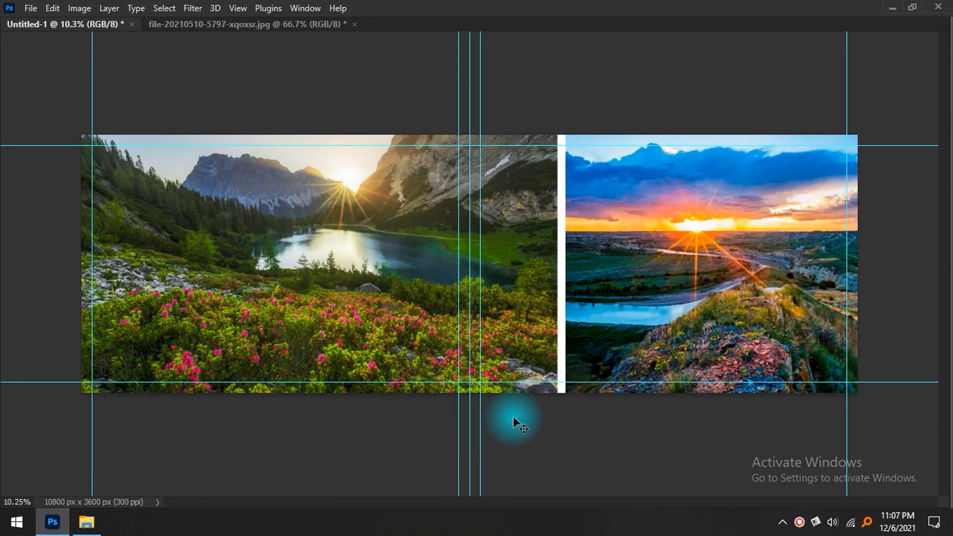
- Reduce the sunset image layer's opacity to 75% and deselect it
{"action": "left_click", "coordinate": [681, 297]}
{"action": "key", "text": "Tab"}
{"action": "scroll", "coordinate": [607, 324], "scroll_direction": "up", "scroll_amount": 1}
{"action": "left_click_drag", "start_coordinate": [607, 323], "coordinate": [379, 338]}
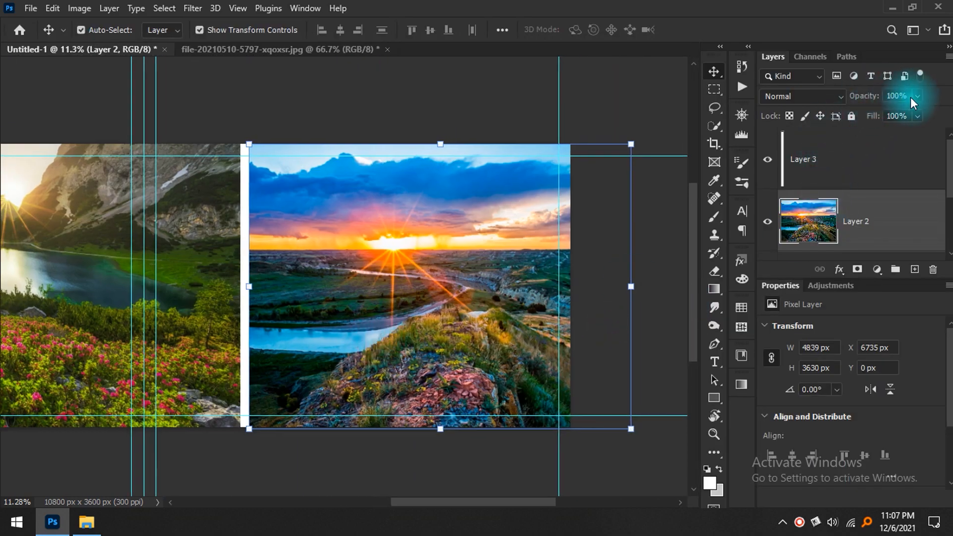
{"action": "key", "text": "2"}
{"action": "key", "text": "5"}
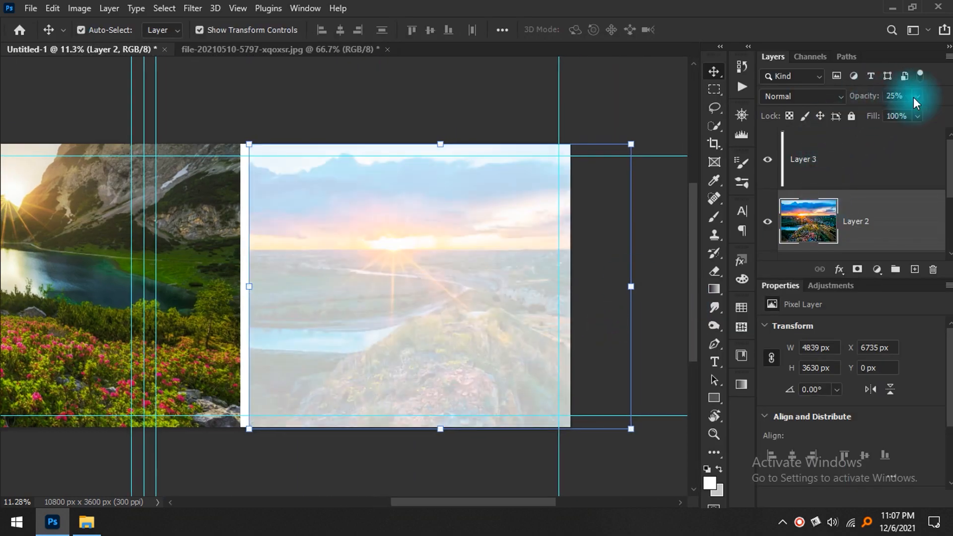
{"action": "key", "text": "ctrl+z"}
{"action": "key", "text": "ctrl+z"}
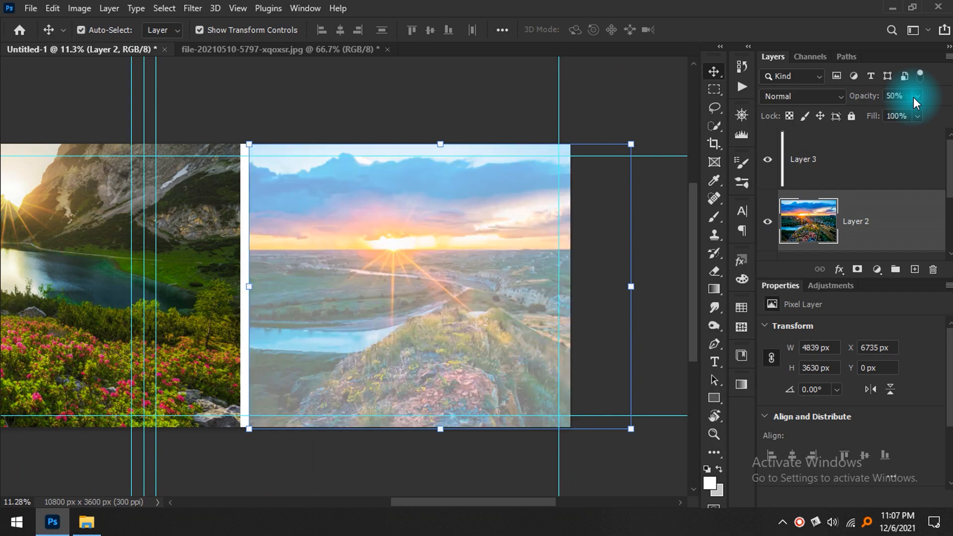
{"action": "scroll", "coordinate": [447, 292], "scroll_direction": "up", "scroll_amount": 2}
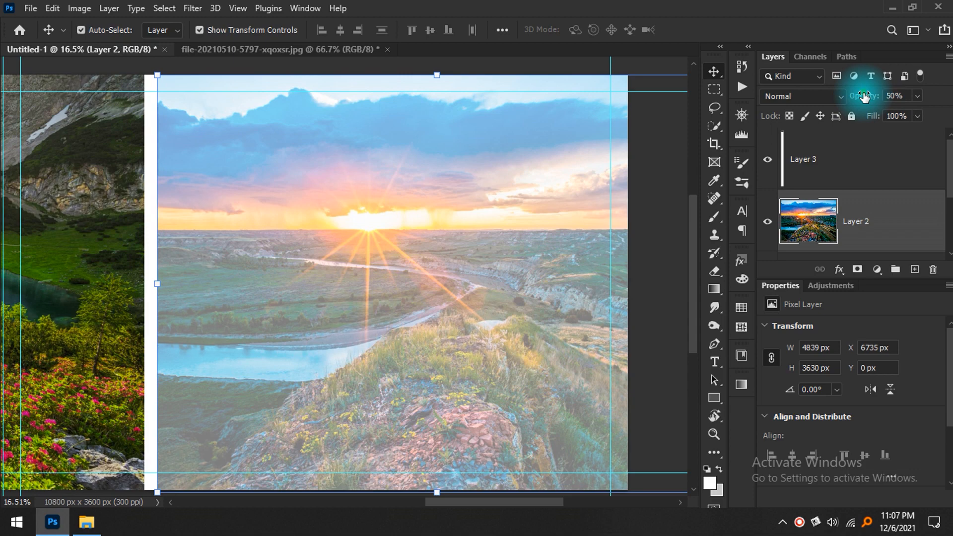
{"action": "left_click_drag", "start_coordinate": [865, 99], "coordinate": [866, 98]}
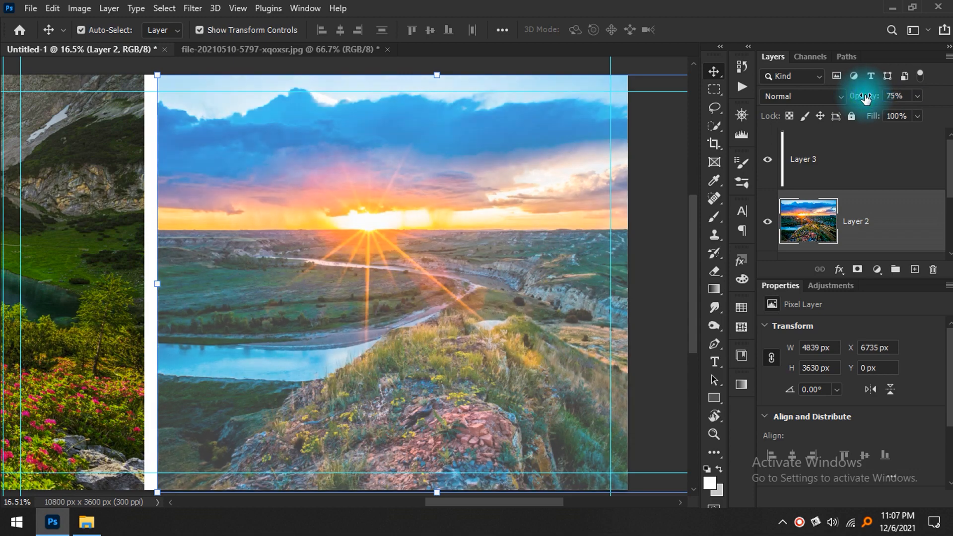
{"action": "scroll", "coordinate": [521, 231], "scroll_direction": "down", "scroll_amount": 3}
{"action": "left_click", "coordinate": [416, 474]}
{"action": "scroll", "coordinate": [415, 474], "scroll_direction": "down", "scroll_amount": 2}
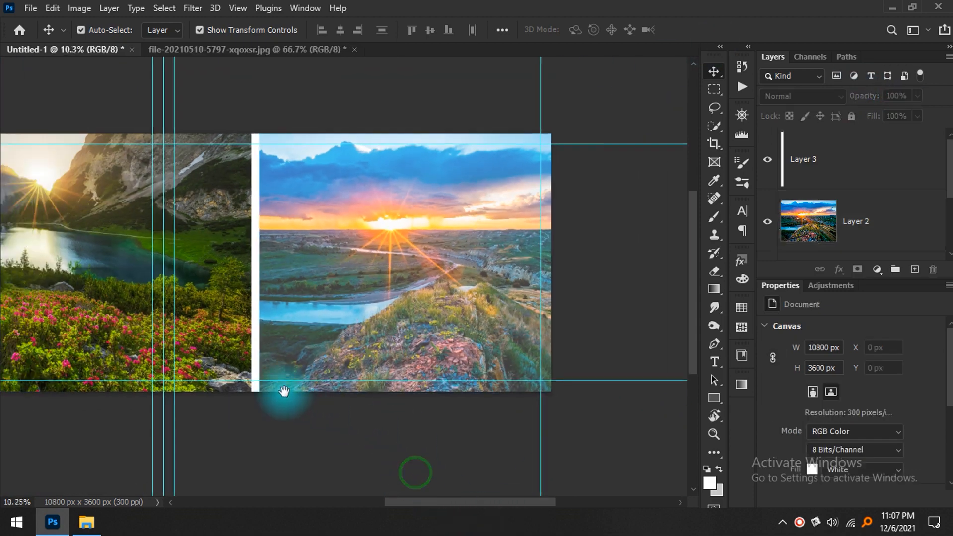
- Select the mountain image layer and blur it with Gaussian Blur at a 15-pixel radius
{"action": "left_click_drag", "start_coordinate": [287, 390], "coordinate": [474, 387]}
{"action": "left_click", "coordinate": [552, 257]}
{"action": "scroll", "coordinate": [548, 329], "scroll_direction": "up", "scroll_amount": 2}
{"action": "left_click_drag", "start_coordinate": [206, 297], "coordinate": [499, 338]}
{"action": "left_click", "coordinate": [490, 293]}
{"action": "scroll", "coordinate": [486, 347], "scroll_direction": "up", "scroll_amount": 3}
{"action": "scroll", "coordinate": [460, 321], "scroll_direction": "down", "scroll_amount": 1}
{"action": "scroll", "coordinate": [460, 321], "scroll_direction": "down", "scroll_amount": 1}
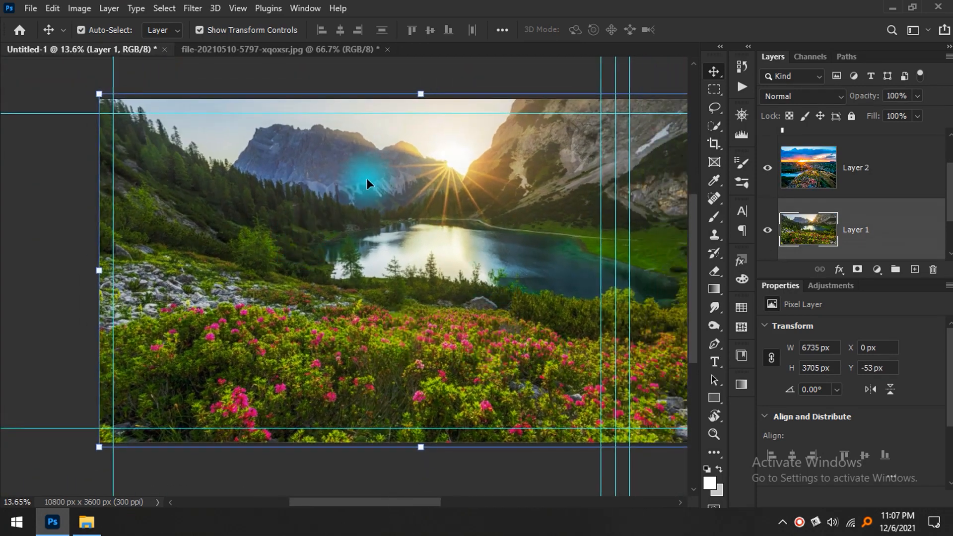
{"action": "scroll", "coordinate": [408, 284], "scroll_direction": "up", "scroll_amount": 1}
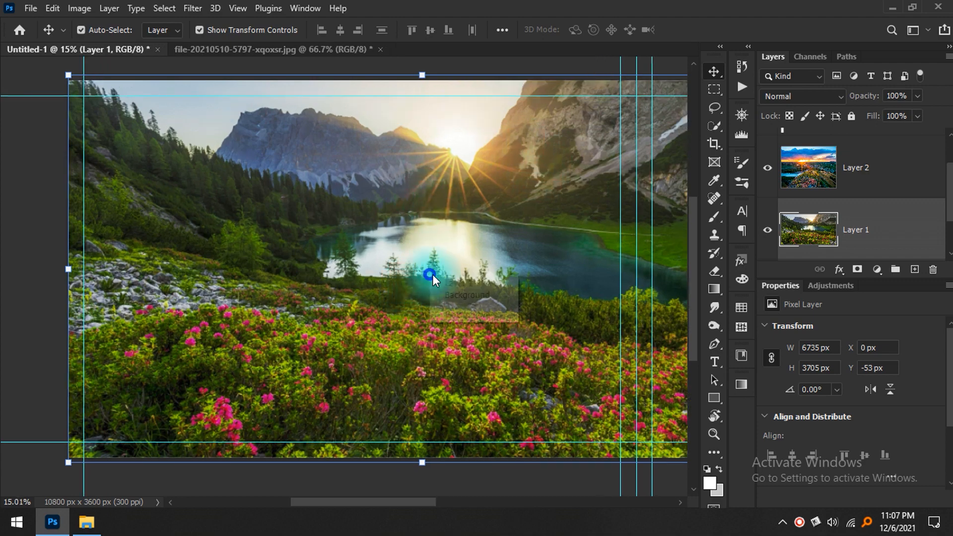
{"action": "left_click", "coordinate": [198, 7]}
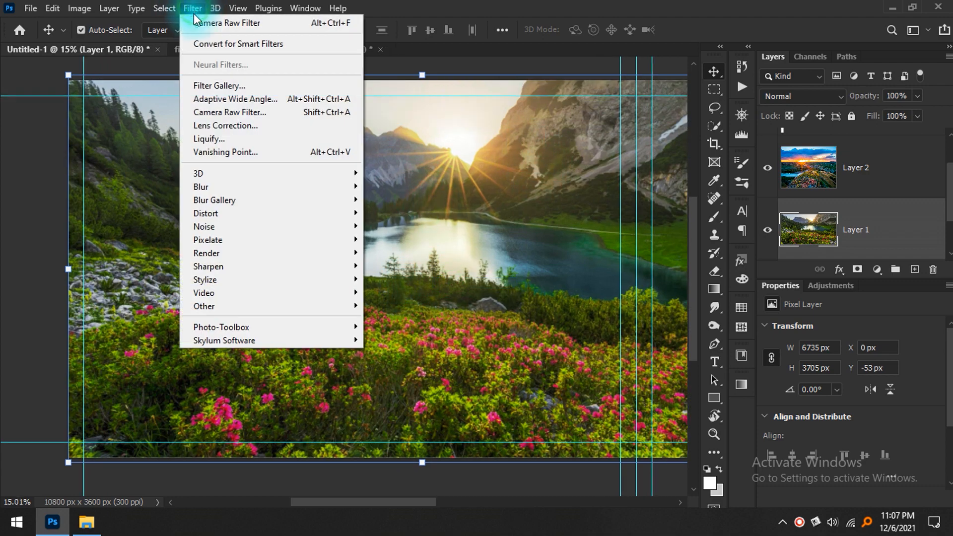
{"action": "mouse_move", "coordinate": [242, 188]}
{"action": "left_click", "coordinate": [410, 238]}
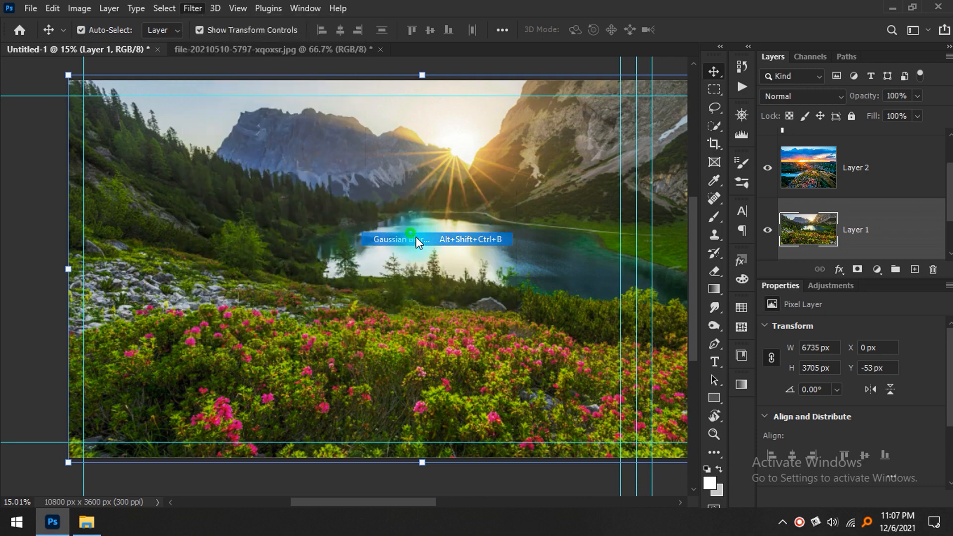
{"action": "mouse_move", "coordinate": [432, 290]}
{"action": "left_mouse_down"}
{"action": "mouse_move", "coordinate": [407, 295]}
{"action": "mouse_move", "coordinate": [430, 293]}
{"action": "left_mouse_up"}
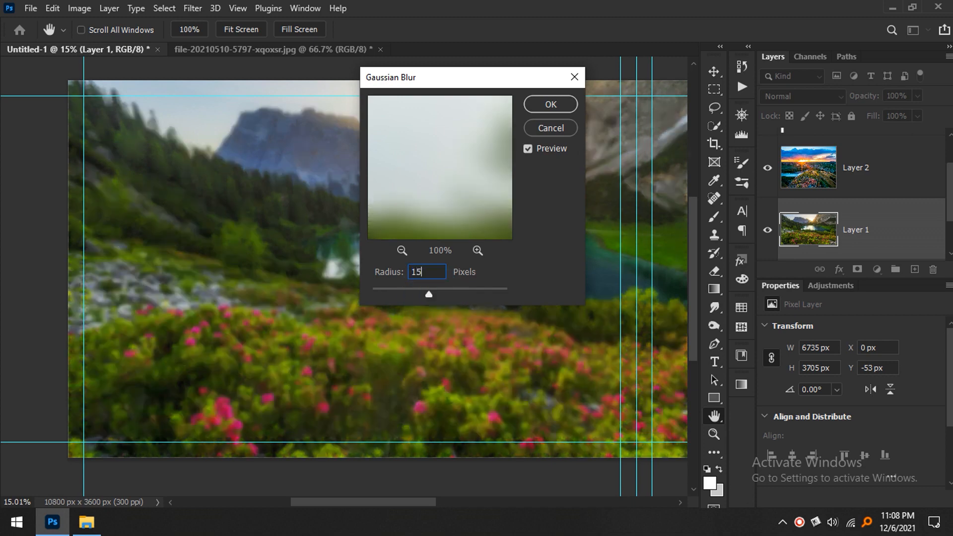
{"action": "key", "text": "Return"}
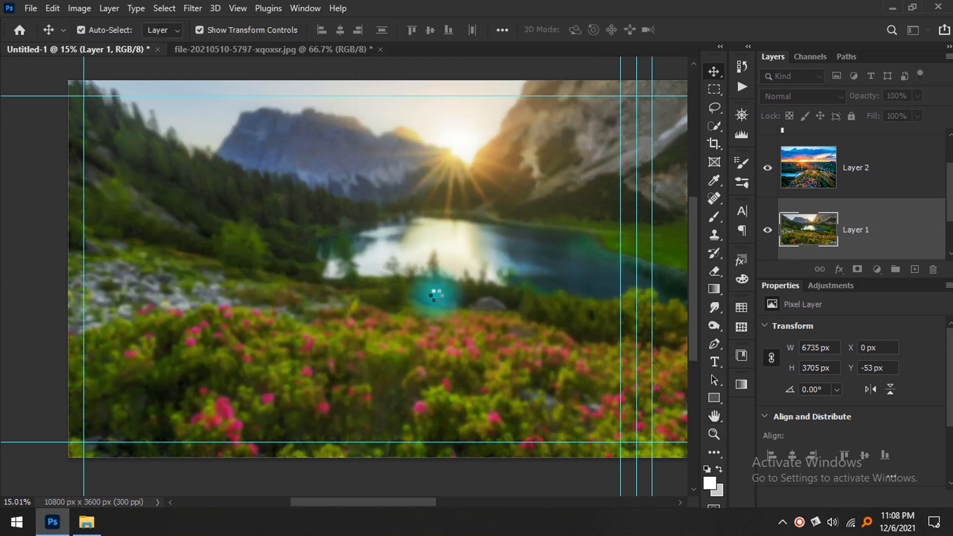
- Select the sunset image layer and apply Gaussian Blur at a 15-pixel radius
{"action": "key", "text": "ctrl+0"}
{"action": "scroll", "coordinate": [436, 294], "scroll_direction": "up", "scroll_amount": 3}
{"action": "left_click_drag", "start_coordinate": [255, 283], "coordinate": [317, 288]}
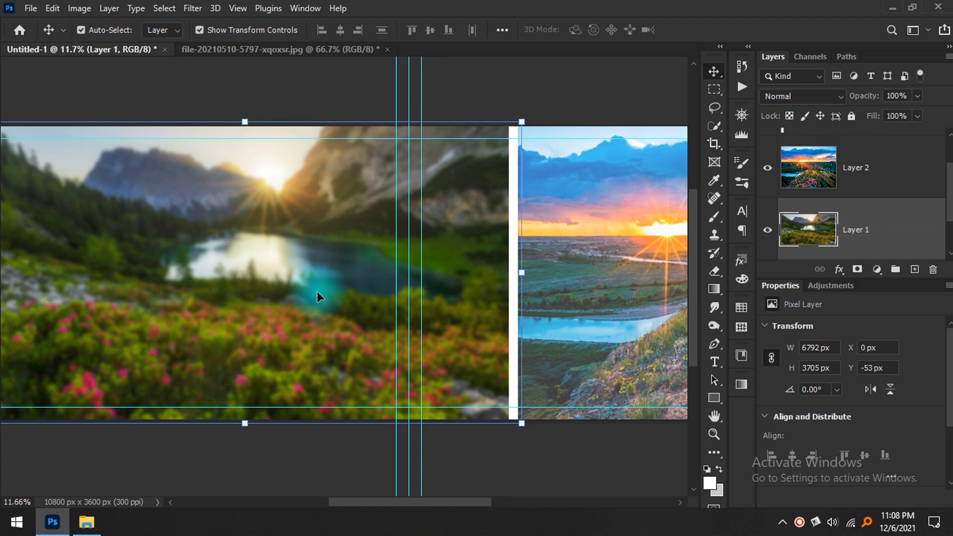
{"action": "key", "text": "ctrl+0"}
{"action": "left_click", "coordinate": [474, 439]}
{"action": "left_click", "coordinate": [526, 338]}
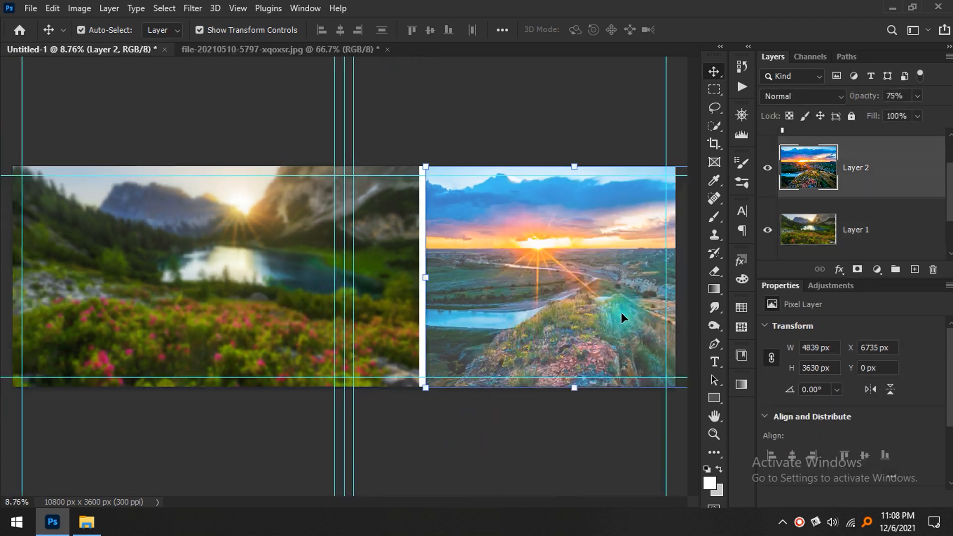
{"action": "key", "text": "ctrl+alt+f"}
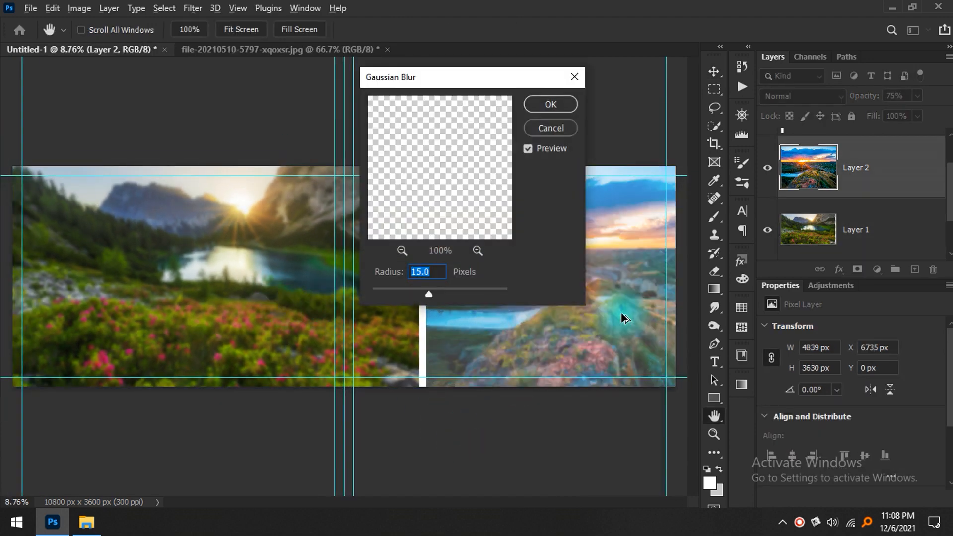
{"action": "key", "text": "Return"}
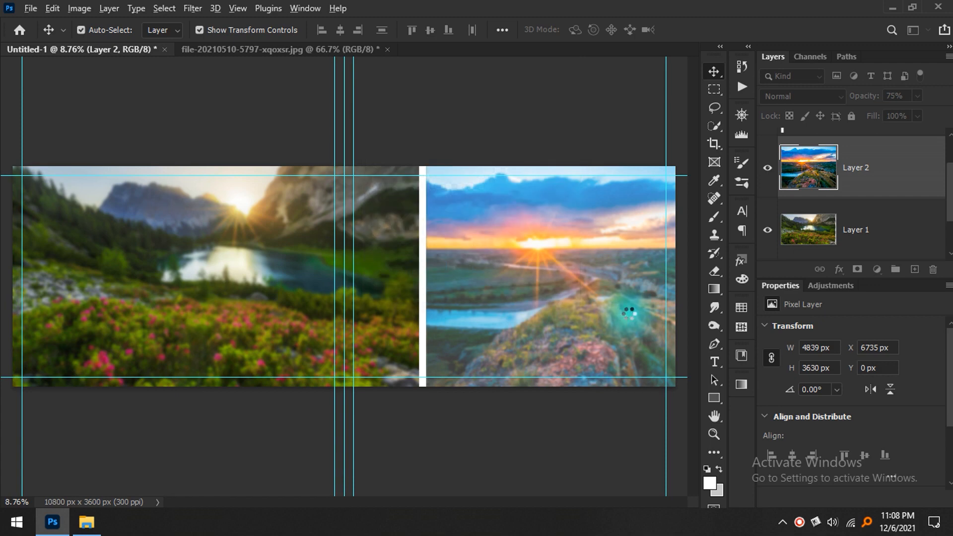
- Save the spread as a Photoshop file named 12X36 in the Editing folder
{"action": "key", "text": "Tab"}
{"action": "left_click", "coordinate": [588, 459]}
{"action": "key", "text": "ctrl+s"}
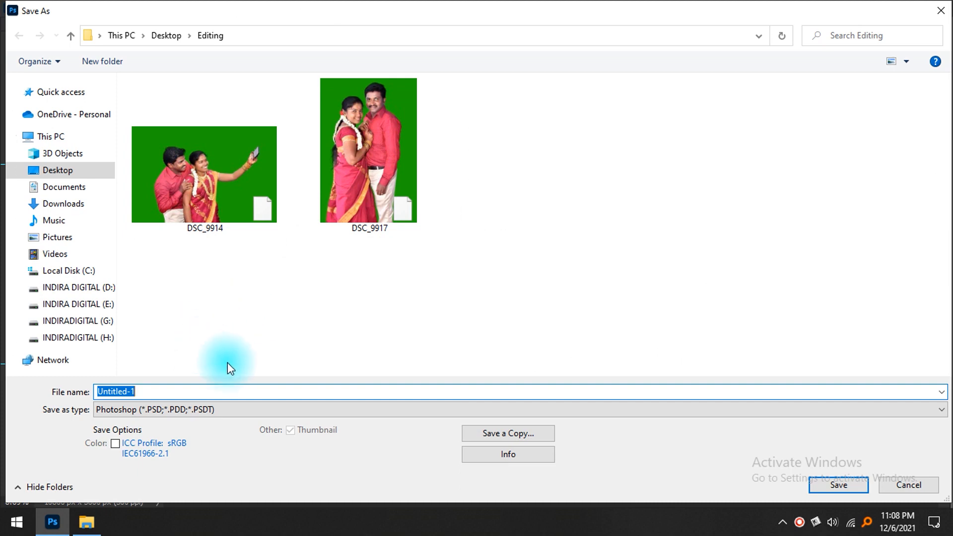
{"action": "type", "text": "12X36"}
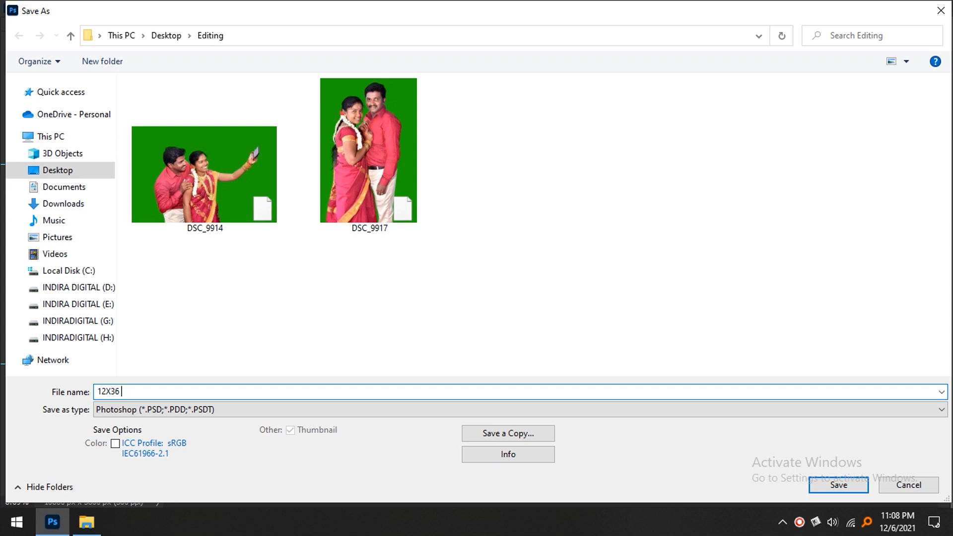
{"action": "key", "text": "Return"}
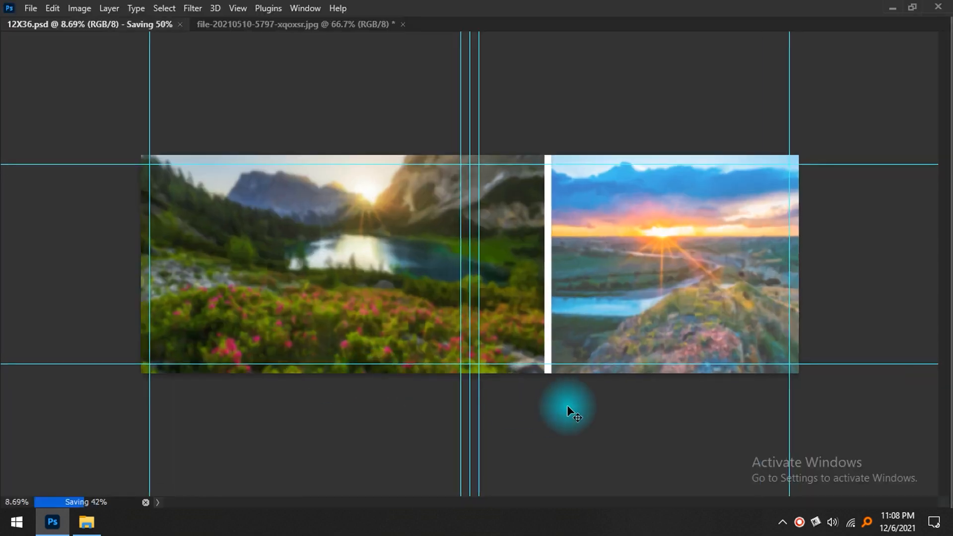
- Open the download glow image from the Editing folder, copy it whole into 12X36.psd, and close it and the sunset file without saving
{"action": "key", "text": "alt+Tab"}
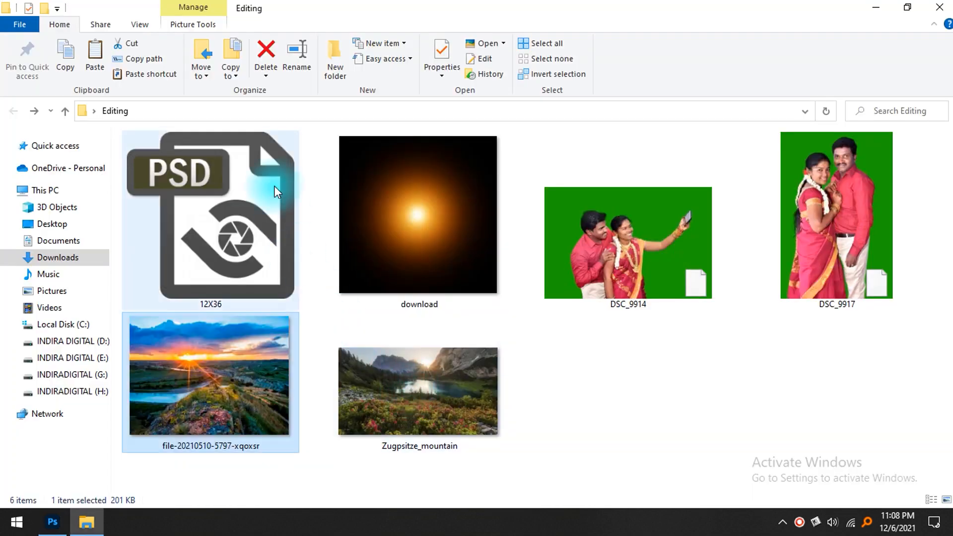
{"action": "left_click", "coordinate": [403, 195]}
{"action": "double_click", "coordinate": [434, 224]}
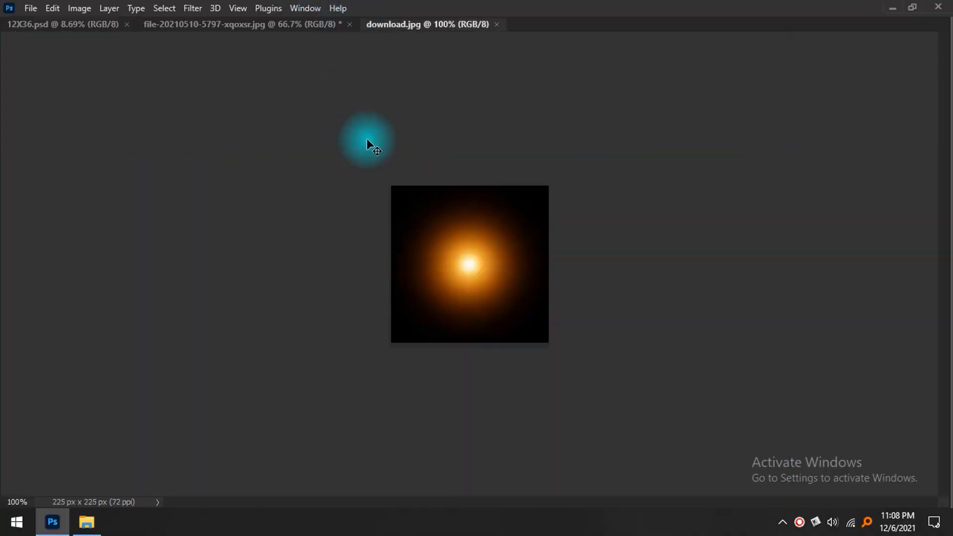
{"action": "key", "text": "ctrl+a"}
{"action": "key", "text": "ctrl+c"}
{"action": "key", "text": "ctrl+w"}
{"action": "key", "text": "ctrl+Tab"}
{"action": "key", "text": "ctrl+w"}
{"action": "key", "text": "n"}
{"action": "key", "text": "ctrl+v"}
- Enlarge the pasted glow to 1904 px square over the mountain image and set its blending mode to Screen
{"action": "key", "text": "ctrl+t"}
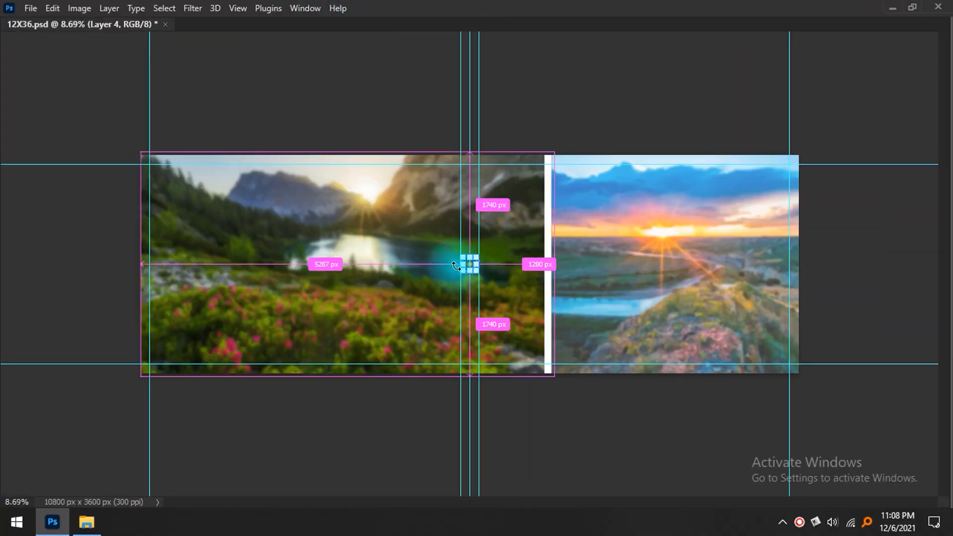
{"action": "left_click_drag", "start_coordinate": [462, 256], "coordinate": [341, 174]}
{"action": "key", "text": "Return"}
{"action": "left_click_drag", "start_coordinate": [423, 209], "coordinate": [366, 276]}
{"action": "key", "text": "Tab"}
{"action": "scroll", "coordinate": [188, 304], "scroll_direction": "up", "scroll_amount": 5}
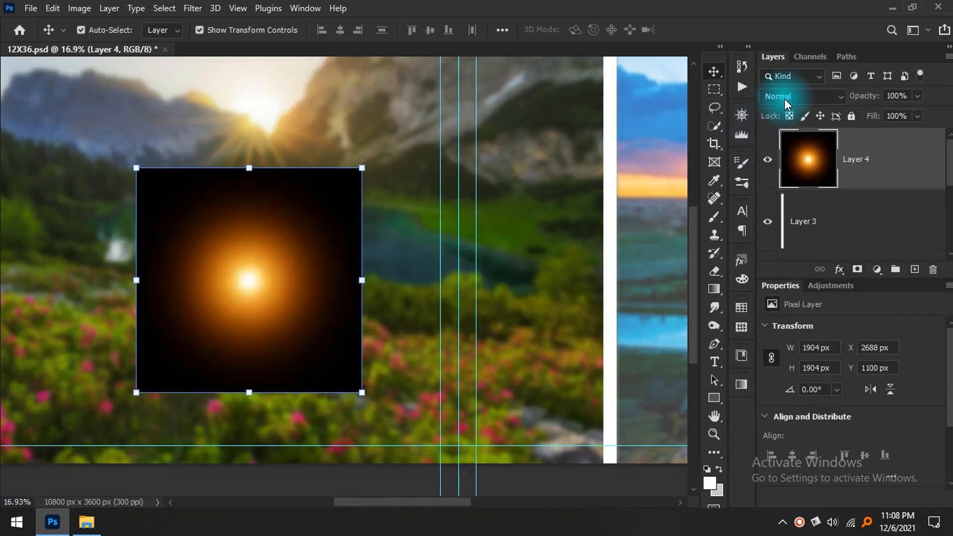
{"action": "left_click", "coordinate": [787, 96]}
{"action": "left_click", "coordinate": [780, 229]}
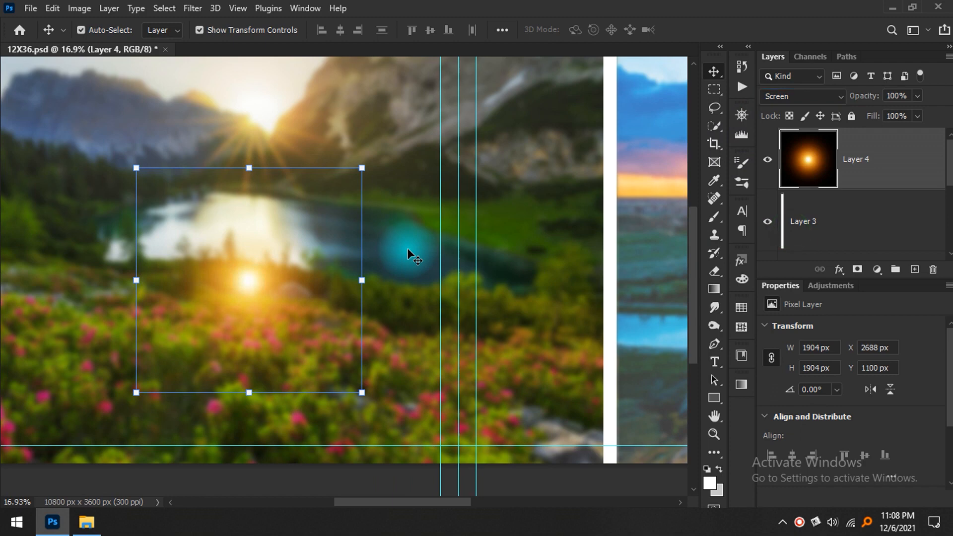
- Move the glow onto the sun of the mountain image, enlarge it further and centre it there
{"action": "scroll", "coordinate": [382, 262], "scroll_direction": "down", "scroll_amount": 2}
{"action": "scroll", "coordinate": [383, 262], "scroll_direction": "down", "scroll_amount": 1}
{"action": "left_click_drag", "start_coordinate": [279, 304], "coordinate": [289, 182]}
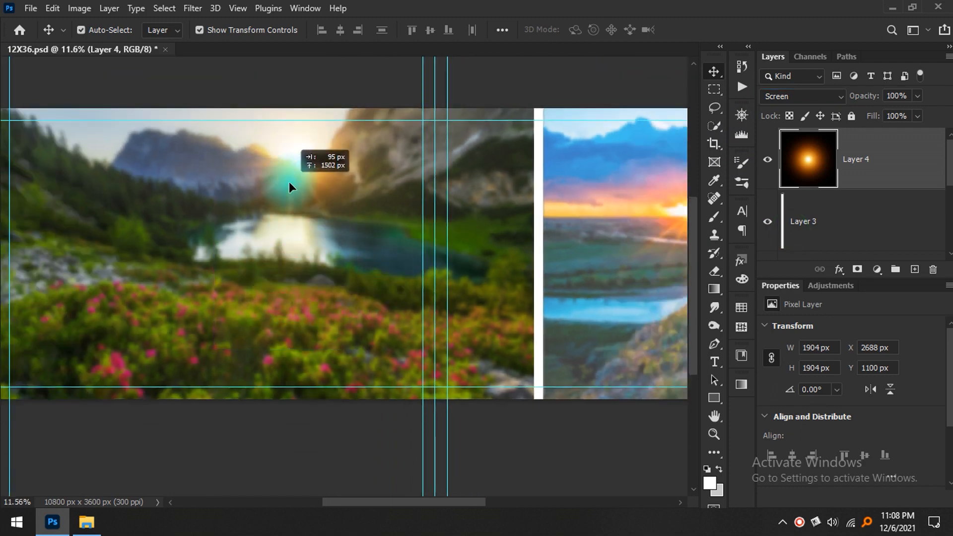
{"action": "key", "text": "ctrl+t"}
{"action": "left_click_drag", "start_coordinate": [377, 228], "coordinate": [422, 297]}
{"action": "mouse_move", "coordinate": [314, 186]}
{"action": "left_mouse_down"}
{"action": "mouse_move", "coordinate": [312, 205]}
{"action": "mouse_move", "coordinate": [306, 192]}
{"action": "left_mouse_up"}
{"action": "key", "text": "Return"}
{"action": "key", "text": "Tab"}
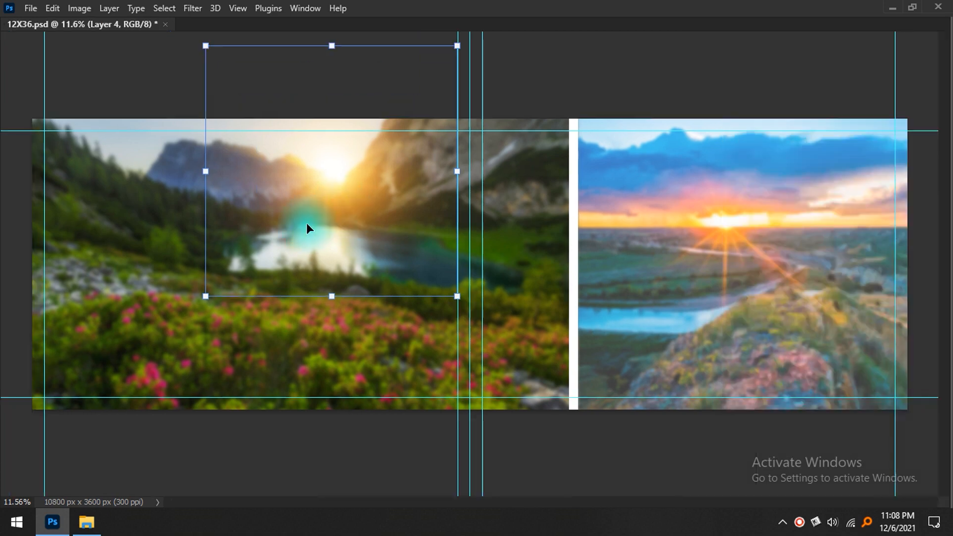
- Duplicate the glow onto the sunset image's sun and place another, larger copy at the spread's bottom centre
{"action": "scroll", "coordinate": [306, 223], "scroll_direction": "down", "scroll_amount": 2}
{"action": "left_click", "coordinate": [585, 463]}
{"action": "left_click_drag", "start_coordinate": [342, 193], "coordinate": [472, 386]}
{"action": "left_click_drag", "start_coordinate": [475, 268], "coordinate": [470, 188]}
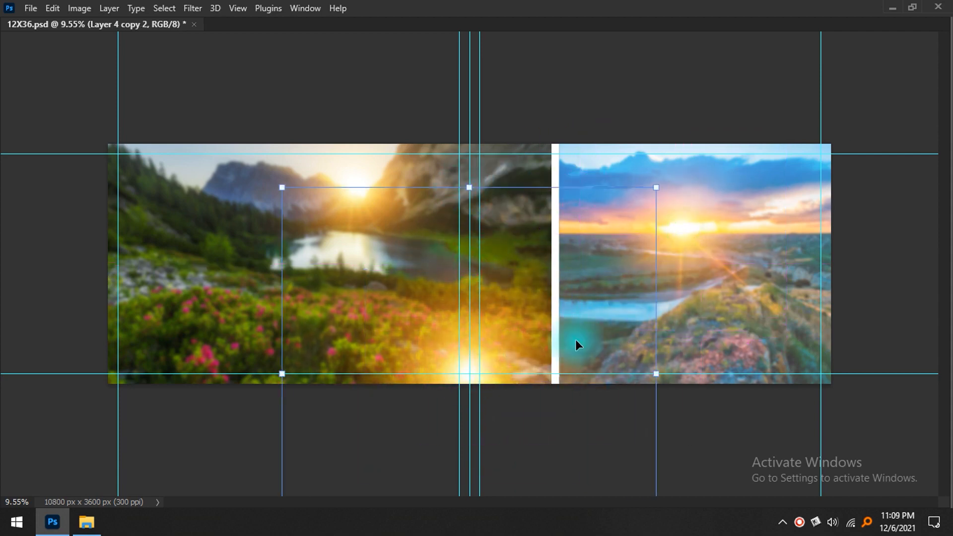
{"action": "key", "text": "Return"}
- Lower the large glow copy slightly beyond the canvas's bottom edge and deselect it
{"action": "scroll", "coordinate": [515, 311], "scroll_direction": "up", "scroll_amount": 4}
{"action": "left_click_drag", "start_coordinate": [544, 411], "coordinate": [530, 307]}
{"action": "scroll", "coordinate": [529, 305], "scroll_direction": "down", "scroll_amount": 4}
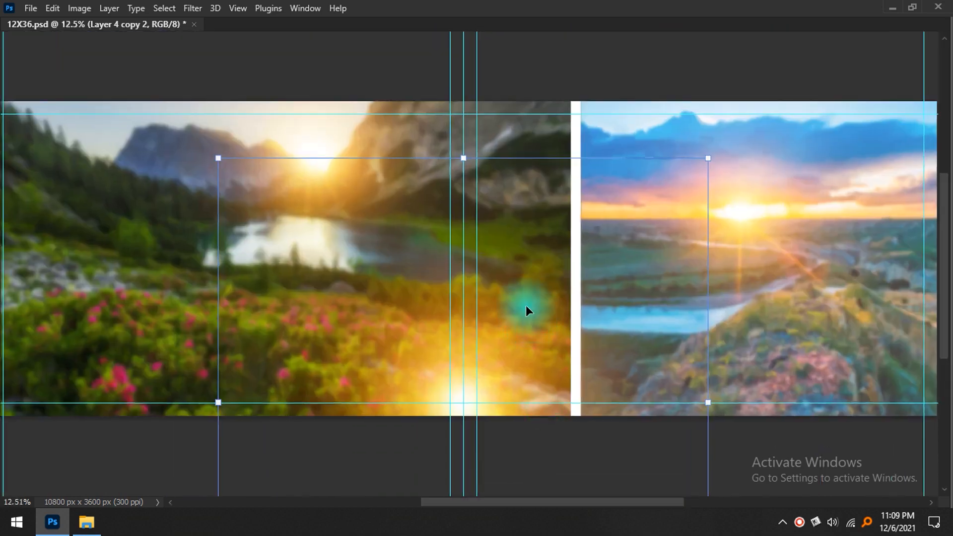
{"action": "scroll", "coordinate": [627, 268], "scroll_direction": "down", "scroll_amount": 3}
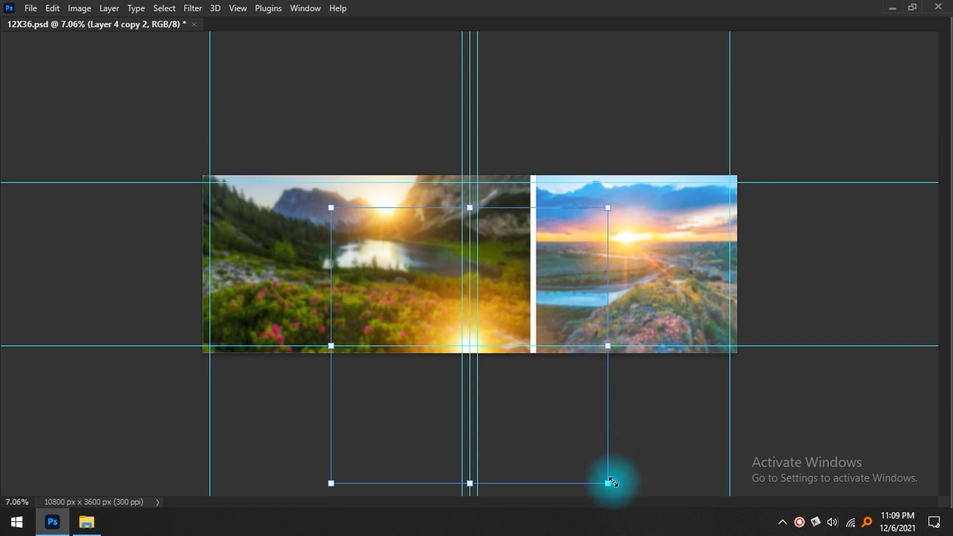
{"action": "left_click_drag", "start_coordinate": [487, 335], "coordinate": [515, 376]}
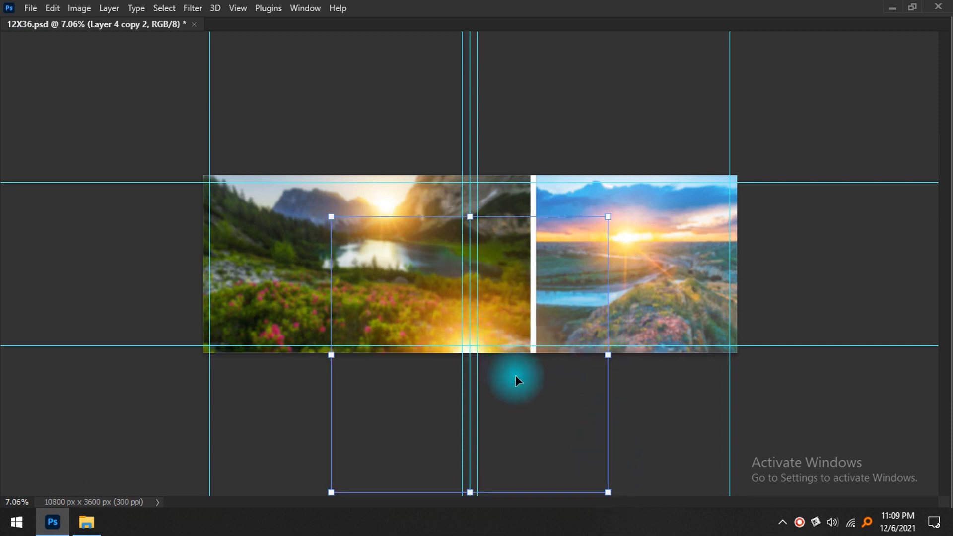
{"action": "left_click", "coordinate": [632, 399]}
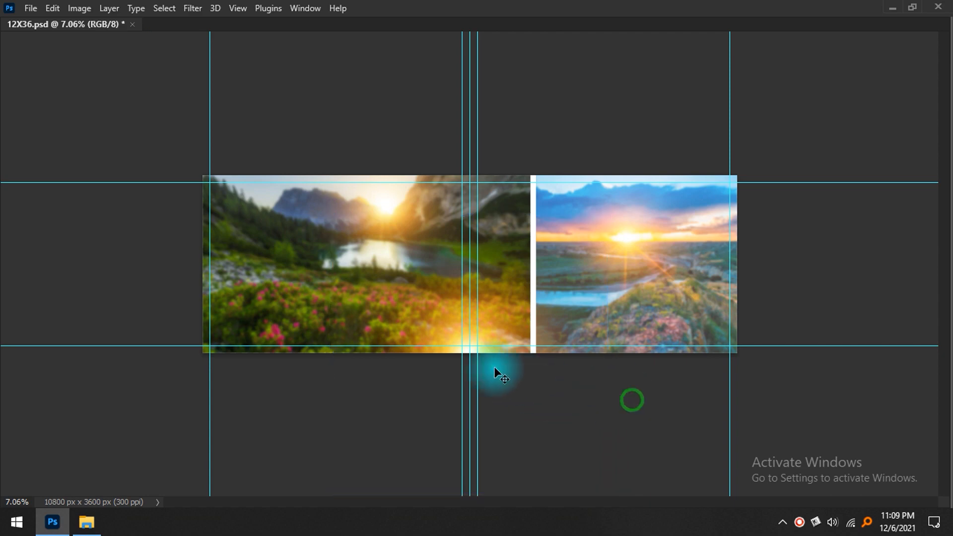
{"action": "key", "text": "ctrl+0"}
{"action": "key", "text": "ctrl+minus"}
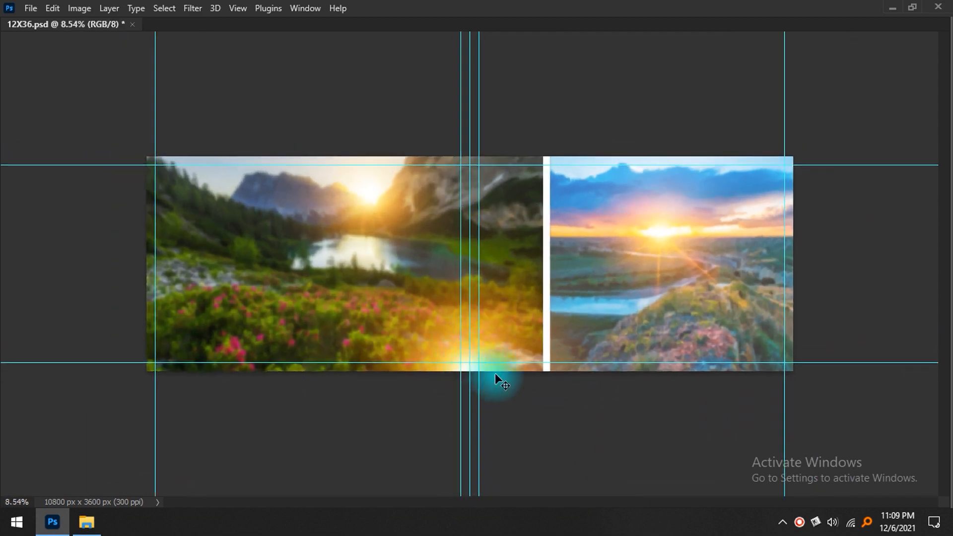
- Scale down the large glow copy, reposition it on the bottom edge at the spread's centre, and deselect it
{"action": "left_click", "coordinate": [493, 344]}
{"action": "left_click_drag", "start_coordinate": [469, 198], "coordinate": [470, 273]}
{"action": "left_click_drag", "start_coordinate": [524, 450], "coordinate": [523, 414]}
{"action": "key", "text": "Return"}
{"action": "left_click", "coordinate": [782, 411]}
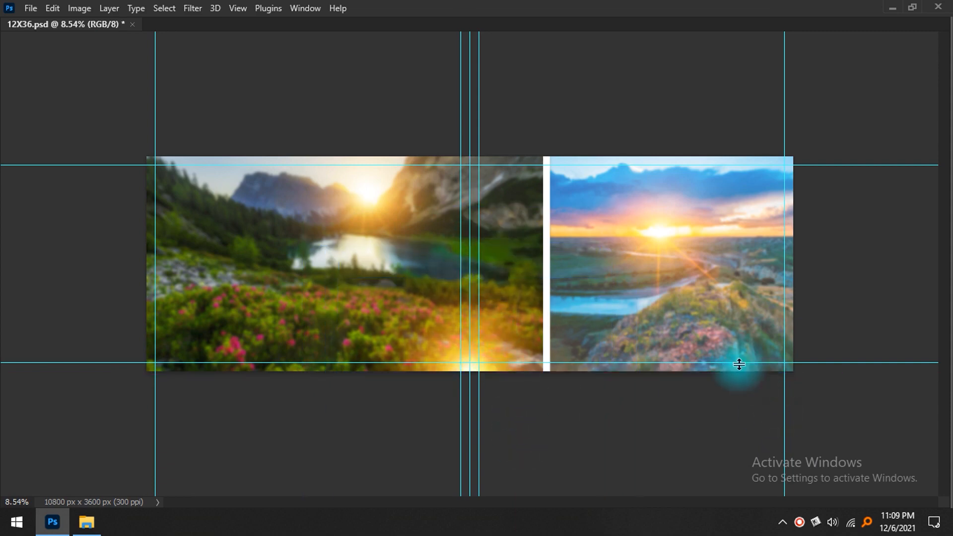
- Open DSC_9914.psd from the Editing folder and bring the couple's cutout into 12X36.psd
{"action": "scroll", "coordinate": [567, 339], "scroll_direction": "up", "scroll_amount": 3}
{"action": "key", "text": "alt+Tab"}
{"action": "left_click", "coordinate": [657, 385]}
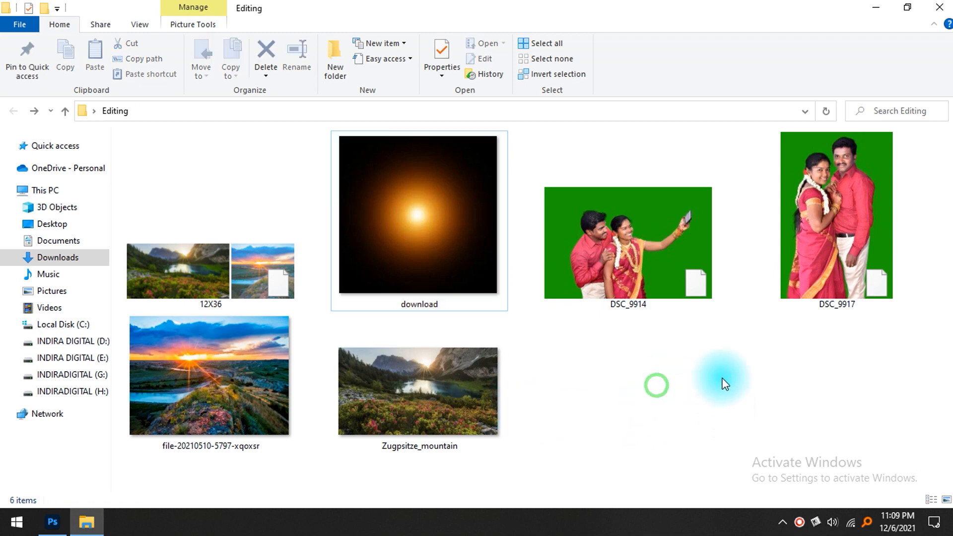
{"action": "left_click", "coordinate": [857, 199]}
{"action": "left_click", "coordinate": [632, 257]}
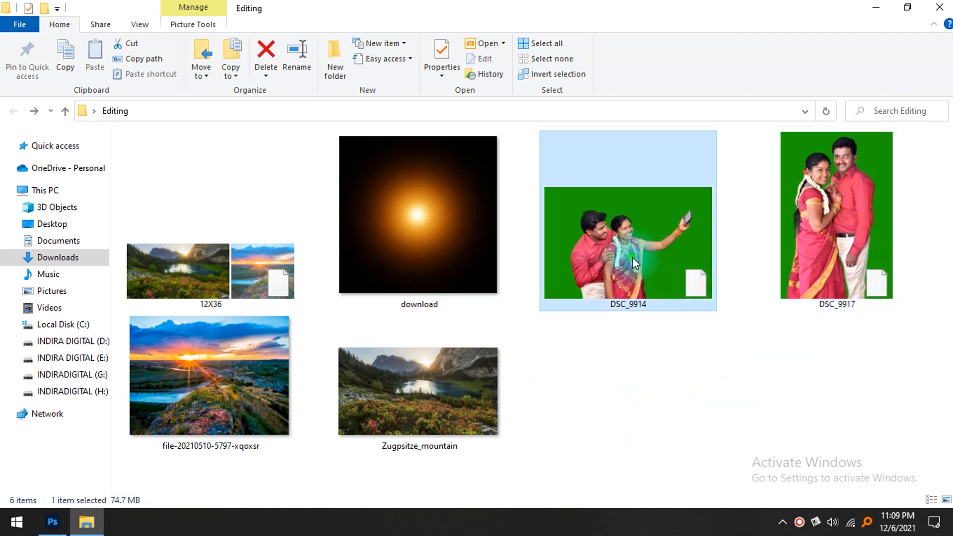
{"action": "left_click_drag", "start_coordinate": [601, 281], "coordinate": [471, 7]}
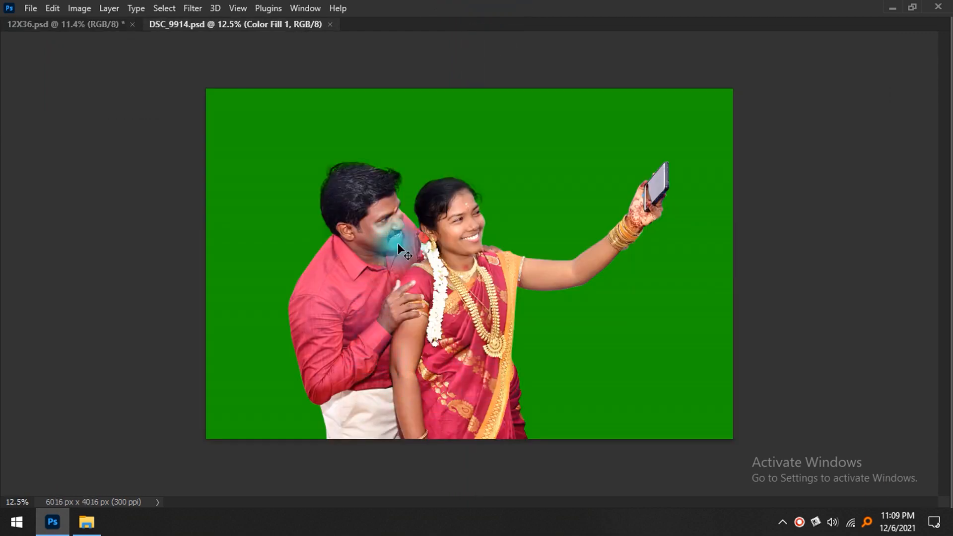
{"action": "left_click_drag", "start_coordinate": [574, 262], "coordinate": [729, 290]}
- Scale the couple's cutout down proportionally and place it on the mountain image's left half, resting on the canvas's bottom edge
{"action": "key", "text": "ctrl+t"}
{"action": "key", "text": "ctrl+0"}
{"action": "left_click_drag", "start_coordinate": [872, 135], "coordinate": [789, 183]}
{"action": "key", "text": "Escape"}
{"action": "left_click_drag", "start_coordinate": [671, 303], "coordinate": [299, 313]}
{"action": "key", "text": "ctrl+t"}
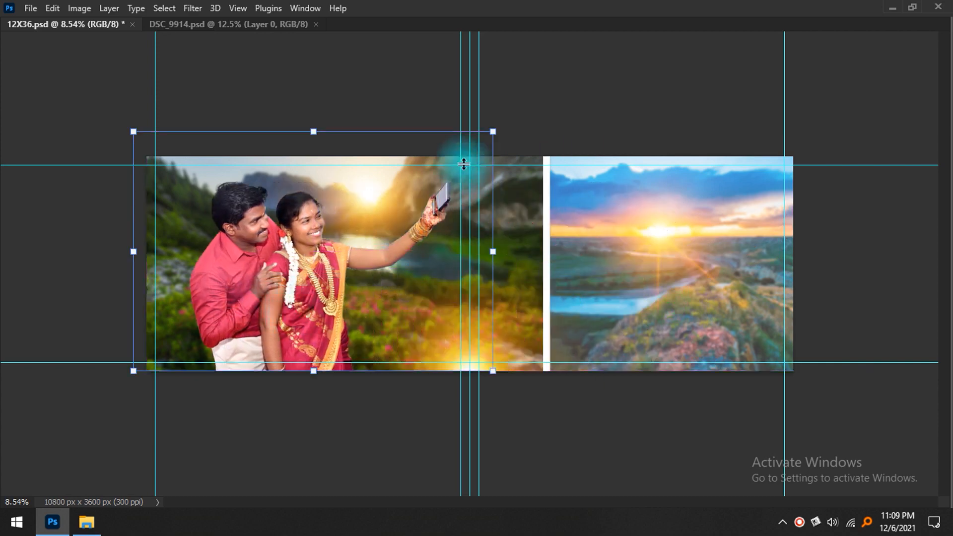
{"action": "left_click_drag", "start_coordinate": [492, 132], "coordinate": [447, 158]}
{"action": "key", "text": "ctrl+z"}
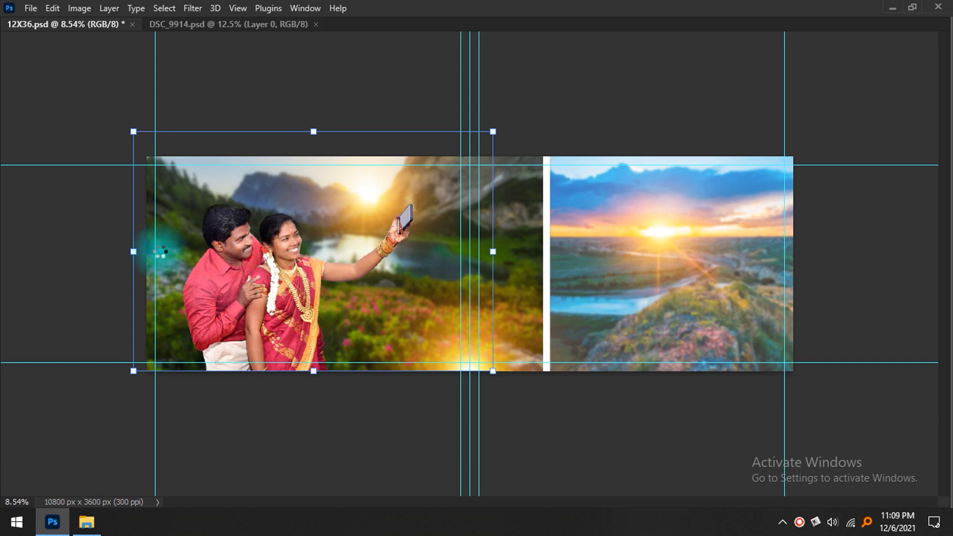
- On the couple's layer, select the man's hair with the Quick Selection tool and feather the selection
{"action": "scroll", "coordinate": [159, 251], "scroll_direction": "up", "scroll_amount": 5}
{"action": "right_click", "coordinate": [348, 177]}
{"action": "left_click", "coordinate": [367, 183]}
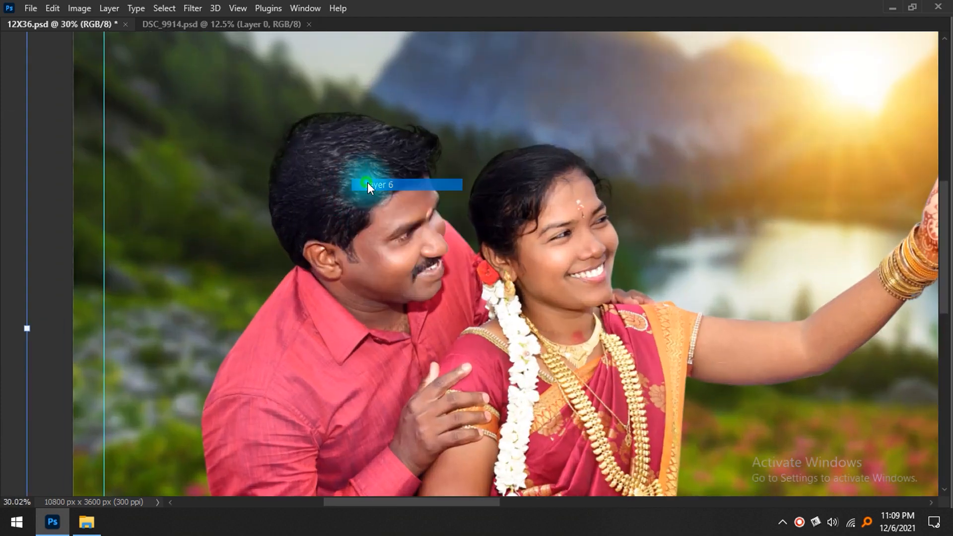
{"action": "key", "text": "w"}
{"action": "mouse_move", "coordinate": [313, 198]}
{"action": "left_mouse_down"}
{"action": "mouse_move", "coordinate": [336, 175]}
{"action": "mouse_move", "coordinate": [362, 201]}
{"action": "left_mouse_up"}
{"action": "key", "text": "shift+F6"}
{"action": "key", "text": "Return"}
- Darken the feathered hair area with Curves, moving the RGB curve point to input 164 and output 144
{"action": "key", "text": "ctrl+m"}
{"action": "left_click_drag", "start_coordinate": [425, 195], "coordinate": [421, 193]}
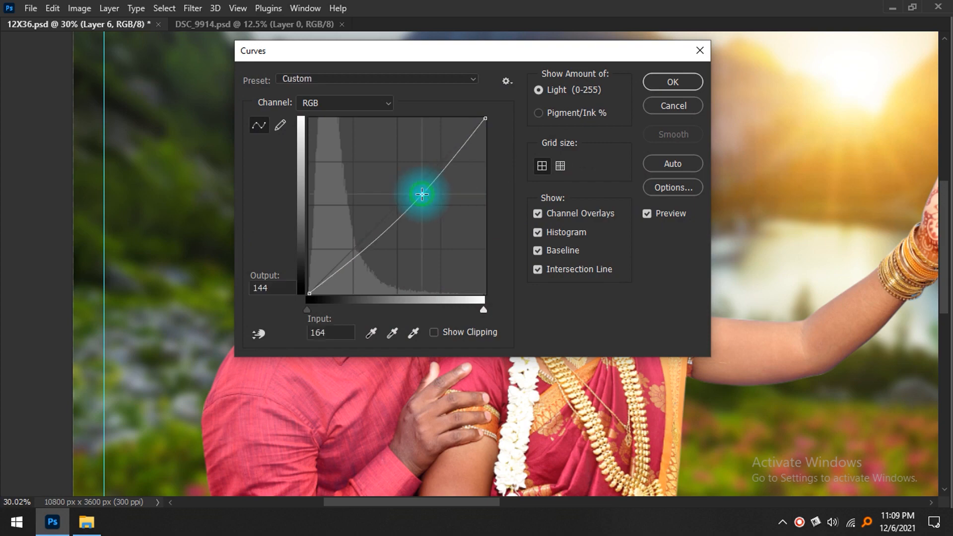
{"action": "key", "text": "Return"}
{"action": "key", "text": "ctrl+0"}
{"action": "key", "text": "v"}
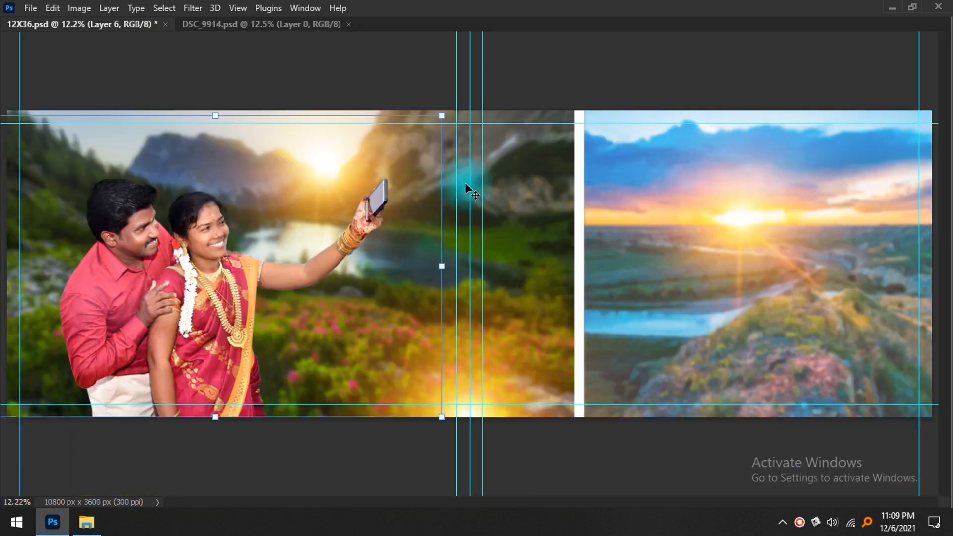
- Close DSC_9914.psd and select the selfie couple's layer in 12X36.psd
{"action": "scroll", "coordinate": [473, 238], "scroll_direction": "down", "scroll_amount": 2}
{"action": "scroll", "coordinate": [488, 313], "scroll_direction": "up", "scroll_amount": 2}
{"action": "scroll", "coordinate": [439, 293], "scroll_direction": "down", "scroll_amount": 2}
{"action": "scroll", "coordinate": [439, 305], "scroll_direction": "up", "scroll_amount": 3}
{"action": "key", "text": "ctrl+Tab"}
{"action": "key", "text": "ctrl+w"}
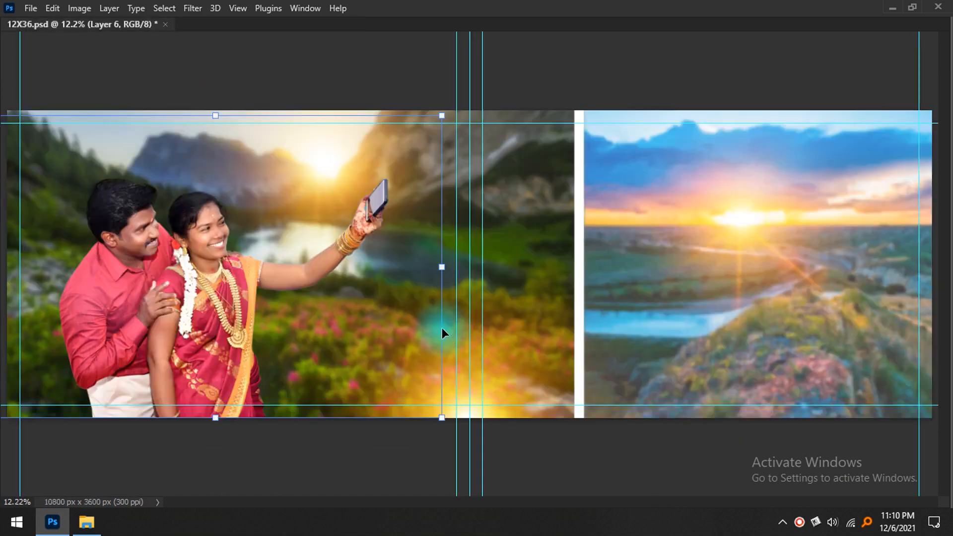
{"action": "left_click", "coordinate": [602, 501]}
{"action": "left_click", "coordinate": [662, 414]}
{"action": "scroll", "coordinate": [652, 410], "scroll_direction": "down", "scroll_amount": 3}
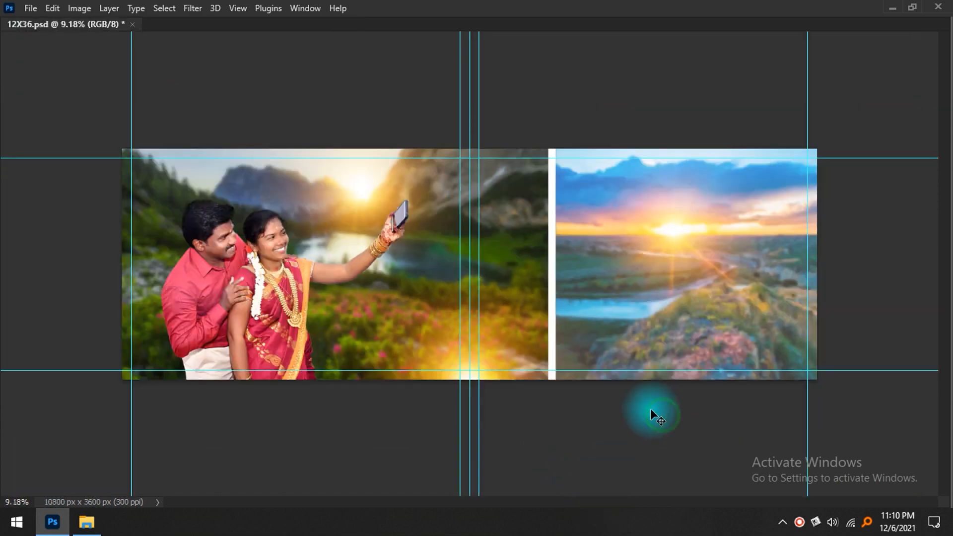
{"action": "left_click", "coordinate": [229, 301]}
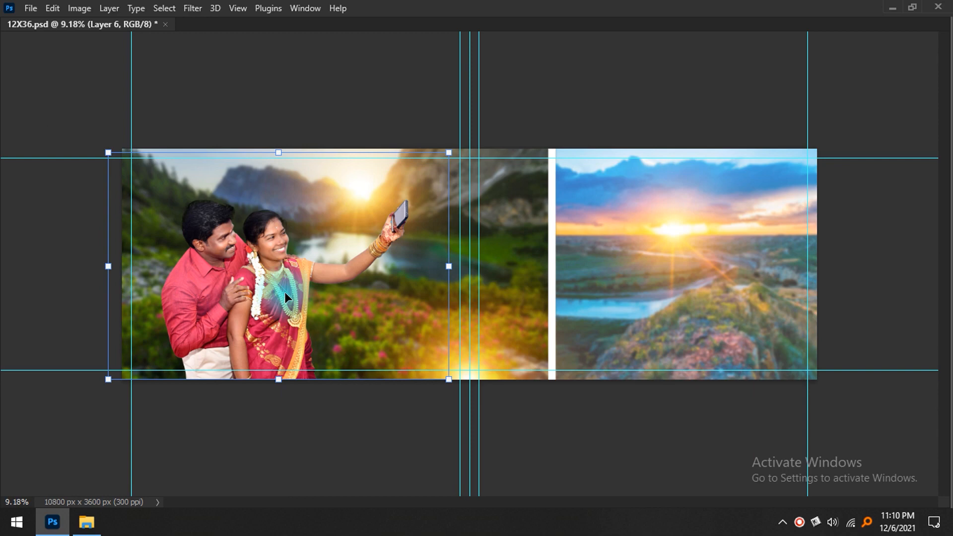
- Open DSC_9917.psd from the Editing folder in Photoshop and bring the standing couple's cutout into 12X36.psd
{"action": "key", "text": "alt+Tab"}
{"action": "left_click", "coordinate": [583, 366]}
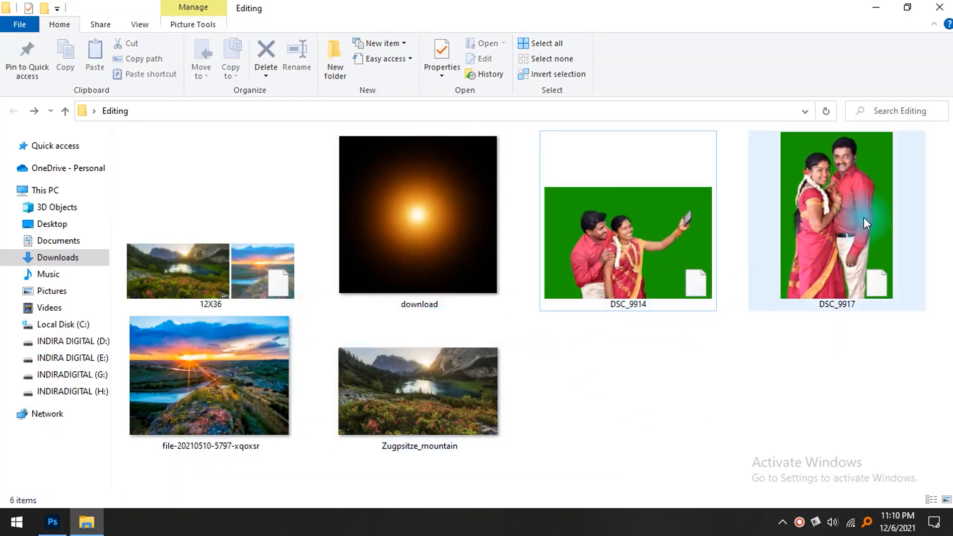
{"action": "left_click_drag", "start_coordinate": [853, 271], "coordinate": [494, 227]}
{"action": "key", "text": "alt+Tab"}
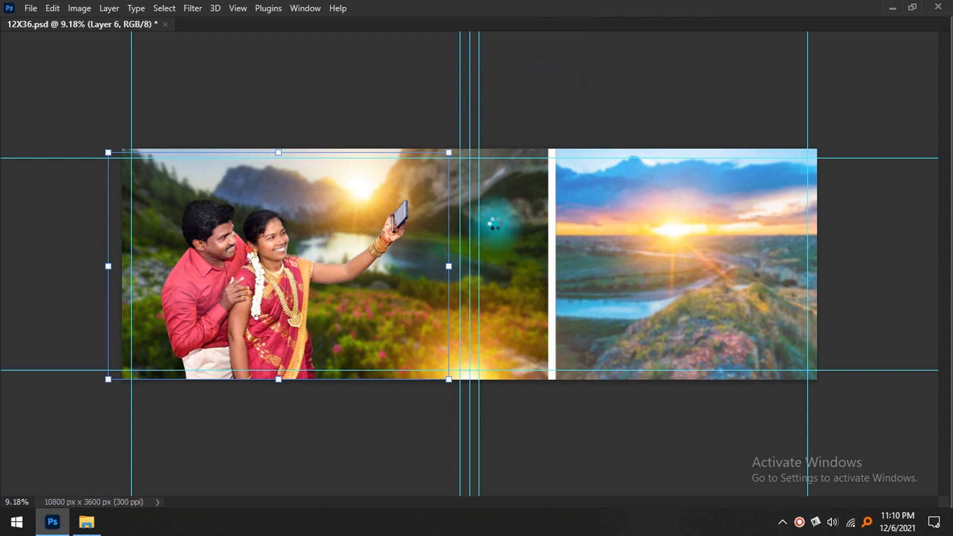
{"action": "left_click_drag", "start_coordinate": [406, 174], "coordinate": [627, 275]}
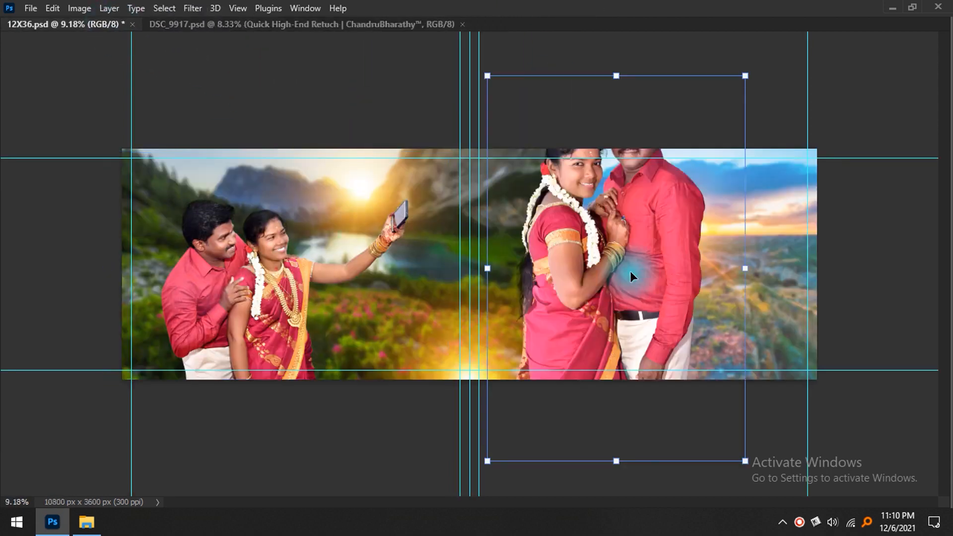
- Scale the standing couple's cutout down to the canvas height and place it in the sunset scene, resting on the canvas's bottom edge
{"action": "left_click_drag", "start_coordinate": [744, 77], "coordinate": [698, 152]}
{"action": "left_click_drag", "start_coordinate": [595, 300], "coordinate": [672, 300]}
{"action": "left_click_drag", "start_coordinate": [693, 145], "coordinate": [697, 159]}
{"action": "key", "text": "Return"}
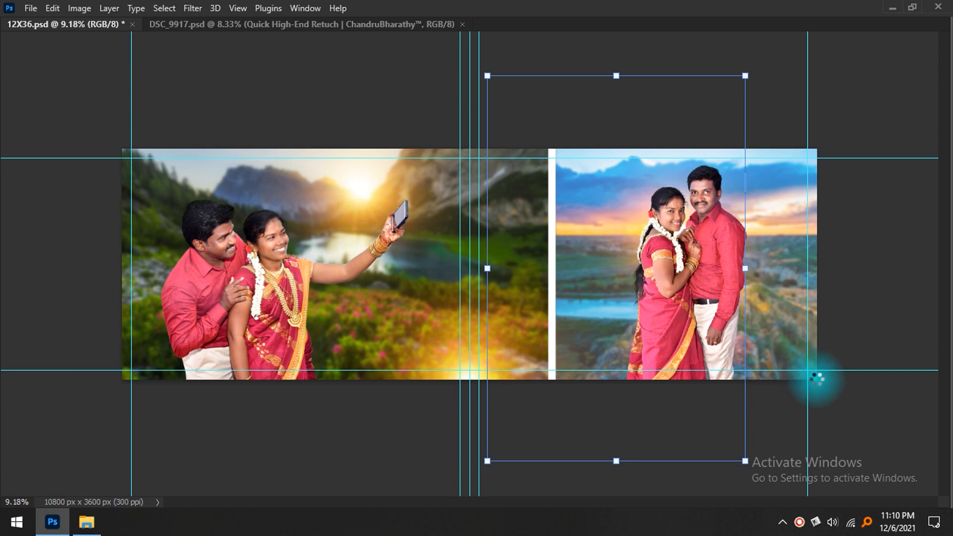
{"action": "left_click", "coordinate": [624, 328]}
{"action": "left_click", "coordinate": [662, 337]}
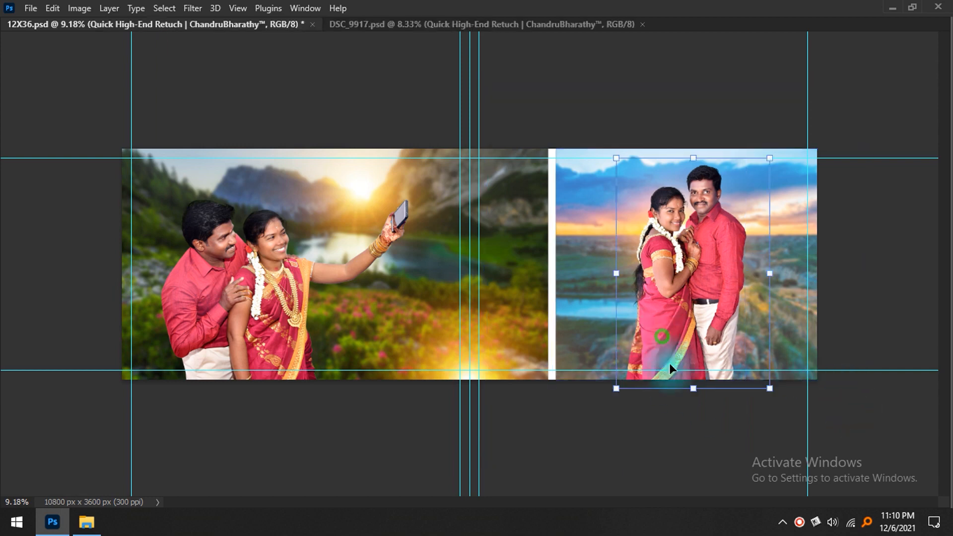
{"action": "left_click_drag", "start_coordinate": [684, 393], "coordinate": [683, 389]}
{"action": "key", "text": "Return"}
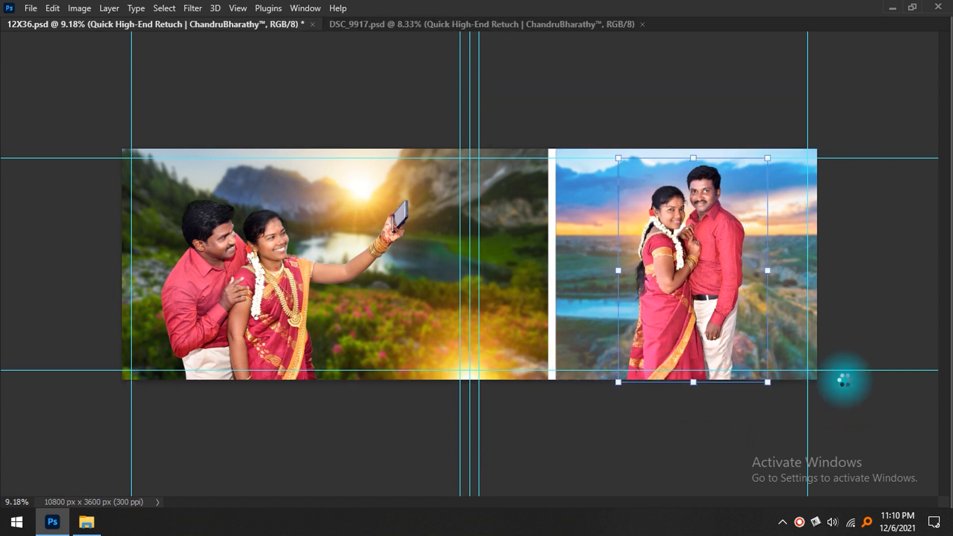
- Check both couple cutouts on the spread up close, and close DSC_9917.psd
{"action": "left_click", "coordinate": [904, 269]}
{"action": "scroll", "coordinate": [904, 270], "scroll_direction": "up", "scroll_amount": 12}
{"action": "left_click_drag", "start_coordinate": [810, 243], "coordinate": [691, 302]}
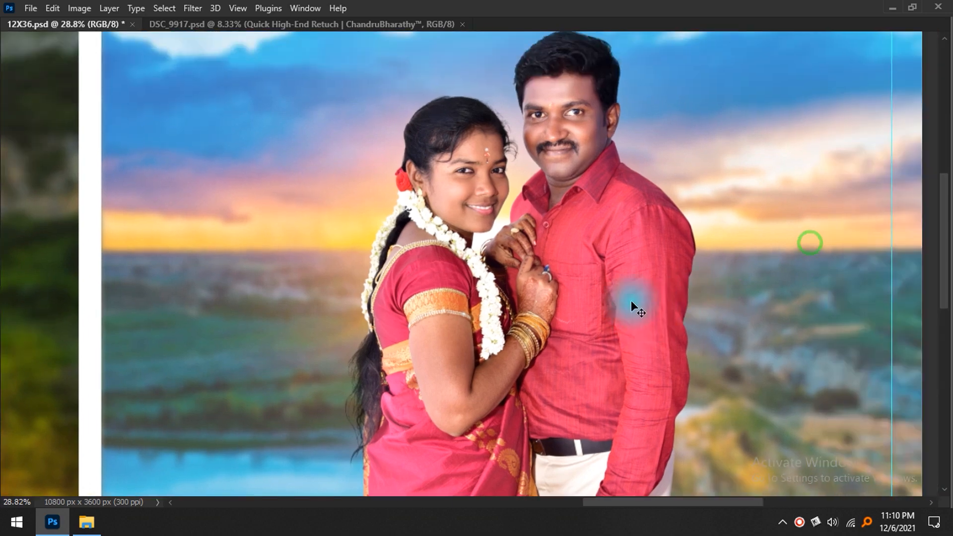
{"action": "scroll", "coordinate": [544, 248], "scroll_direction": "down", "scroll_amount": 6}
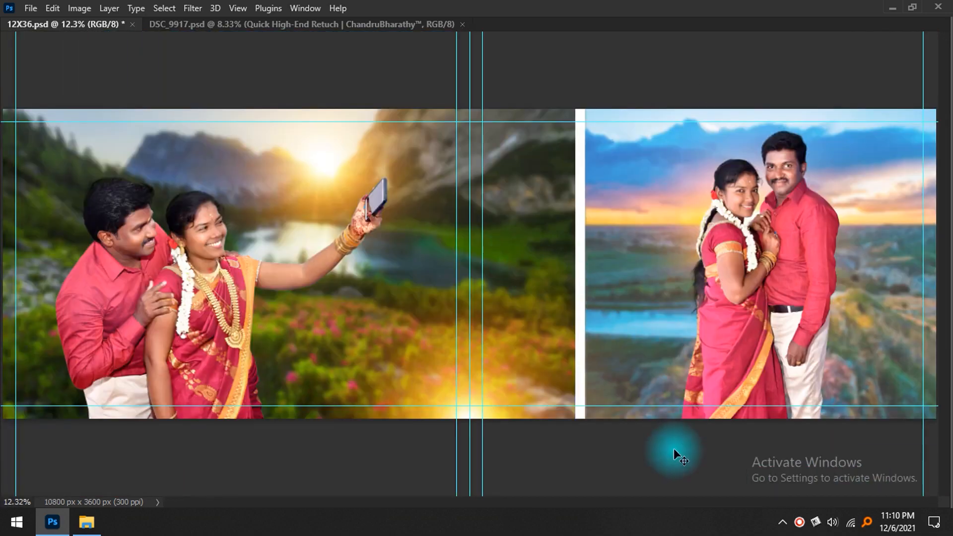
{"action": "left_click", "coordinate": [674, 449]}
{"action": "scroll", "coordinate": [674, 449], "scroll_direction": "down", "scroll_amount": 2}
{"action": "scroll", "coordinate": [445, 346], "scroll_direction": "up", "scroll_amount": 3}
{"action": "left_click_drag", "start_coordinate": [232, 301], "coordinate": [526, 293]}
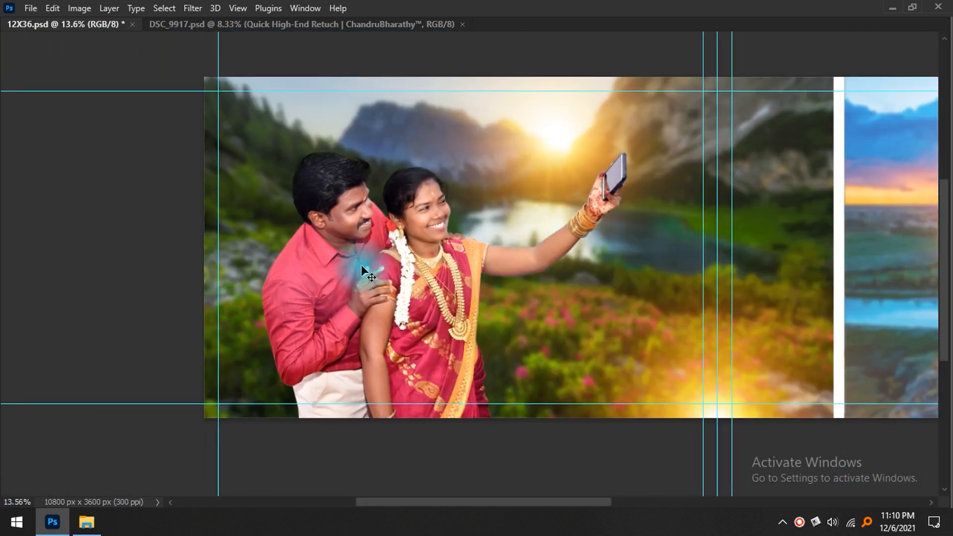
{"action": "scroll", "coordinate": [538, 246], "scroll_direction": "up", "scroll_amount": 4}
{"action": "left_click_drag", "start_coordinate": [537, 246], "coordinate": [502, 315]}
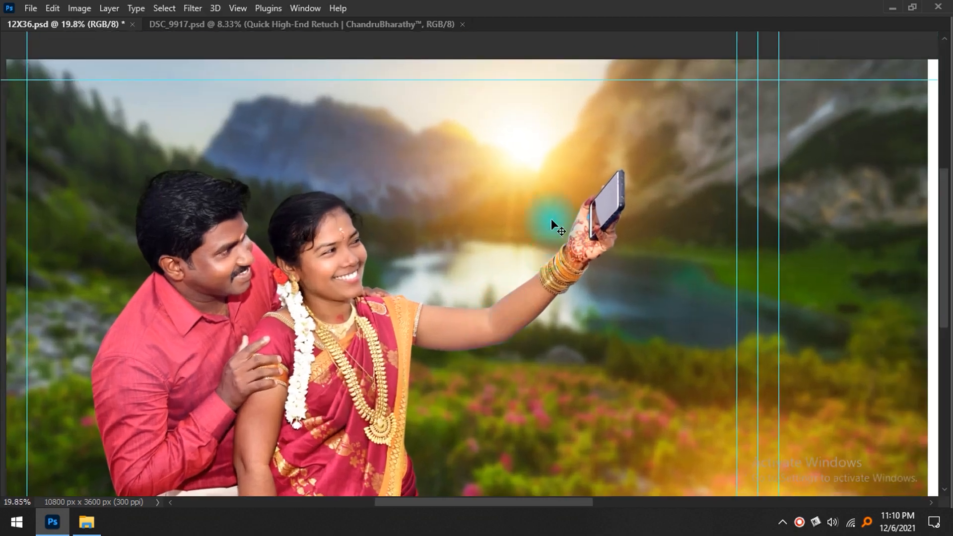
{"action": "key", "text": "ctrl+Tab"}
{"action": "key", "text": "ctrl+w"}
- Examine the selfie couple's cutout closely, especially the woman's hand and the phone she holds
{"action": "scroll", "coordinate": [538, 222], "scroll_direction": "up", "scroll_amount": 5}
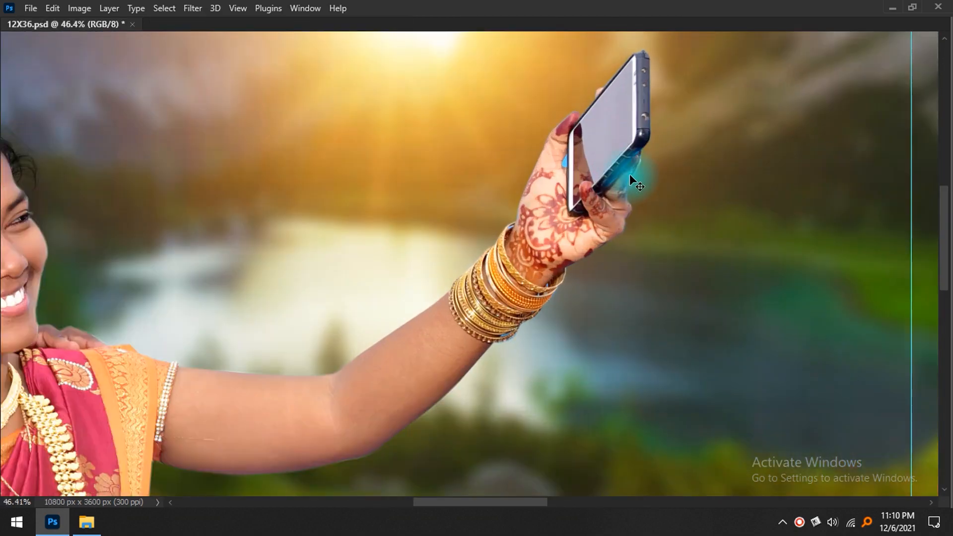
{"action": "scroll", "coordinate": [618, 139], "scroll_direction": "down", "scroll_amount": 4}
{"action": "left_click_drag", "start_coordinate": [489, 243], "coordinate": [650, 236]}
{"action": "scroll", "coordinate": [600, 199], "scroll_direction": "down", "scroll_amount": 3}
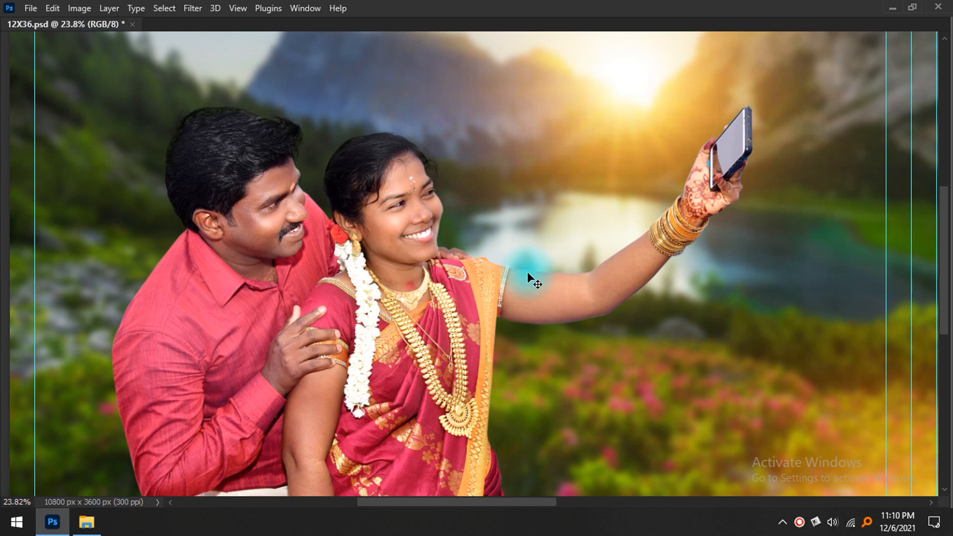
{"action": "scroll", "coordinate": [686, 137], "scroll_direction": "up", "scroll_amount": 5}
{"action": "scroll", "coordinate": [617, 269], "scroll_direction": "down", "scroll_amount": 5}
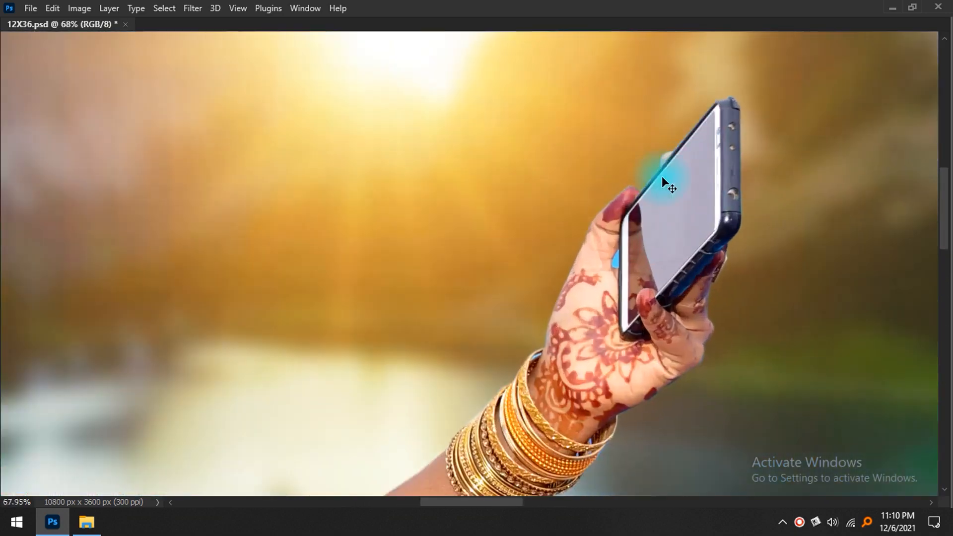
{"action": "scroll", "coordinate": [614, 266], "scroll_direction": "up", "scroll_amount": 3}
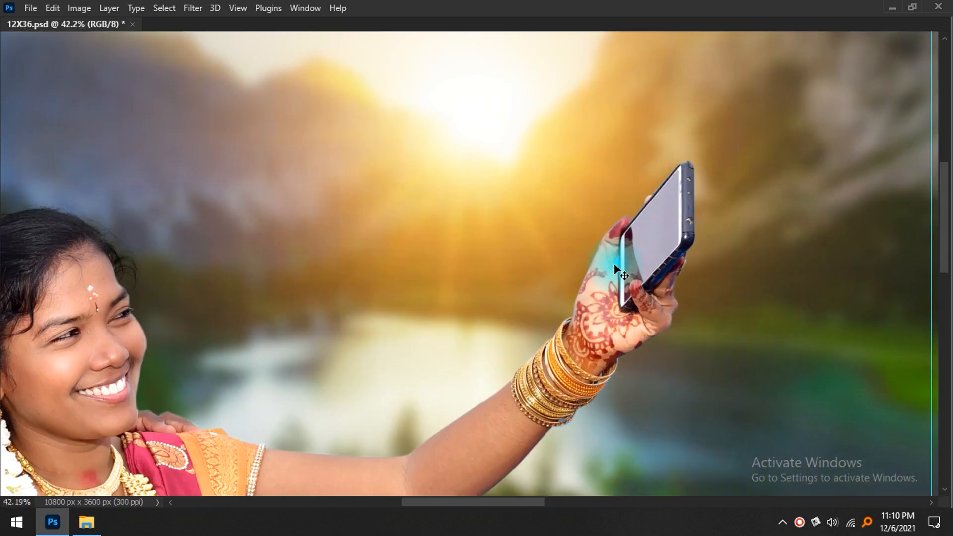
{"action": "scroll", "coordinate": [346, 347], "scroll_direction": "down", "scroll_amount": 3}
{"action": "scroll", "coordinate": [511, 234], "scroll_direction": "down", "scroll_amount": 2}
{"action": "scroll", "coordinate": [531, 266], "scroll_direction": "down", "scroll_amount": 1}
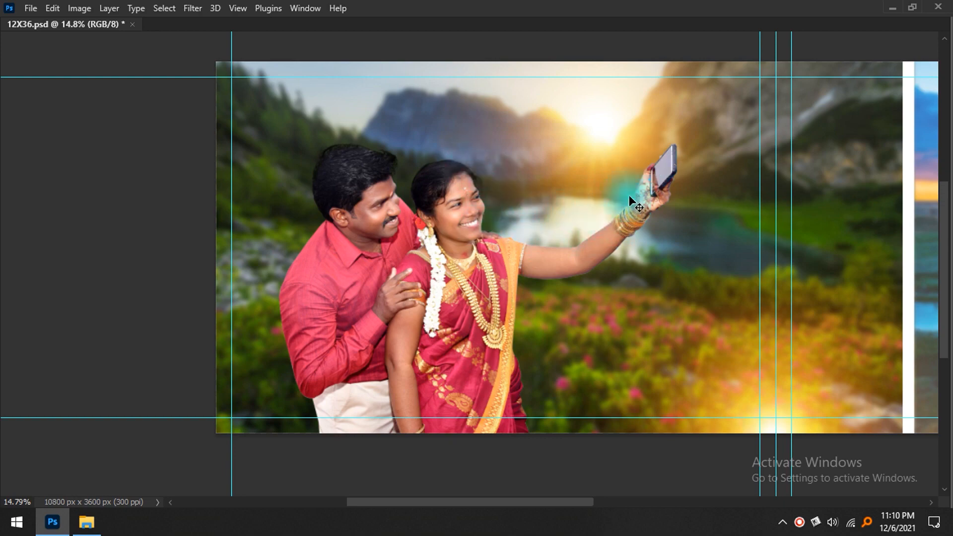
- Select the left part of the mountain scene including the couple with the Rectangular Marquee, copy it merged, and deselect
{"action": "key", "text": "Tab"}
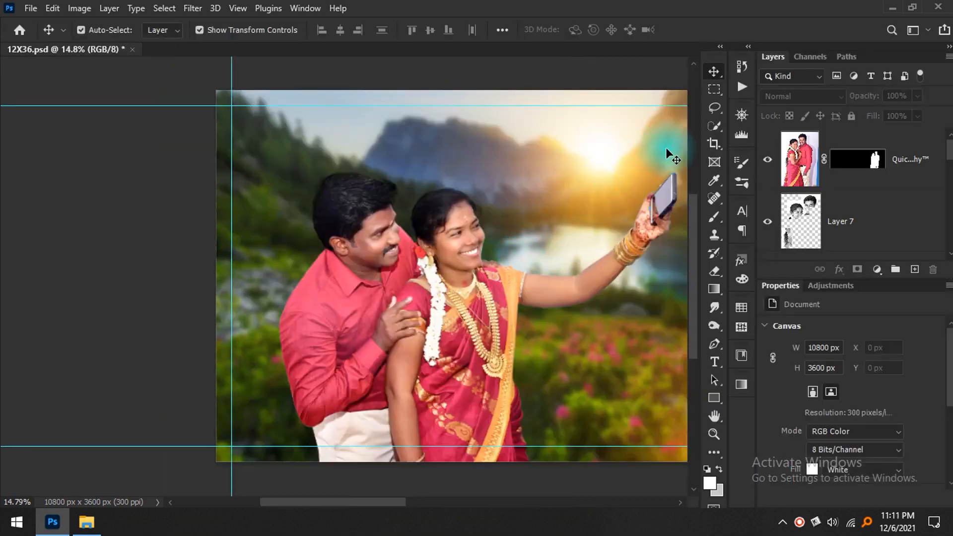
{"action": "left_click", "coordinate": [713, 93]}
{"action": "key", "text": "Tab"}
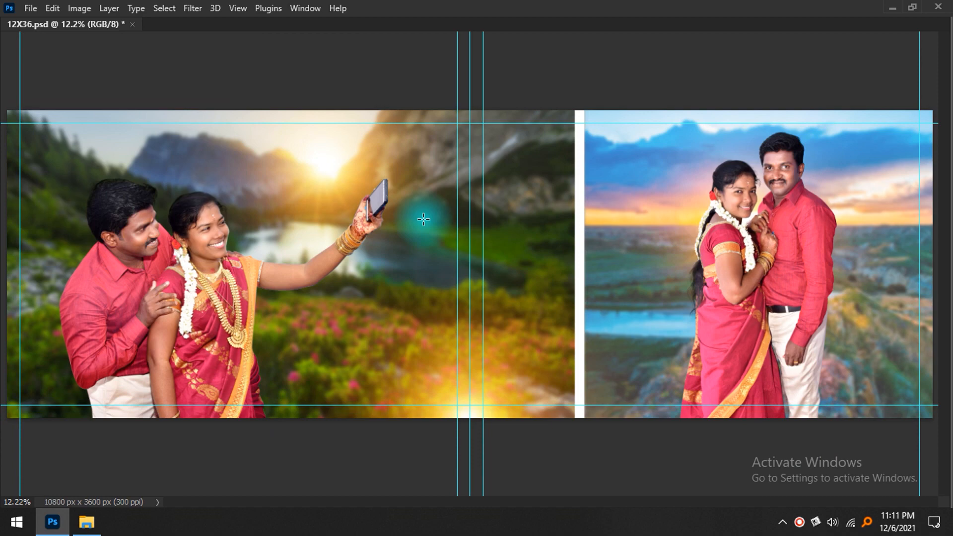
{"action": "scroll", "coordinate": [274, 215], "scroll_direction": "up", "scroll_amount": 1}
{"action": "left_click_drag", "start_coordinate": [62, 88], "coordinate": [535, 428]}
{"action": "key", "text": "Tab"}
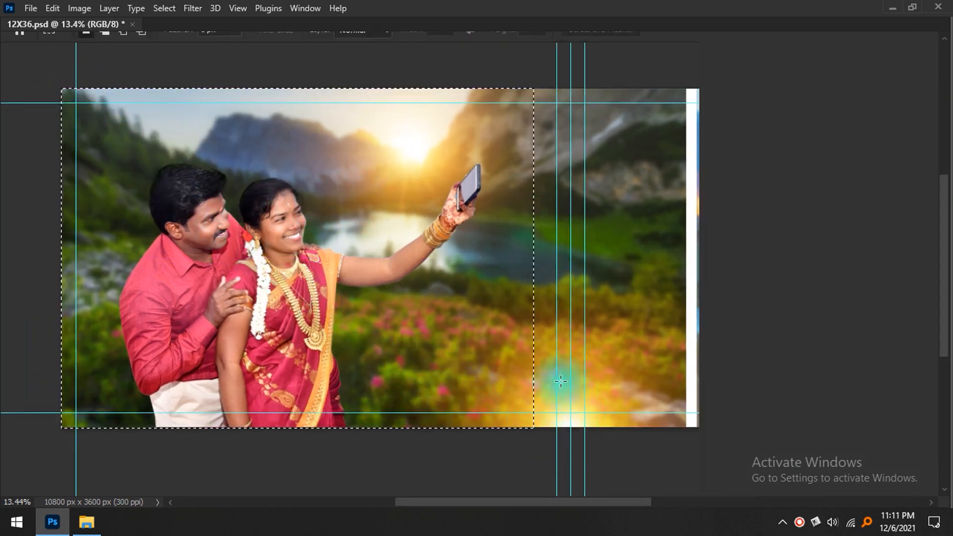
{"action": "scroll", "coordinate": [541, 356], "scroll_direction": "down", "scroll_amount": 1}
{"action": "key", "text": "ctrl+shift+c"}
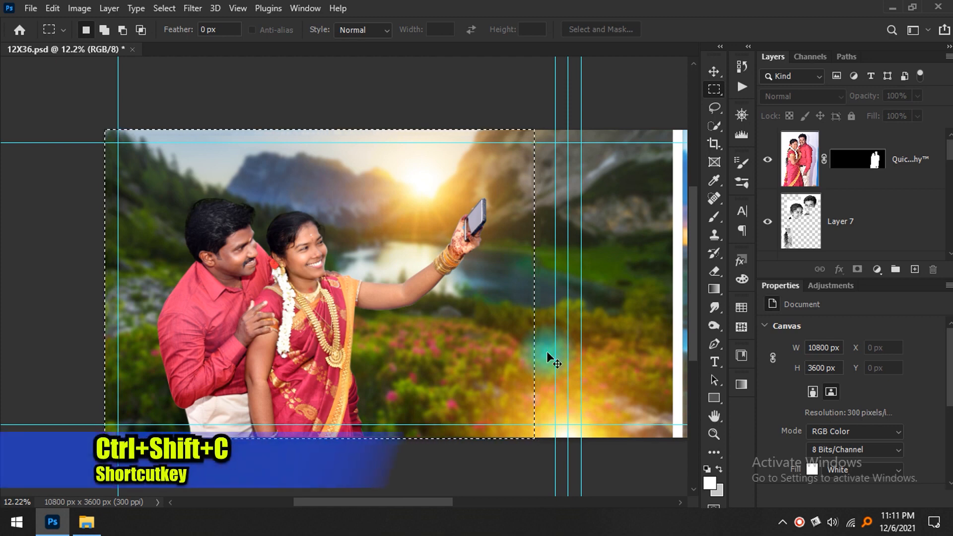
{"action": "key", "text": "ctrl+d"}
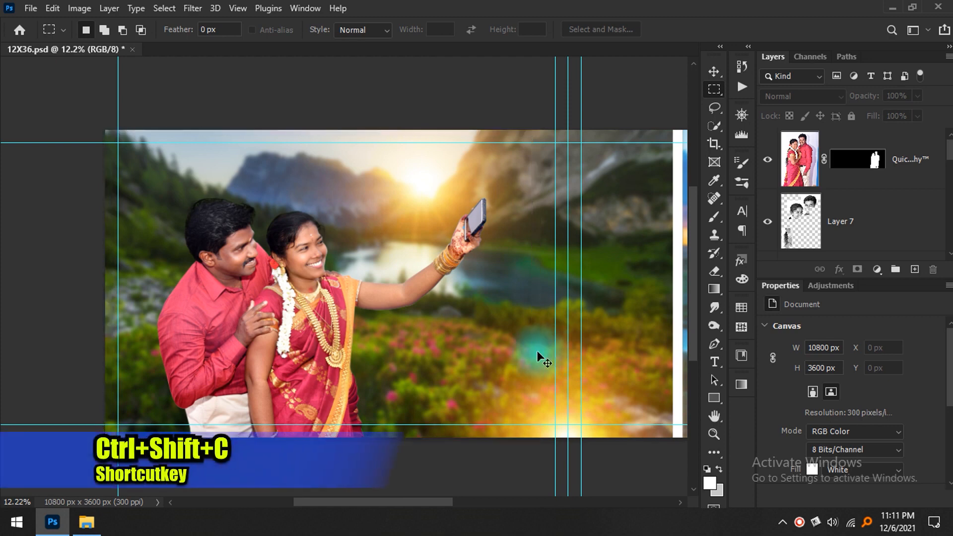
- Switch to the Move tool and select the standing couple's layer in the sunset scene
{"action": "key", "text": "v"}
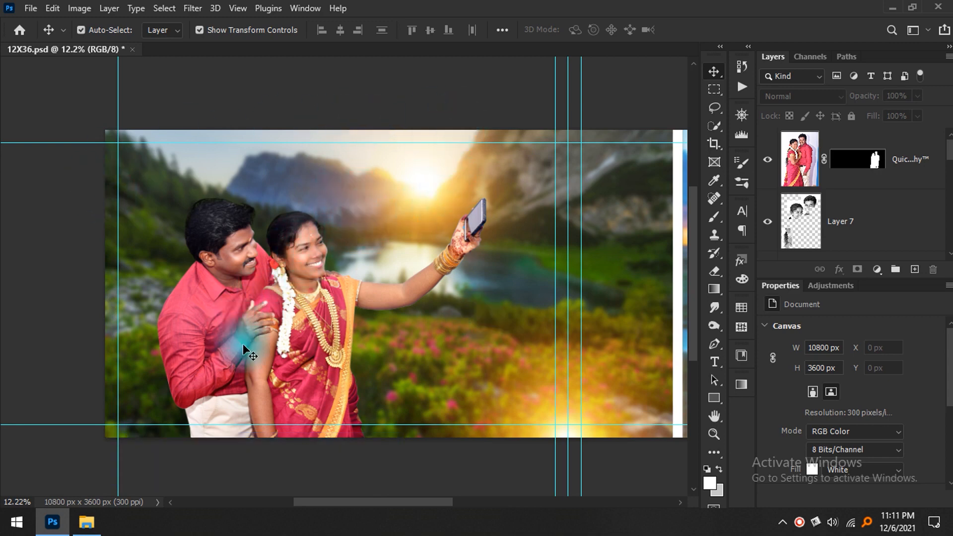
{"action": "key", "text": "ctrl+v"}
{"action": "left_click_drag", "start_coordinate": [258, 319], "coordinate": [463, 337]}
{"action": "key", "text": "Tab"}
{"action": "left_click_drag", "start_coordinate": [271, 323], "coordinate": [588, 316]}
{"action": "left_click_drag", "start_coordinate": [662, 261], "coordinate": [675, 277]}
- Start a Pen tool path at the phone screen's corner beside the fingertip and trace its upper slanted edge to the top corner
{"action": "scroll", "coordinate": [656, 236], "scroll_direction": "up", "scroll_amount": 7}
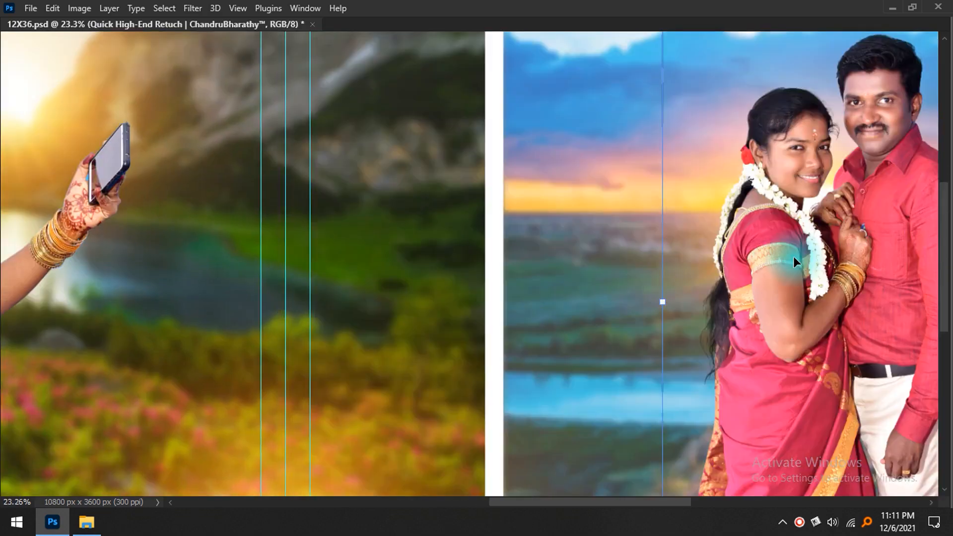
{"action": "scroll", "coordinate": [279, 248], "scroll_direction": "up", "scroll_amount": 5}
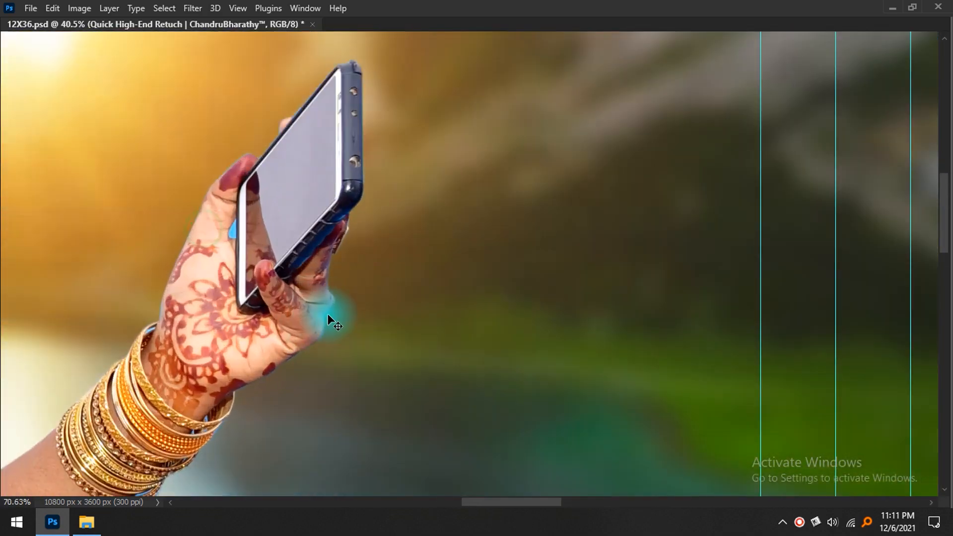
{"action": "left_click_drag", "start_coordinate": [262, 284], "coordinate": [394, 323]}
{"action": "scroll", "coordinate": [371, 290], "scroll_direction": "up", "scroll_amount": 3}
{"action": "scroll", "coordinate": [296, 160], "scroll_direction": "up", "scroll_amount": 3}
{"action": "left_click_drag", "start_coordinate": [397, 170], "coordinate": [380, 253]}
{"action": "key", "text": "Tab"}
{"action": "key", "text": "p"}
{"action": "key", "text": "Tab"}
{"action": "scroll", "coordinate": [346, 231], "scroll_direction": "down", "scroll_amount": 1}
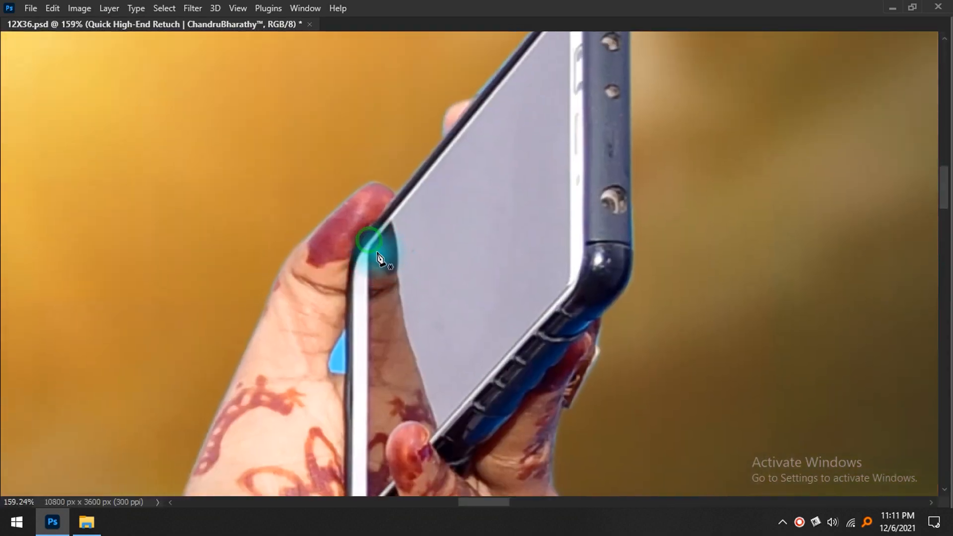
{"action": "left_click", "coordinate": [371, 245]}
{"action": "left_click_drag", "start_coordinate": [460, 90], "coordinate": [422, 184]}
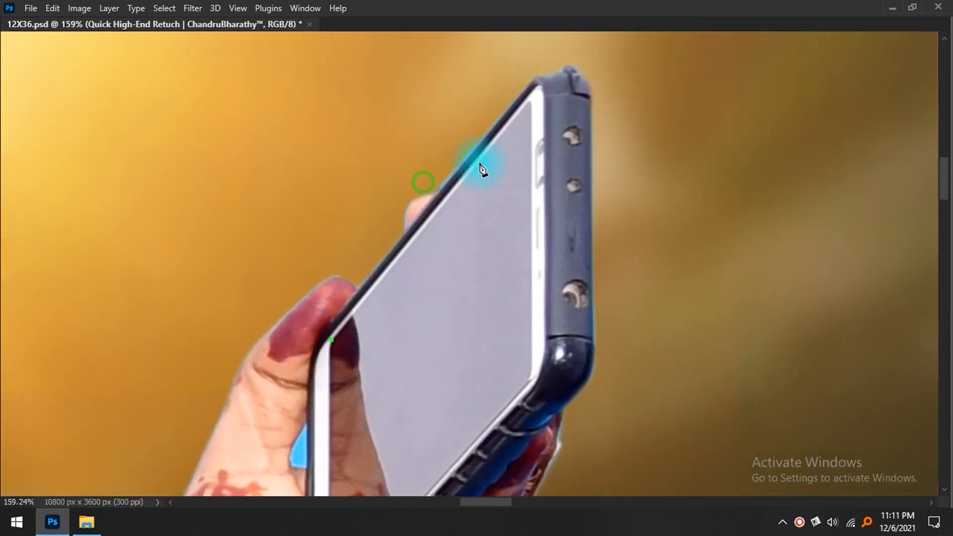
{"action": "left_click", "coordinate": [528, 102]}
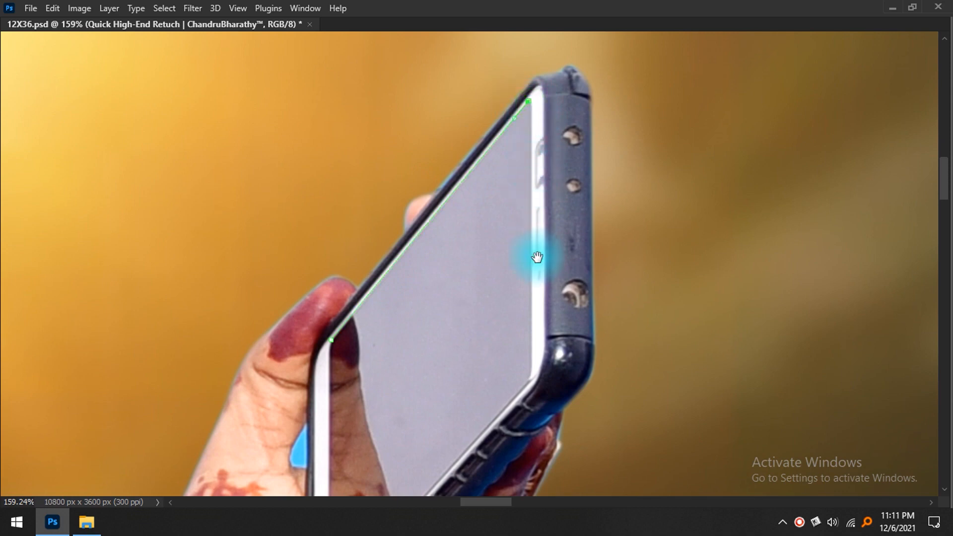
{"action": "left_click_drag", "start_coordinate": [537, 257], "coordinate": [539, 203]}
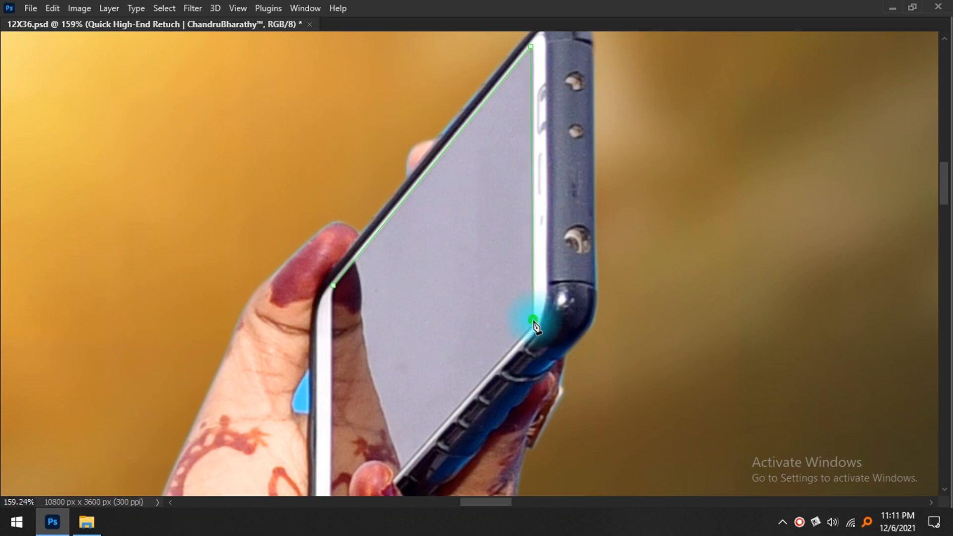
- Refine the path's anchor at the phone screen's top corner and extend the path down the vertical edge to the next corner
{"action": "scroll", "coordinate": [534, 84], "scroll_direction": "up", "scroll_amount": 5}
{"action": "left_click_drag", "start_coordinate": [527, 143], "coordinate": [538, 202]}
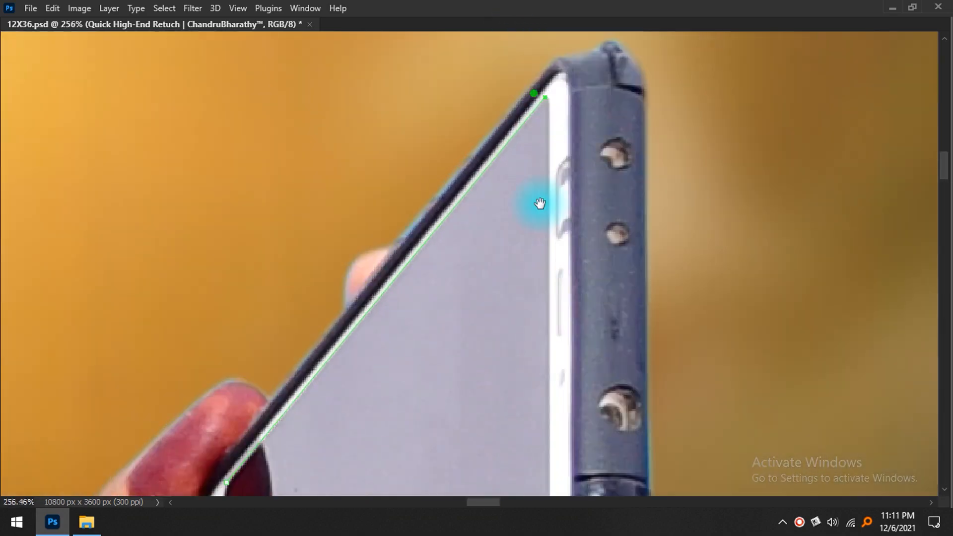
{"action": "left_click_drag", "start_coordinate": [533, 93], "coordinate": [533, 173]}
{"action": "scroll", "coordinate": [533, 189], "scroll_direction": "up", "scroll_amount": 1}
{"action": "scroll", "coordinate": [532, 192], "scroll_direction": "up", "scroll_amount": 1}
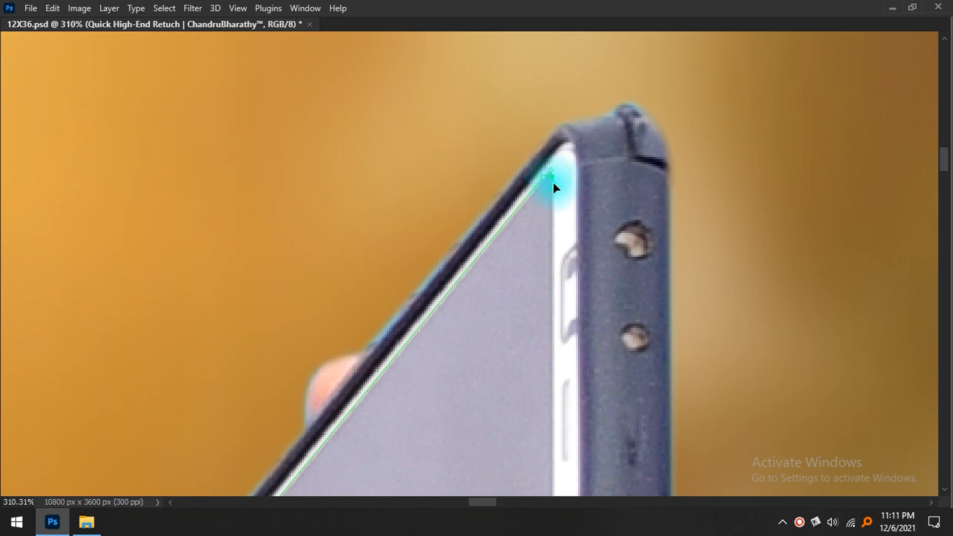
{"action": "scroll", "coordinate": [536, 251], "scroll_direction": "down", "scroll_amount": 5}
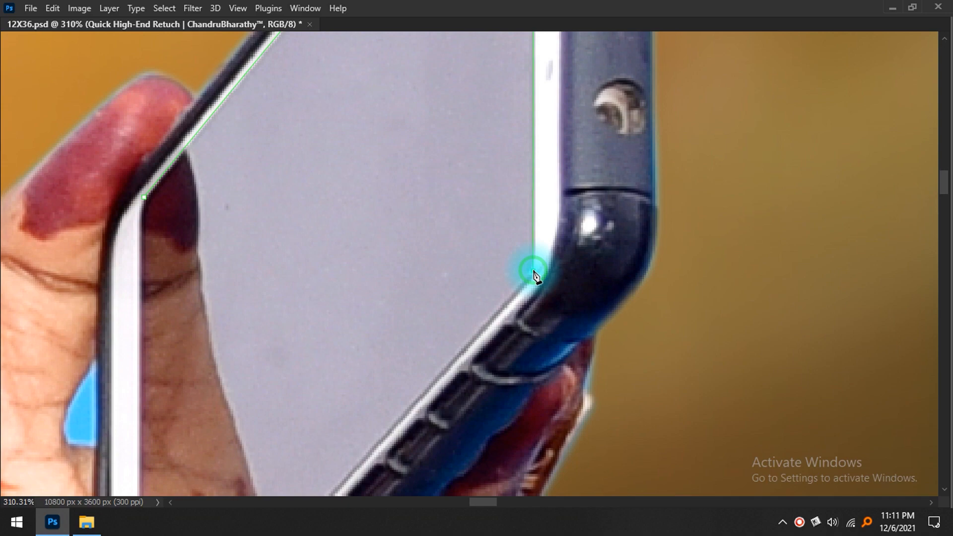
- Extend the path along the phone screen's lower slanted edge and curve it around the fingertip overlapping the screen
{"action": "left_click_drag", "start_coordinate": [453, 362], "coordinate": [497, 327]}
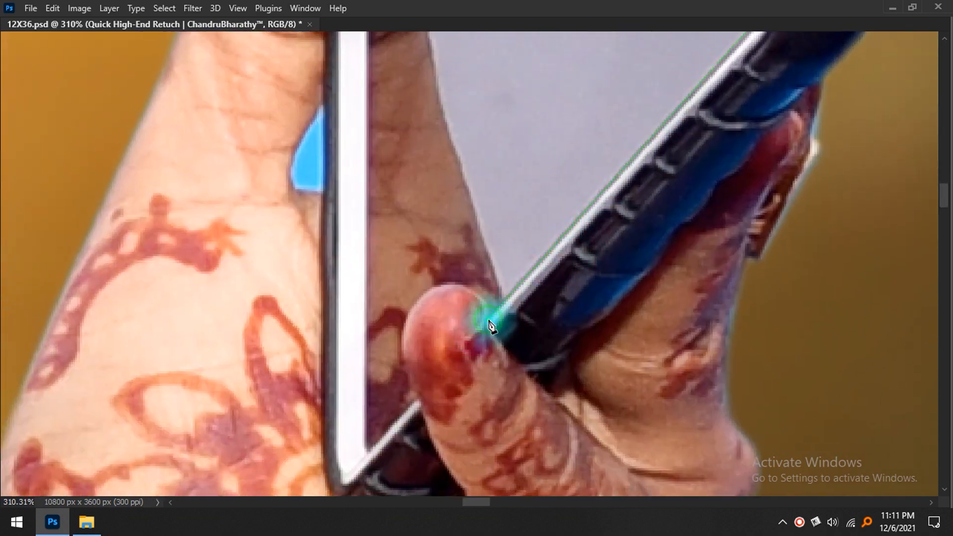
{"action": "left_click", "coordinate": [489, 319]}
{"action": "left_click_drag", "start_coordinate": [469, 291], "coordinate": [446, 285]}
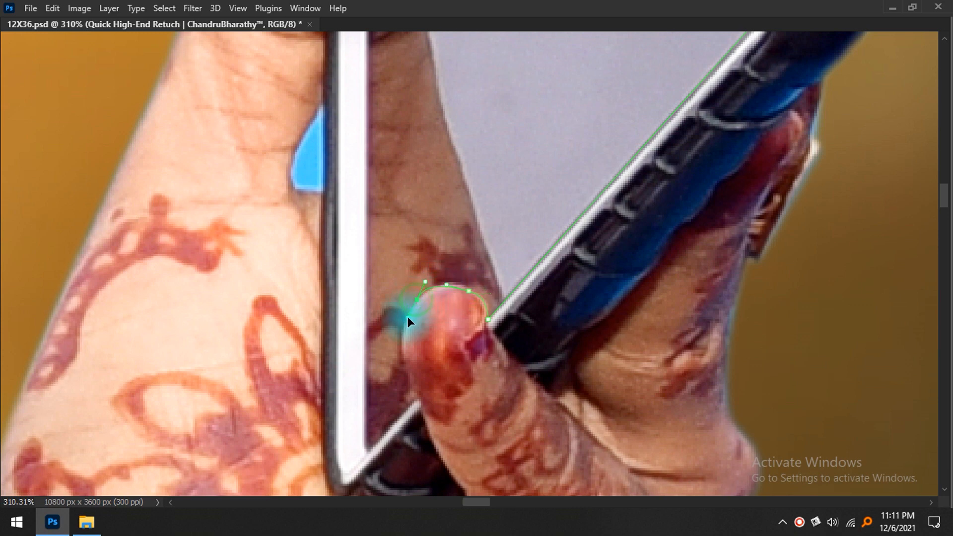
{"action": "left_click_drag", "start_coordinate": [407, 317], "coordinate": [407, 317]}
{"action": "left_click_drag", "start_coordinate": [404, 364], "coordinate": [413, 382]}
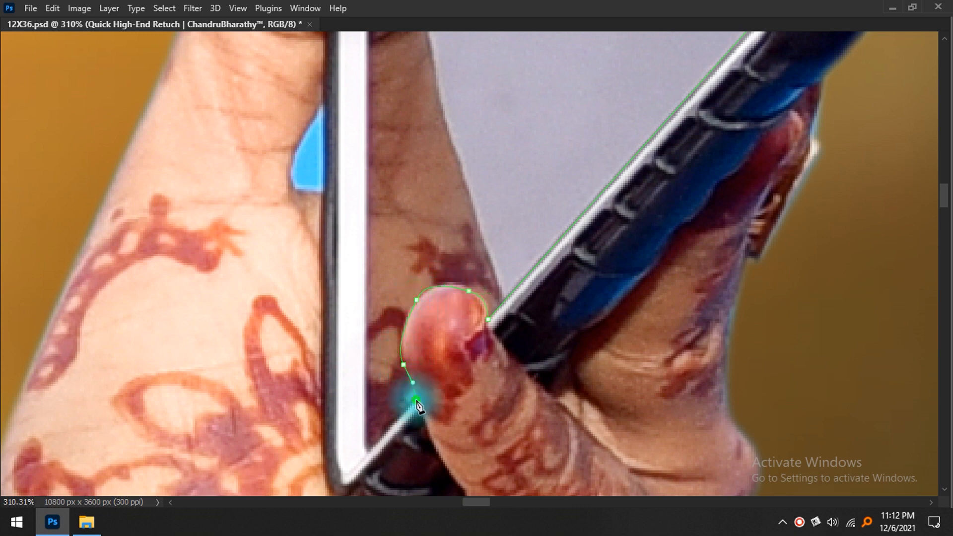
- Continue the path to the screen's lowest corner and up its long vertical edge, closing it at the starting anchor
{"action": "left_click_drag", "start_coordinate": [374, 457], "coordinate": [408, 389]}
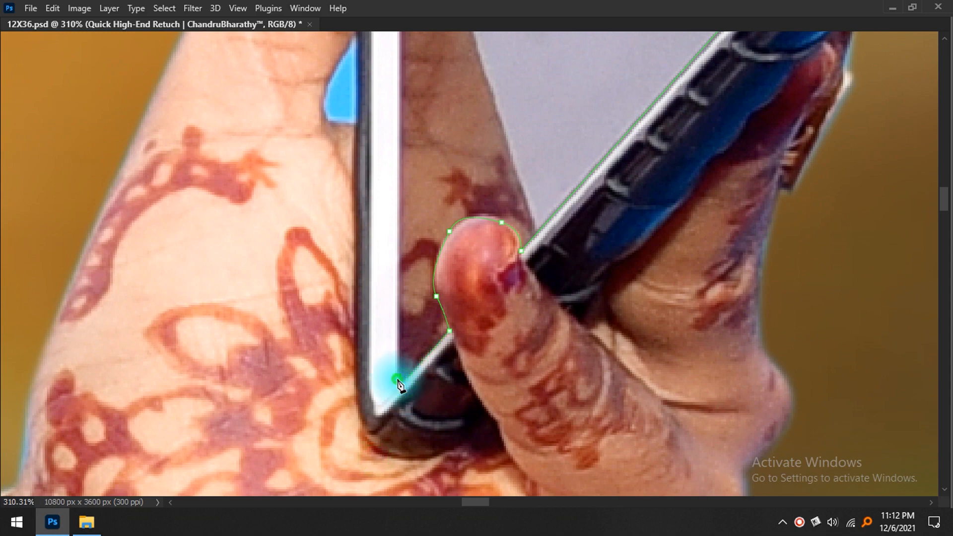
{"action": "scroll", "coordinate": [403, 357], "scroll_direction": "up", "scroll_amount": 5}
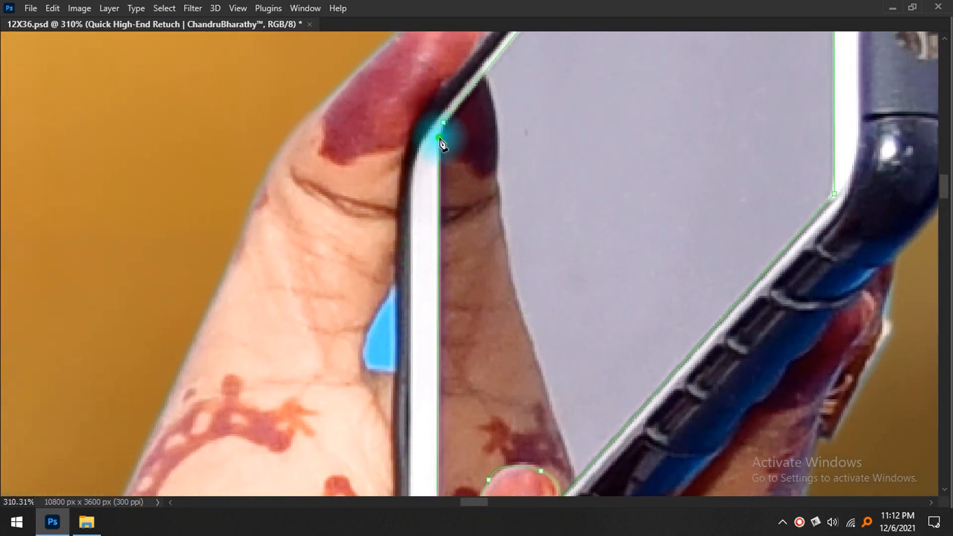
{"action": "left_click", "coordinate": [439, 138]}
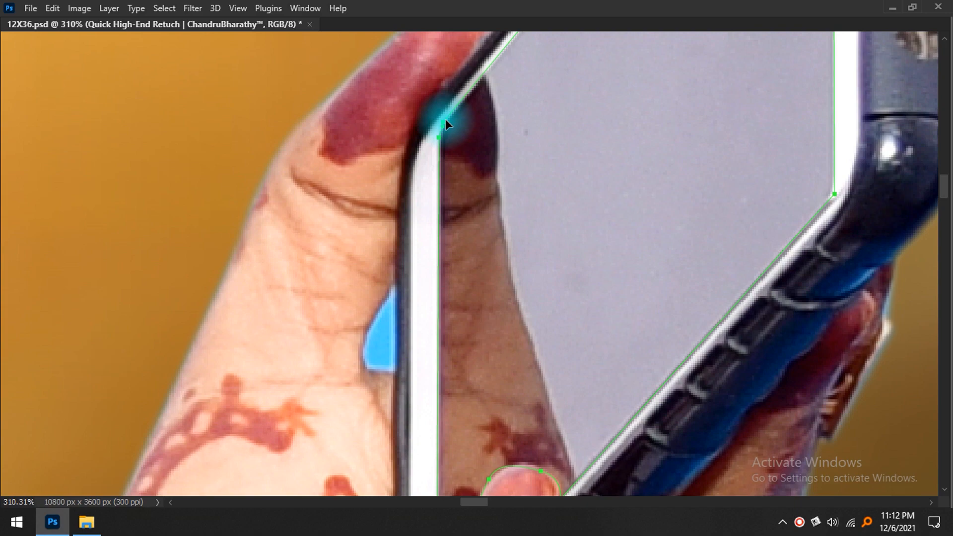
{"action": "scroll", "coordinate": [448, 121], "scroll_direction": "down", "scroll_amount": 5}
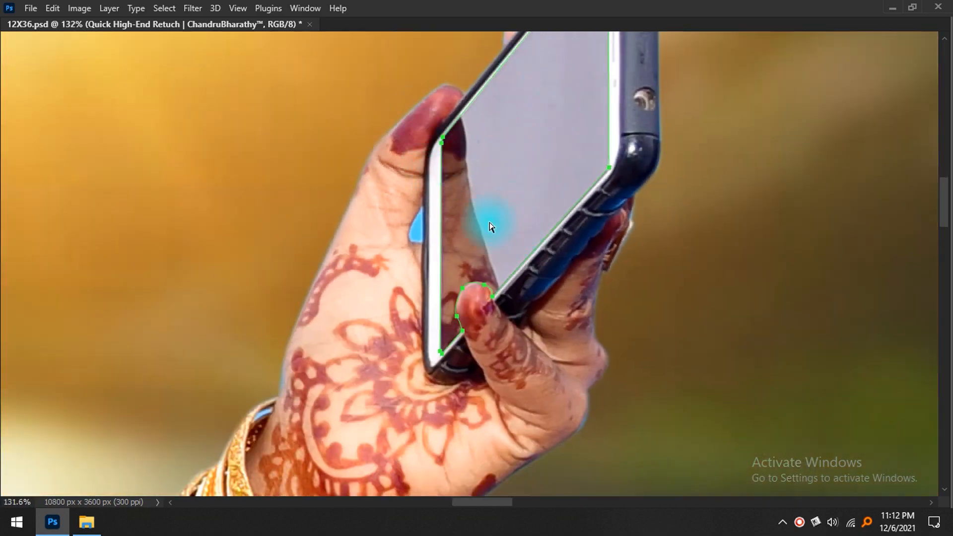
- Turn the closed phone screen path into a selection and feather it by 1 pixel
{"action": "key", "text": "ctrl+Return"}
{"action": "scroll", "coordinate": [591, 251], "scroll_direction": "down", "scroll_amount": 2}
{"action": "key", "text": "shift+F6"}
{"action": "type", "text": "1"}
{"action": "key", "text": "Return"}
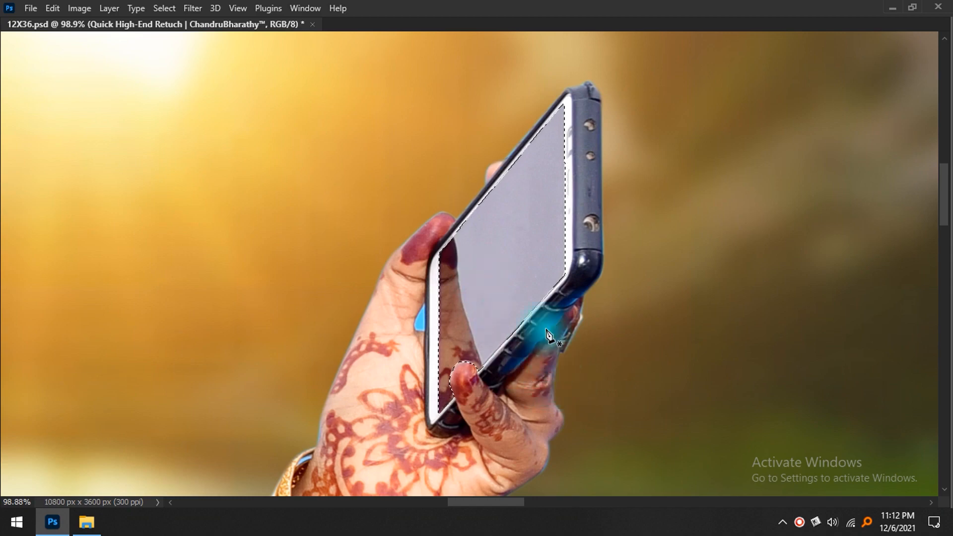
{"action": "scroll", "coordinate": [502, 322], "scroll_direction": "down", "scroll_amount": 4}
{"action": "scroll", "coordinate": [504, 329], "scroll_direction": "down", "scroll_amount": 5}
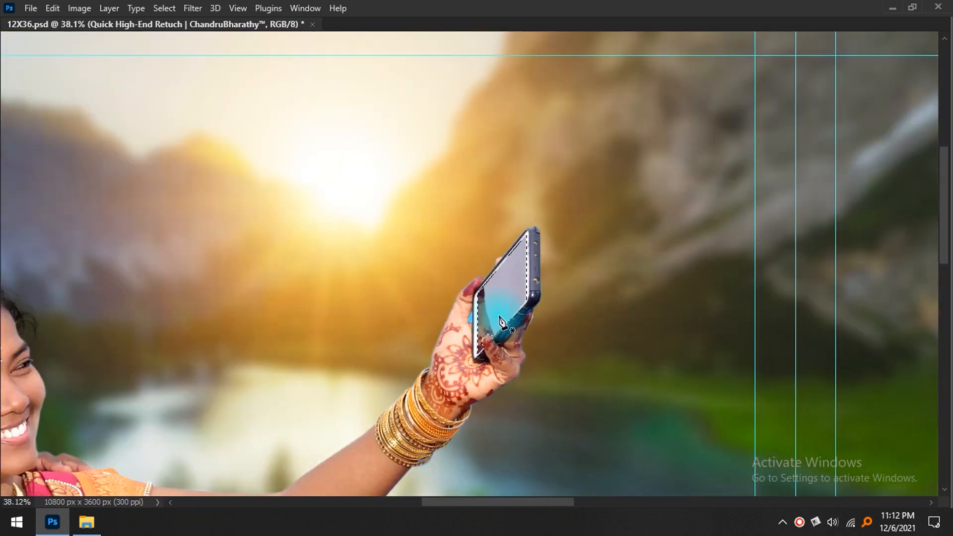
{"action": "scroll", "coordinate": [153, 384], "scroll_direction": "down", "scroll_amount": 2}
{"action": "left_click_drag", "start_coordinate": [226, 336], "coordinate": [382, 222]}
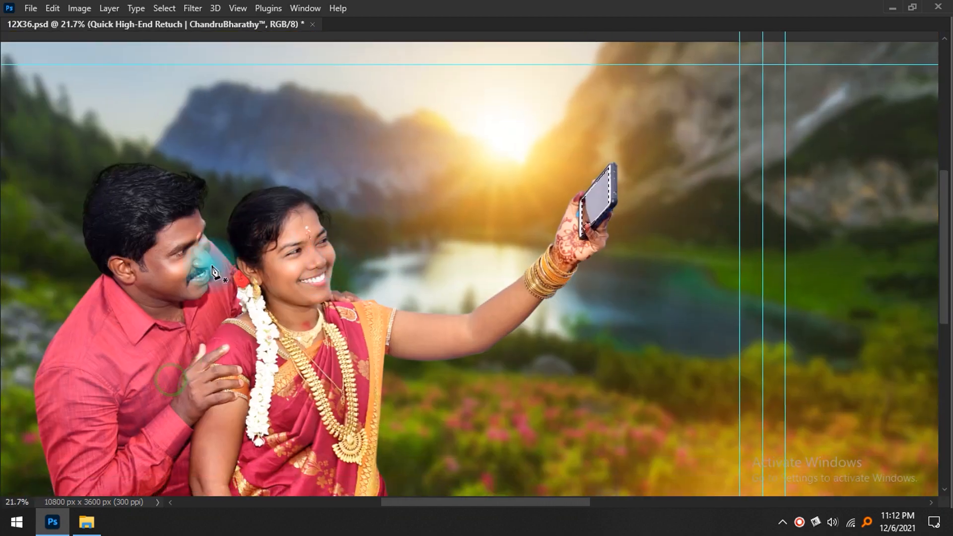
{"action": "scroll", "coordinate": [591, 183], "scroll_direction": "up", "scroll_amount": 4}
{"action": "scroll", "coordinate": [591, 187], "scroll_direction": "up", "scroll_amount": 4}
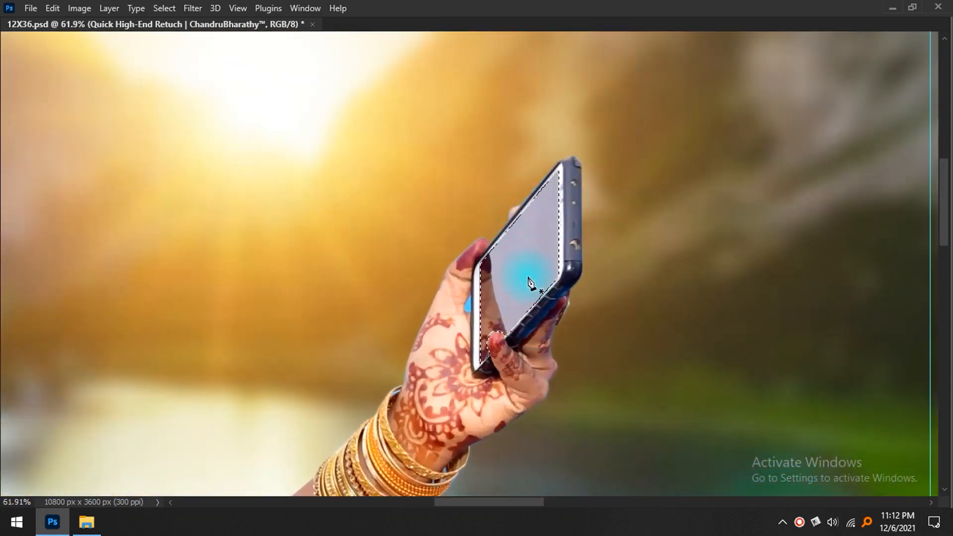
{"action": "key", "text": "ctrl+j"}
{"action": "key", "text": "Return"}
{"action": "right_click", "coordinate": [522, 248]}
{"action": "left_click", "coordinate": [548, 266]}
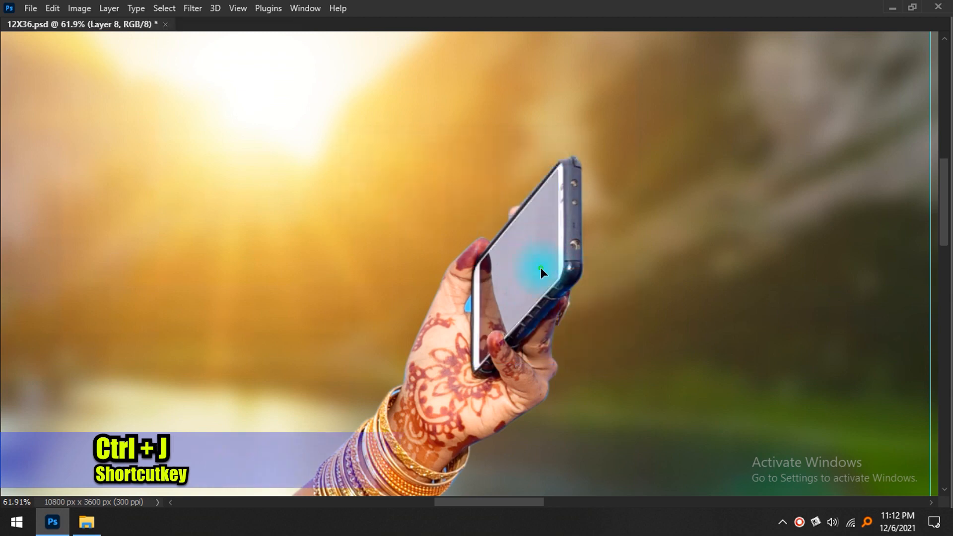
{"action": "left_click_drag", "start_coordinate": [541, 266], "coordinate": [458, 221]}
{"action": "key", "text": "ctrl+z"}
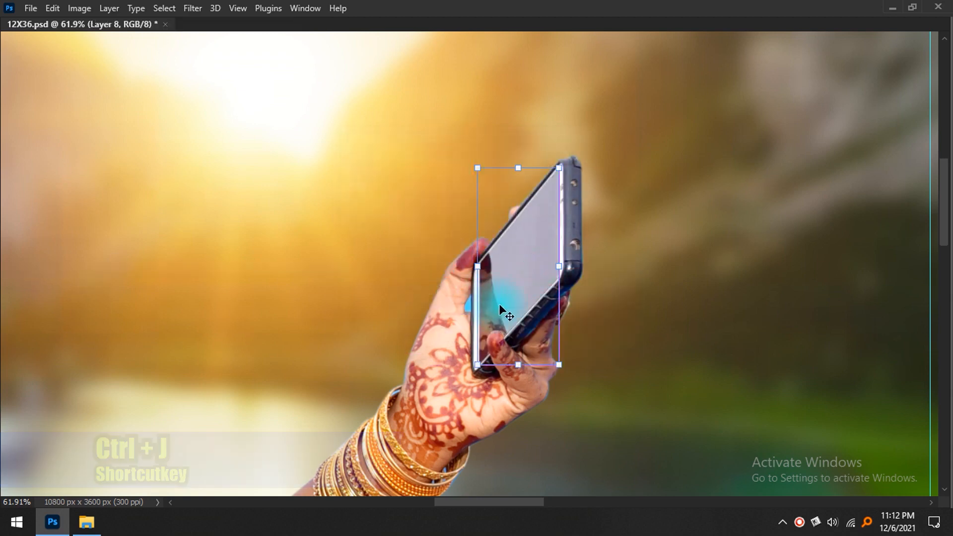
{"action": "scroll", "coordinate": [499, 304], "scroll_direction": "down", "scroll_amount": 2}
{"action": "mouse_move", "coordinate": [515, 268]}
{"action": "left_mouse_down"}
{"action": "mouse_move", "coordinate": [522, 281]}
{"action": "mouse_move", "coordinate": [510, 269]}
{"action": "left_mouse_up"}
{"action": "key", "text": "ctrl+z"}
{"action": "key", "text": "ctrl+z"}
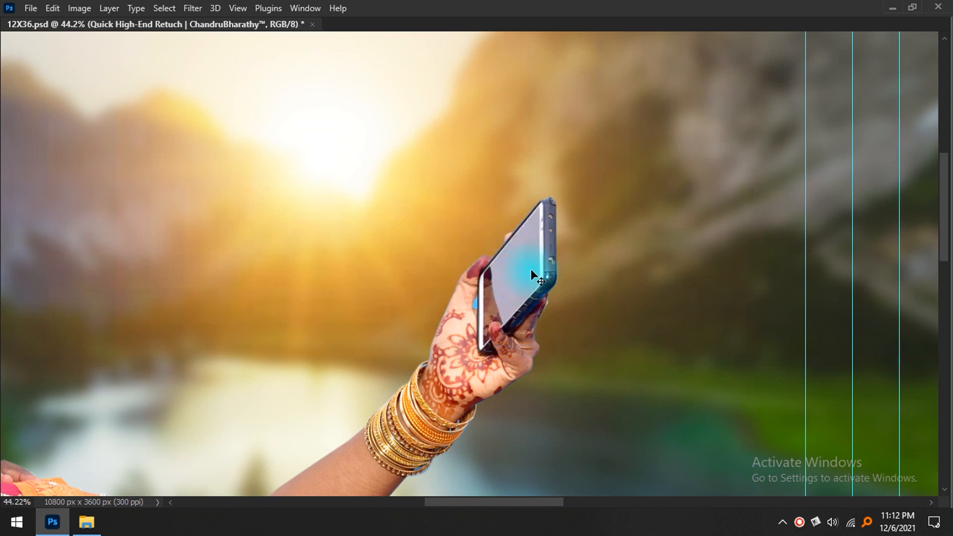
{"action": "key", "text": "ctrl+j"}
{"action": "key", "text": "Return"}
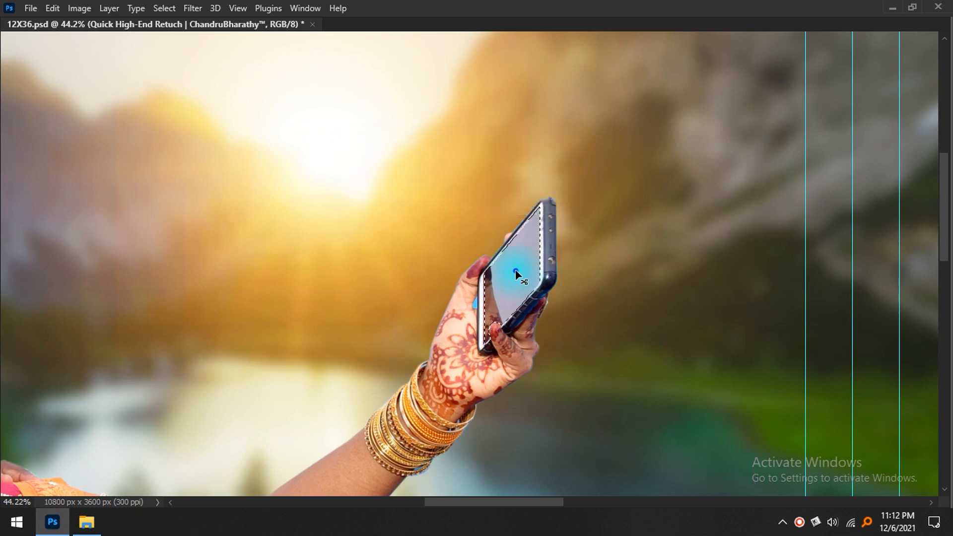
- Select Layer 6 under the hand holding the phone and copy the selected screen area to a new layer
{"action": "left_click_drag", "start_coordinate": [539, 284], "coordinate": [520, 269]}
{"action": "key", "text": "Return"}
{"action": "left_click_drag", "start_coordinate": [444, 338], "coordinate": [459, 350]}
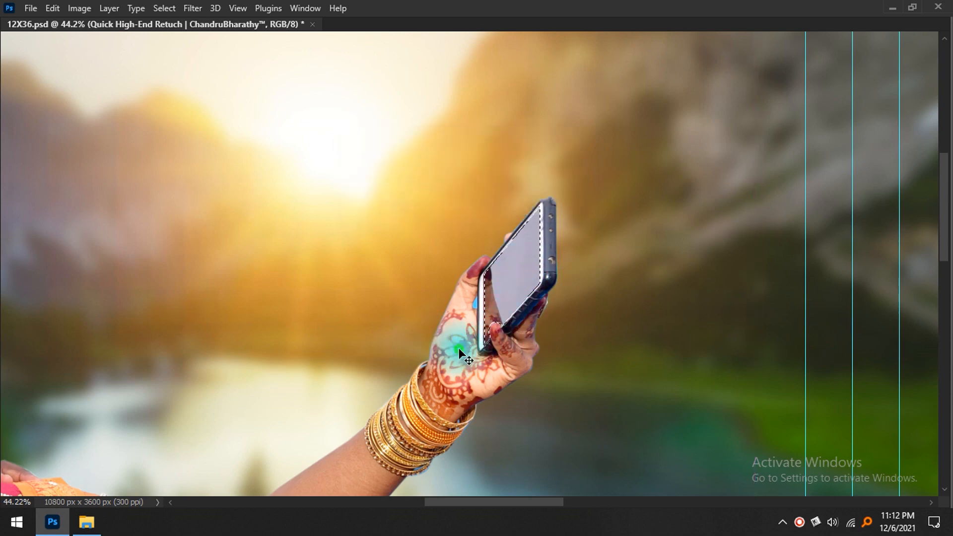
{"action": "right_click", "coordinate": [464, 350]}
{"action": "left_click", "coordinate": [469, 361]}
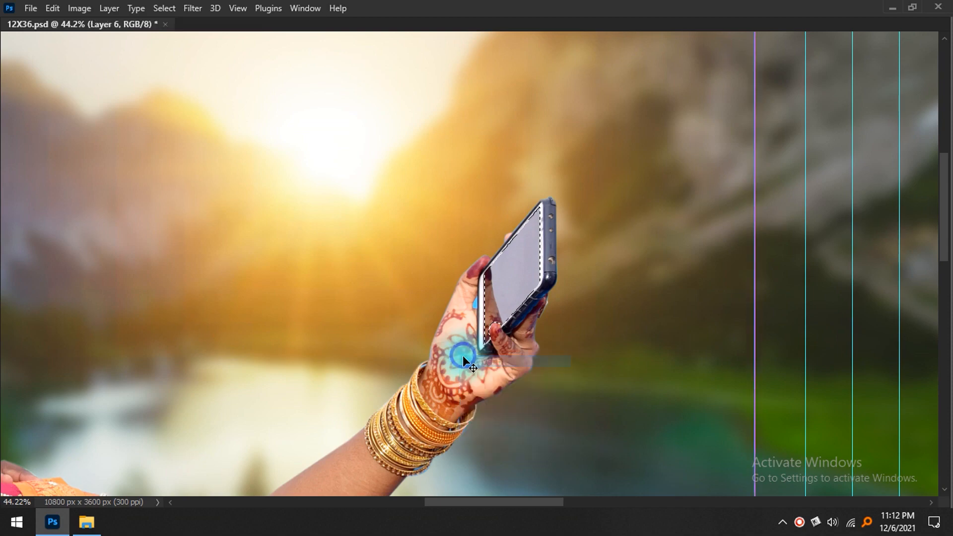
{"action": "key", "text": "ctrl+j"}
- Paste the copied selfie scene, move it over the phone, and clip it to the phone screen layer
{"action": "key", "text": "ctrl+t"}
{"action": "scroll", "coordinate": [468, 360], "scroll_direction": "down", "scroll_amount": 3}
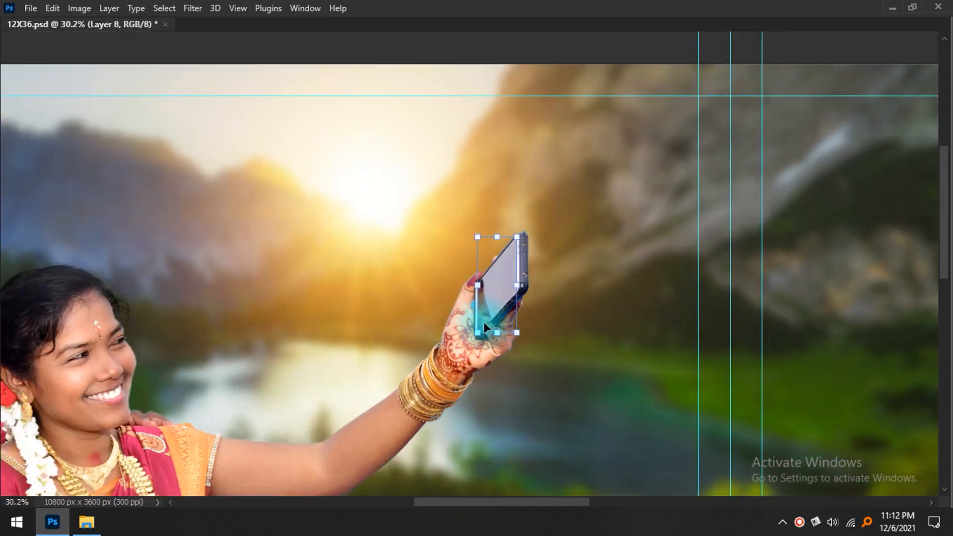
{"action": "left_click_drag", "start_coordinate": [511, 289], "coordinate": [525, 333]}
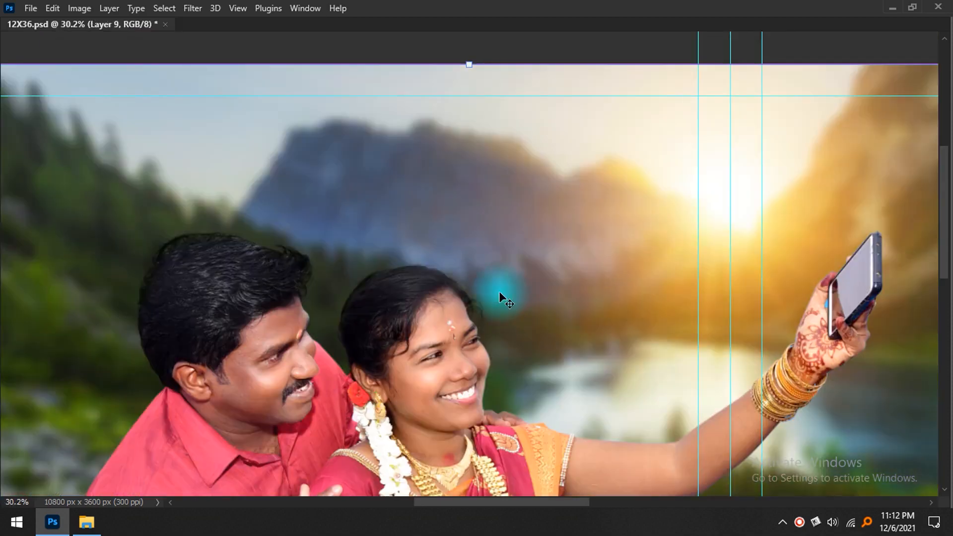
{"action": "scroll", "coordinate": [460, 340], "scroll_direction": "down", "scroll_amount": 3}
{"action": "left_click_drag", "start_coordinate": [461, 340], "coordinate": [498, 302]}
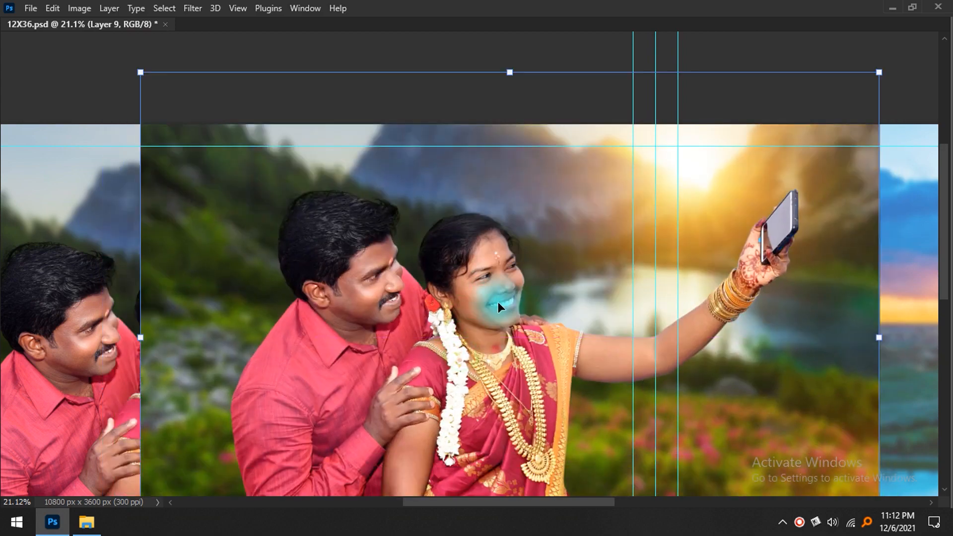
{"action": "key", "text": "ctrl+alt+g"}
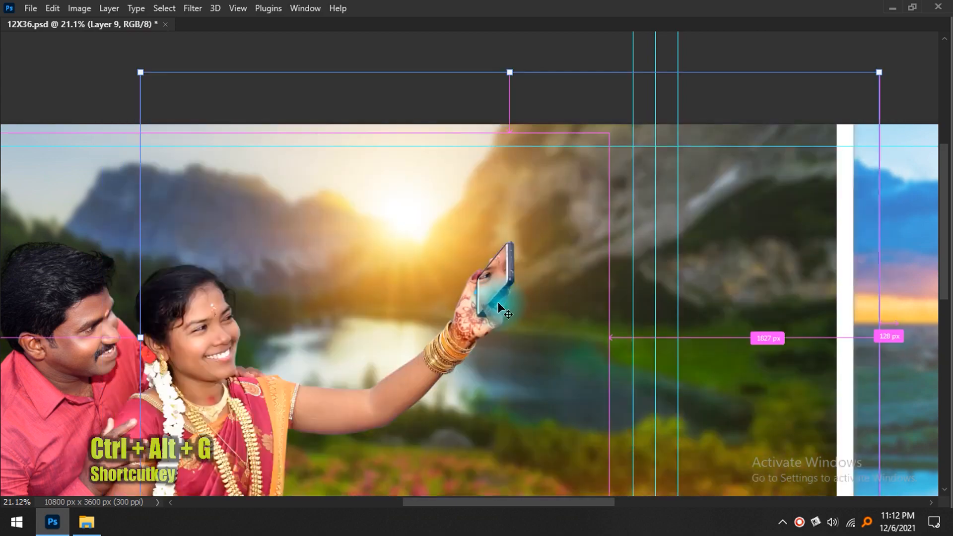
- Scale the clipped selfie scene down to a little wider than the phone and position it over the phone's screen
{"action": "left_click_drag", "start_coordinate": [879, 73], "coordinate": [566, 293]}
{"action": "left_click_drag", "start_coordinate": [494, 325], "coordinate": [503, 276]}
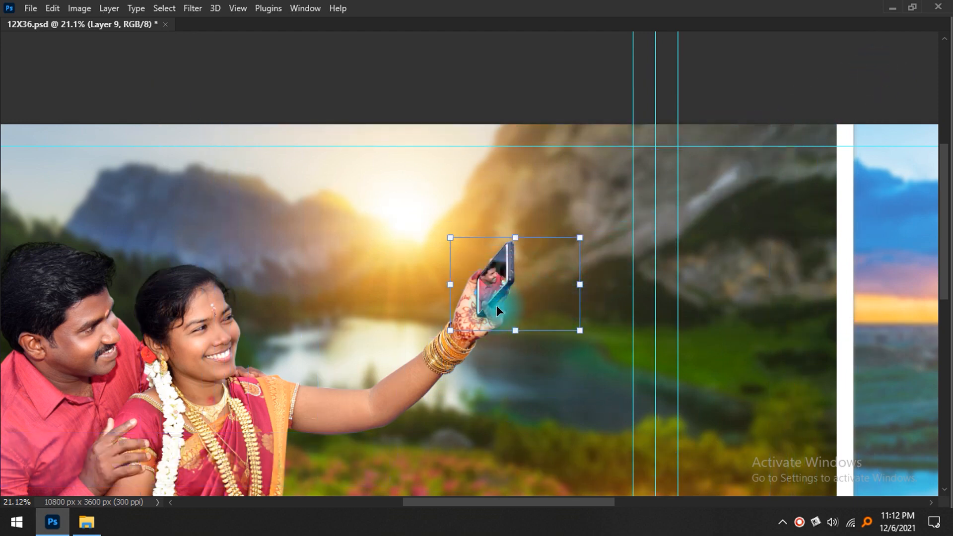
{"action": "scroll", "coordinate": [496, 305], "scroll_direction": "up", "scroll_amount": 2}
{"action": "left_click_drag", "start_coordinate": [622, 346], "coordinate": [535, 299]}
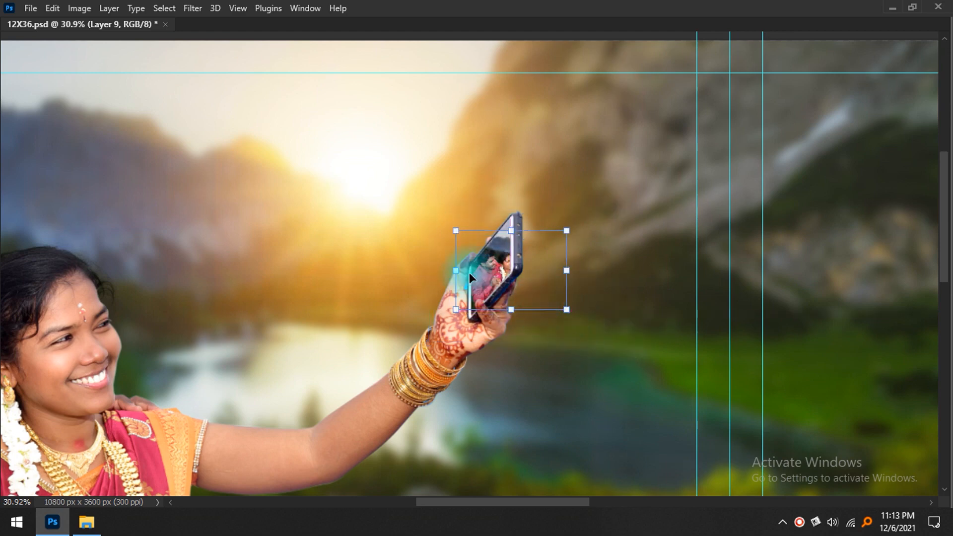
{"action": "scroll", "coordinate": [487, 279], "scroll_direction": "up", "scroll_amount": 3}
{"action": "scroll", "coordinate": [597, 329], "scroll_direction": "up", "scroll_amount": 2}
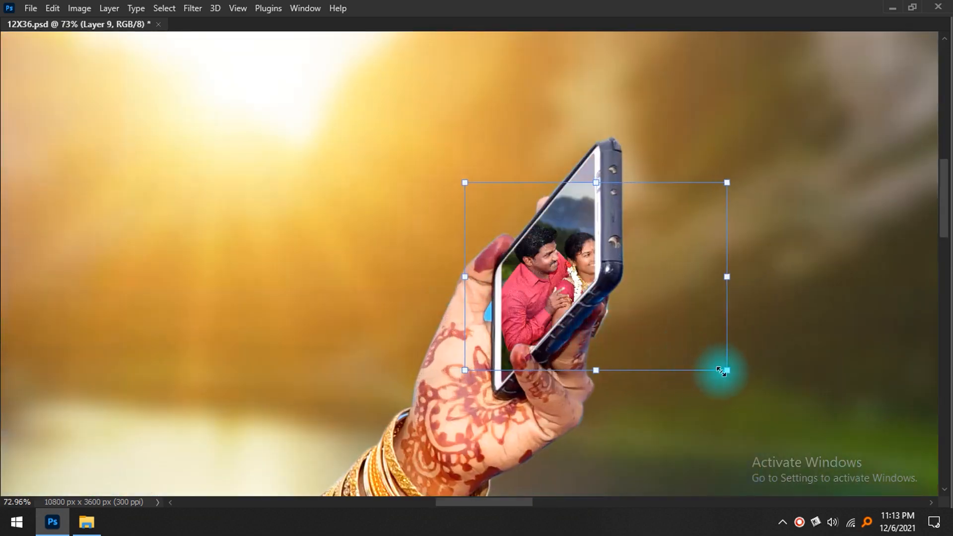
- Shrink the clipped scene to about 449 × 324 px and rotate it counterclockwise to follow the phone's slant
{"action": "left_click_drag", "start_coordinate": [725, 371], "coordinate": [715, 357]}
{"action": "left_click_drag", "start_coordinate": [755, 302], "coordinate": [727, 263]}
{"action": "left_click_drag", "start_coordinate": [736, 327], "coordinate": [708, 319]}
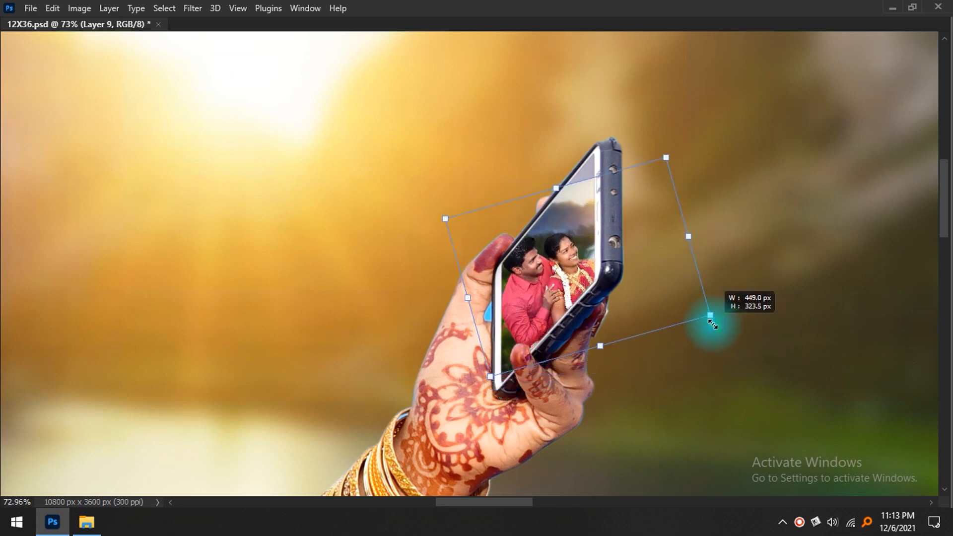
{"action": "left_click_drag", "start_coordinate": [734, 283], "coordinate": [726, 272]}
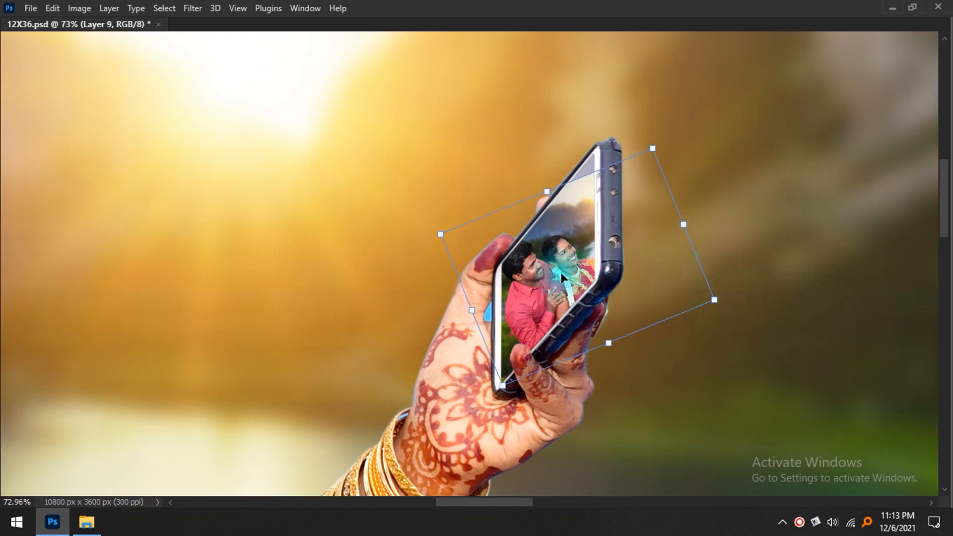
- Flip the clipped scene horizontally, then rotate and reposition it so the couple sits upright within the phone screen
{"action": "scroll", "coordinate": [560, 272], "scroll_direction": "down", "scroll_amount": 5}
{"action": "left_click_drag", "start_coordinate": [229, 341], "coordinate": [372, 287]}
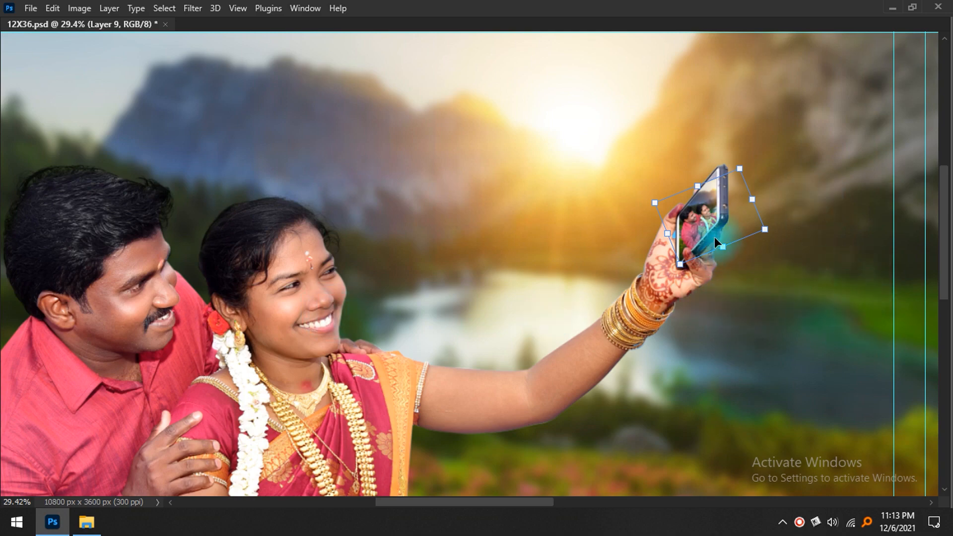
{"action": "scroll", "coordinate": [714, 229], "scroll_direction": "up", "scroll_amount": 2}
{"action": "left_click_drag", "start_coordinate": [731, 238], "coordinate": [623, 347]}
{"action": "right_click", "coordinate": [612, 319]}
{"action": "left_click", "coordinate": [640, 310]}
{"action": "left_click_drag", "start_coordinate": [702, 319], "coordinate": [649, 237]}
{"action": "left_click_drag", "start_coordinate": [621, 308], "coordinate": [594, 311]}
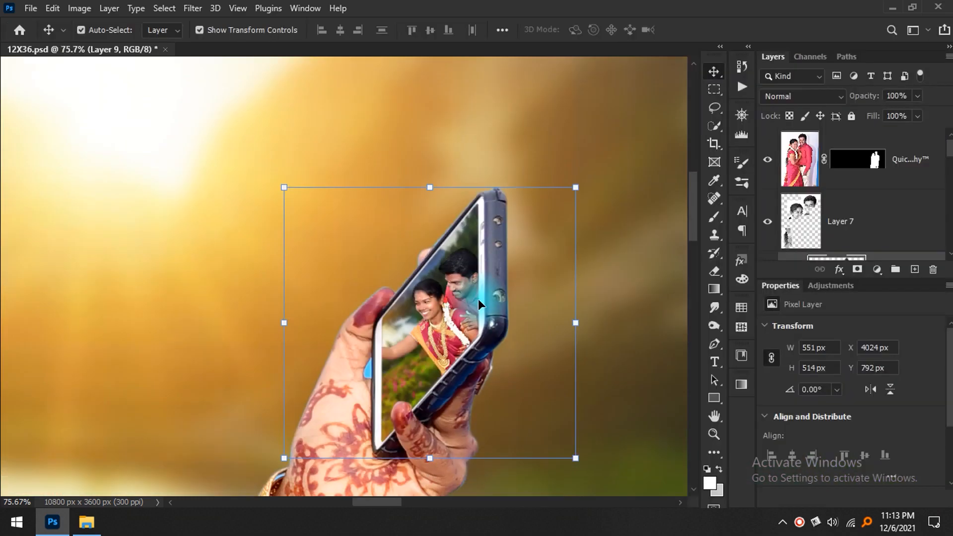
- Distort the clipped scene by pulling its corners to match the perspective of the phone's screen
{"action": "left_click_drag", "start_coordinate": [575, 458], "coordinate": [504, 404]}
{"action": "key", "text": "ctrl+z"}
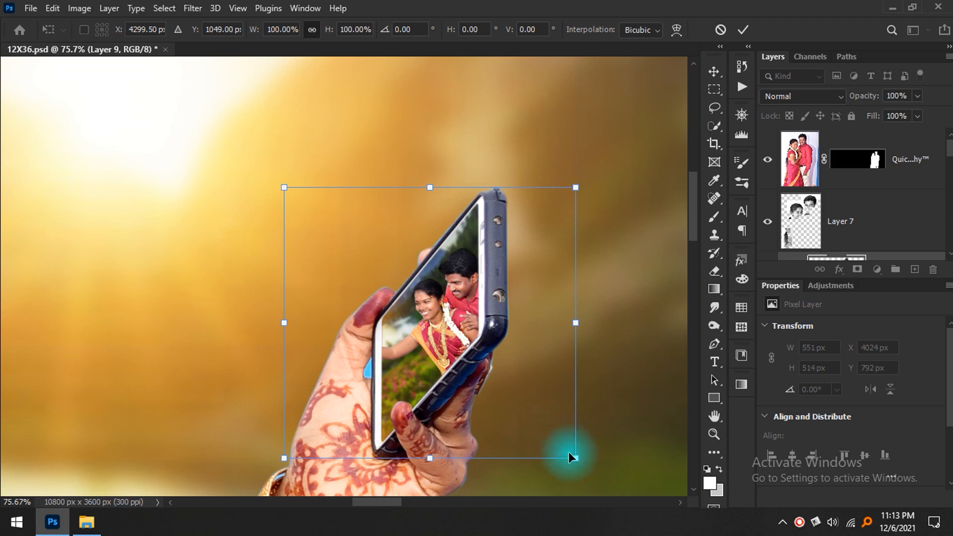
{"action": "left_click_drag", "start_coordinate": [574, 458], "coordinate": [574, 457]}
{"action": "left_click_drag", "start_coordinate": [555, 432], "coordinate": [506, 403]}
{"action": "left_click_drag", "start_coordinate": [579, 191], "coordinate": [541, 195]}
{"action": "left_click_drag", "start_coordinate": [507, 403], "coordinate": [486, 406]}
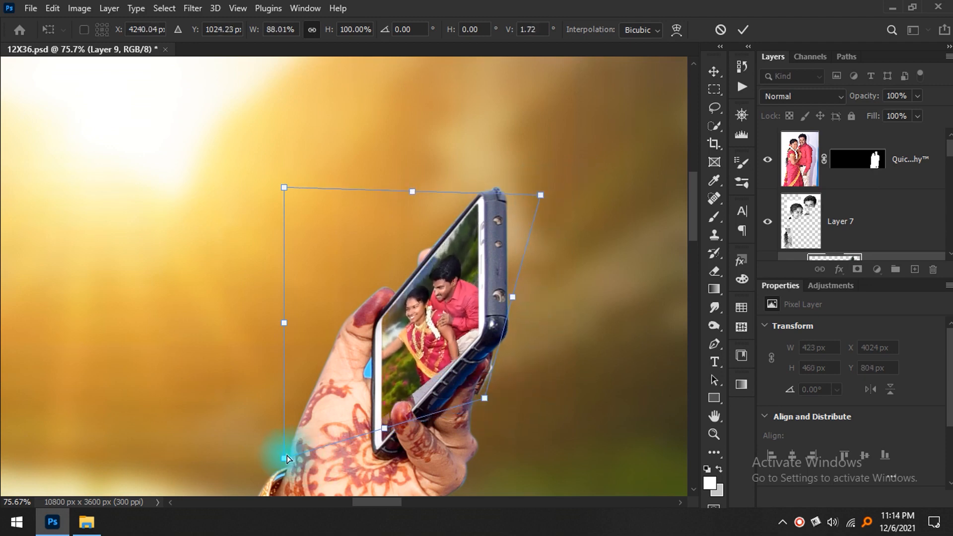
{"action": "left_click_drag", "start_coordinate": [284, 458], "coordinate": [294, 490]}
{"action": "mouse_move", "coordinate": [416, 201]}
{"action": "left_mouse_down"}
{"action": "mouse_move", "coordinate": [402, 189]}
{"action": "mouse_move", "coordinate": [416, 192]}
{"action": "left_mouse_up"}
- Enlarge the distorted scene slightly to cover the screen, apply the transform, and nudge the layer into place
{"action": "scroll", "coordinate": [403, 251], "scroll_direction": "down", "scroll_amount": 5}
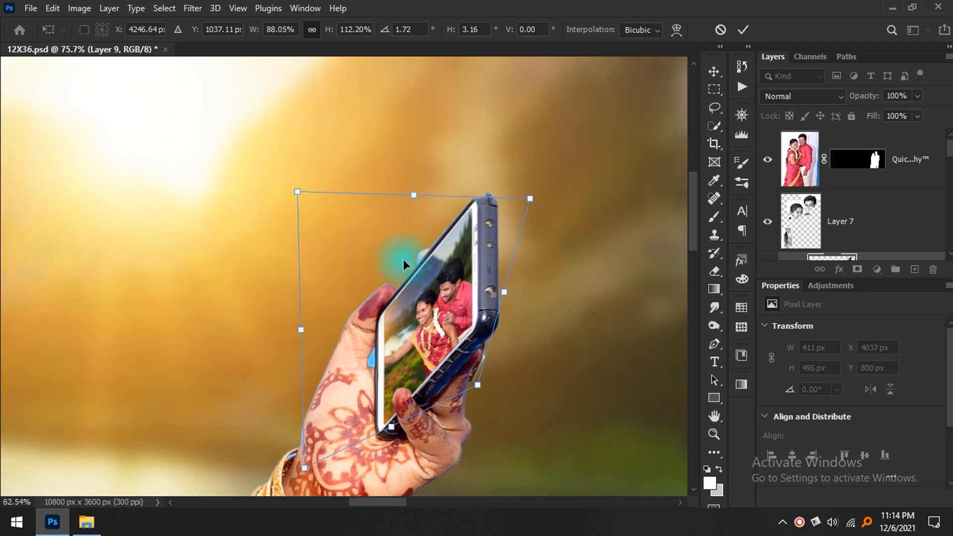
{"action": "left_click_drag", "start_coordinate": [483, 227], "coordinate": [484, 220]}
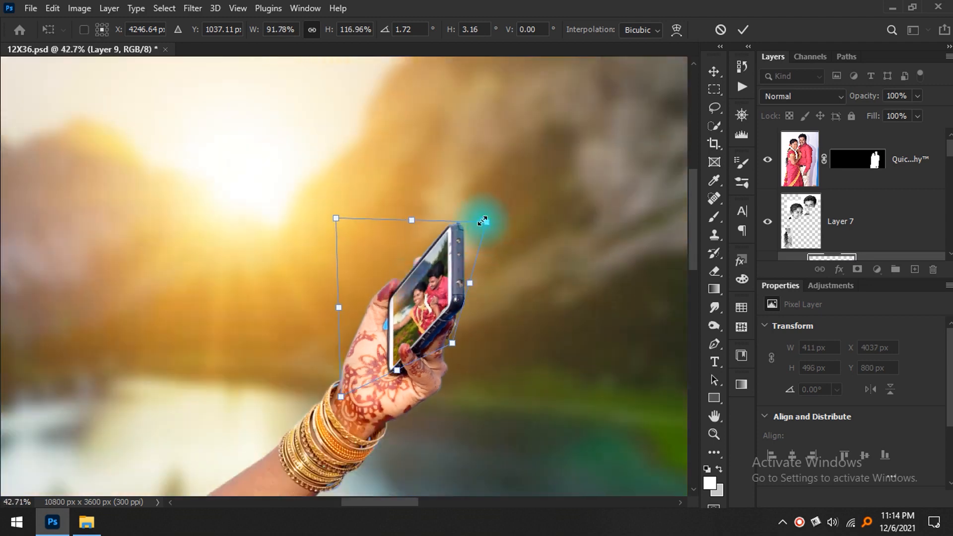
{"action": "key", "text": "Return"}
{"action": "key", "text": "shift+Up"}
{"action": "key", "text": "shift+Left"}
{"action": "key", "text": "Right"}
{"action": "key", "text": "Right"}
{"action": "key", "text": "Right"}
{"action": "key", "text": "Right"}
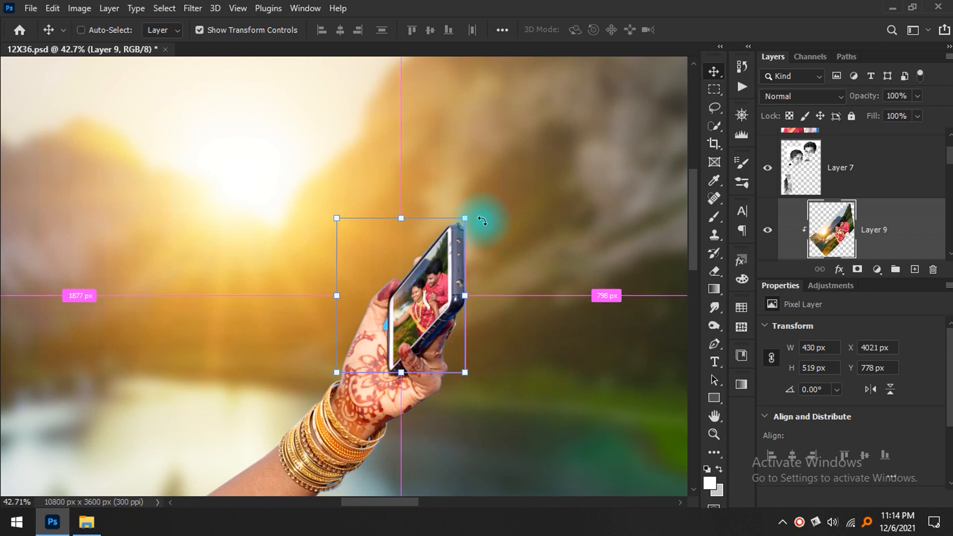
- Deselect the layer and inspect how the selfie scene fits inside the phone's screen
{"action": "key", "text": "ctrl+0"}
{"action": "left_click", "coordinate": [523, 99]}
{"action": "scroll", "coordinate": [340, 240], "scroll_direction": "up", "scroll_amount": 6}
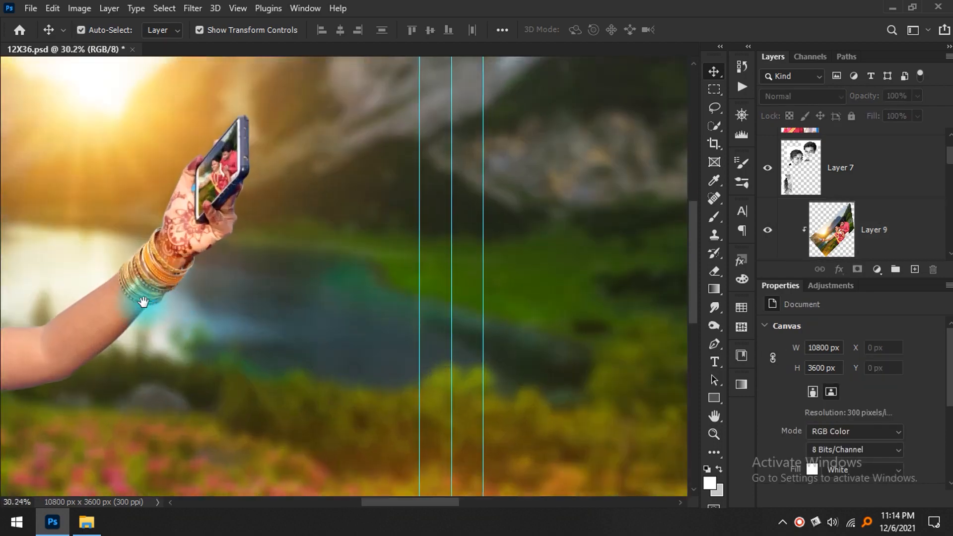
{"action": "scroll", "coordinate": [583, 234], "scroll_direction": "up", "scroll_amount": 5}
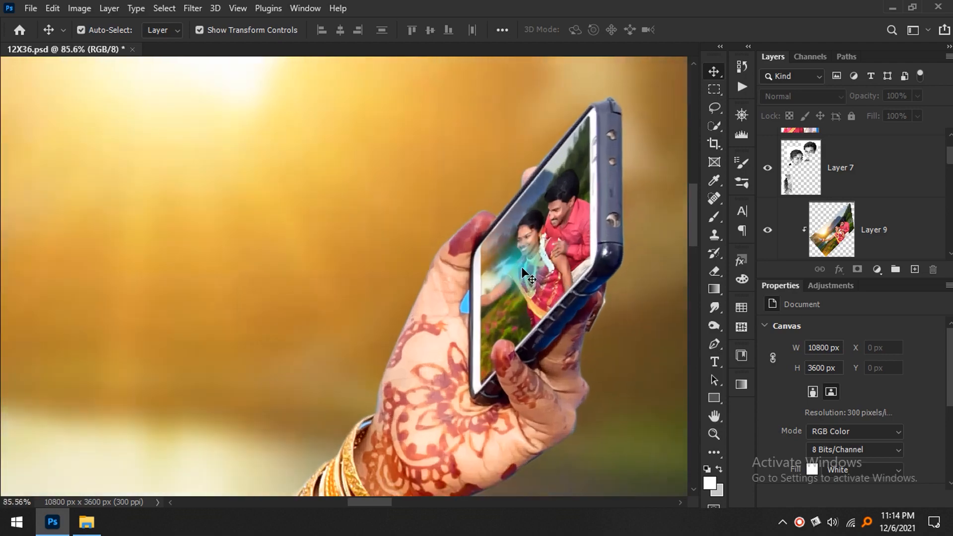
- Inspect the phone detail, the selfie couple and the rest of the spread, hiding the guides and showing them again
{"action": "left_click", "coordinate": [562, 231]}
{"action": "scroll", "coordinate": [508, 234], "scroll_direction": "down", "scroll_amount": 8}
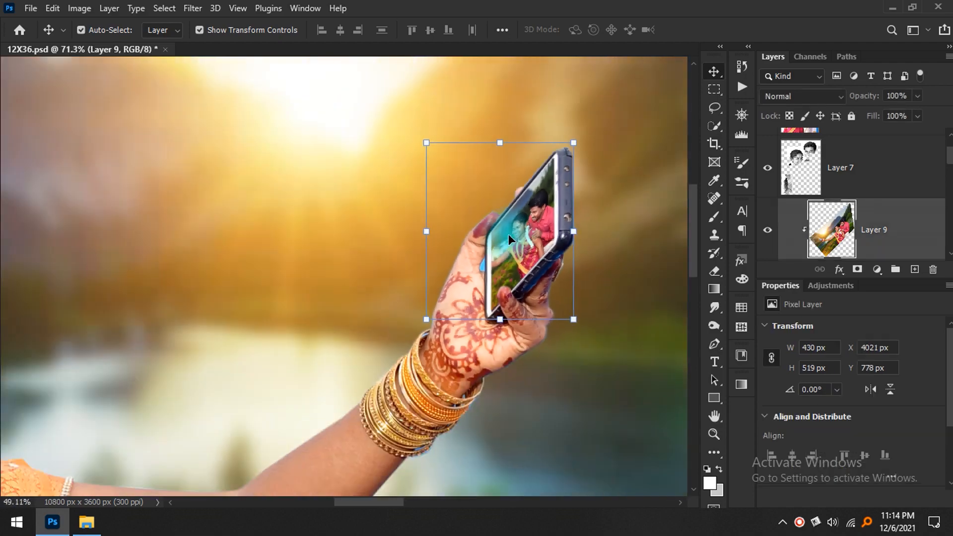
{"action": "scroll", "coordinate": [526, 163], "scroll_direction": "down", "scroll_amount": 3}
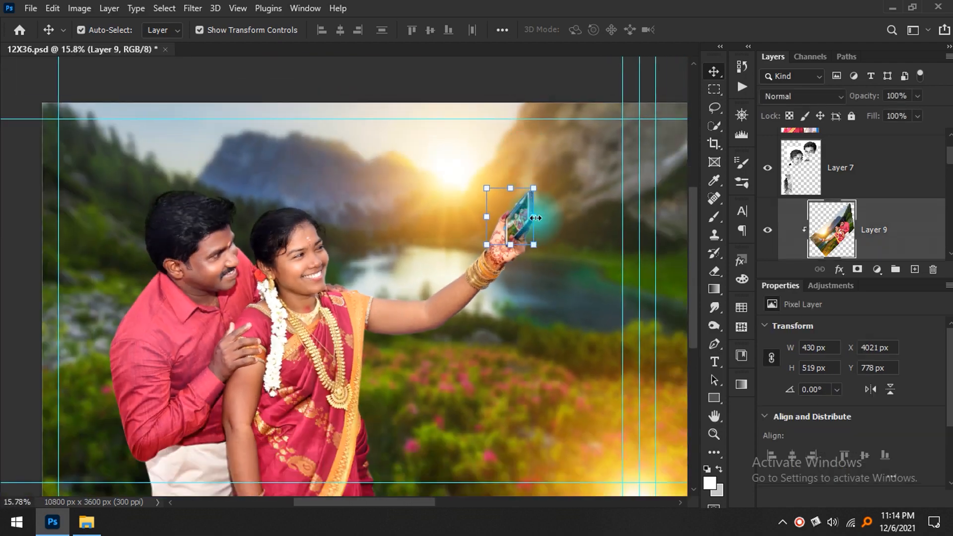
{"action": "key", "text": "Tab"}
{"action": "scroll", "coordinate": [589, 308], "scroll_direction": "up", "scroll_amount": 3}
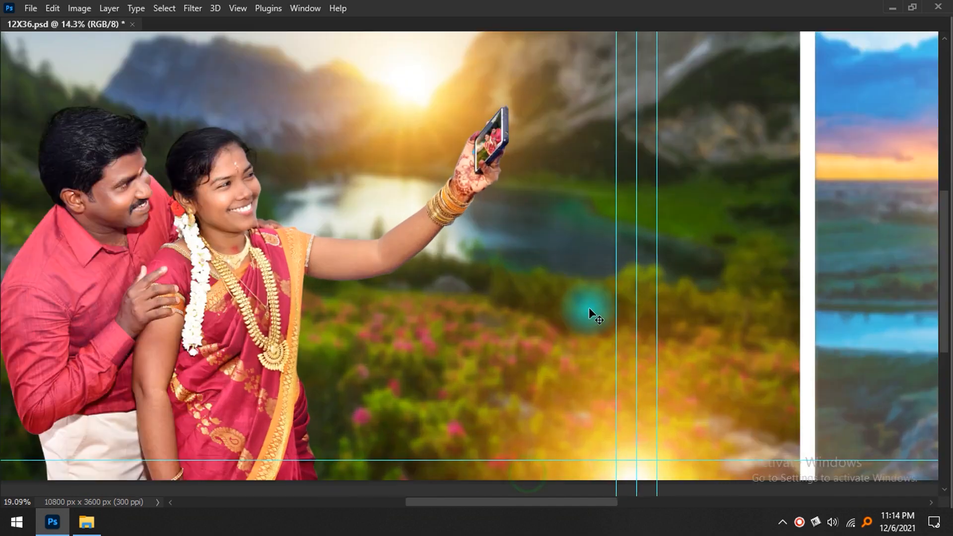
{"action": "key", "text": "ctrl+semicolon"}
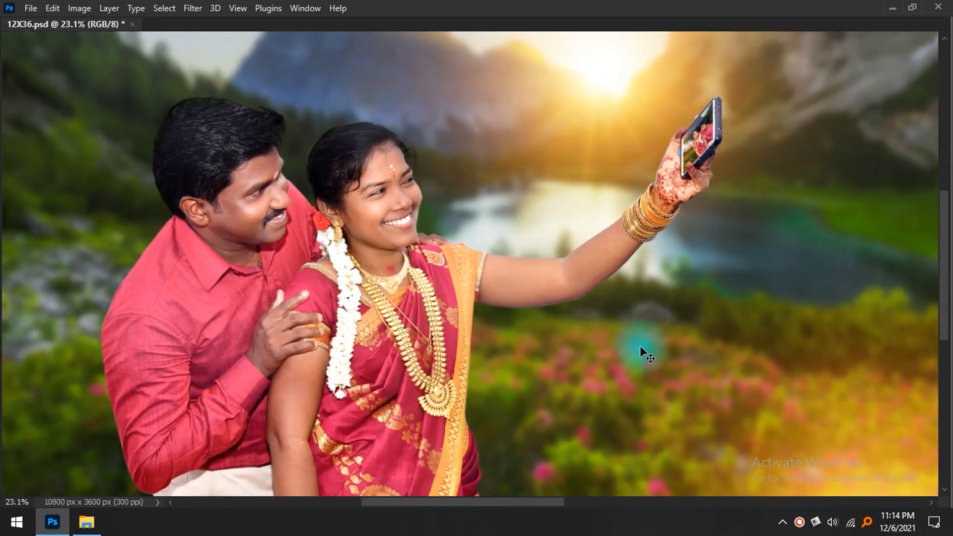
{"action": "scroll", "coordinate": [745, 269], "scroll_direction": "up", "scroll_amount": 1}
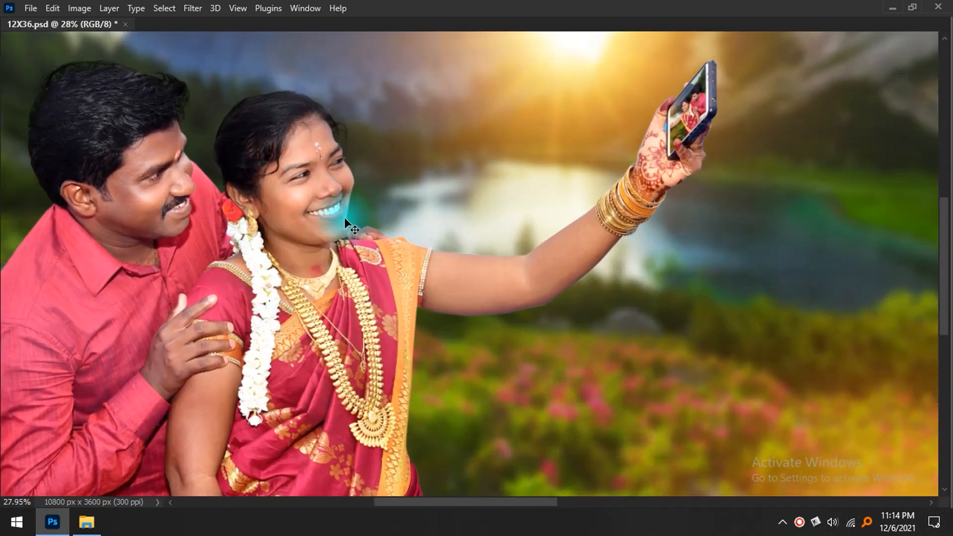
{"action": "scroll", "coordinate": [687, 126], "scroll_direction": "down", "scroll_amount": 4}
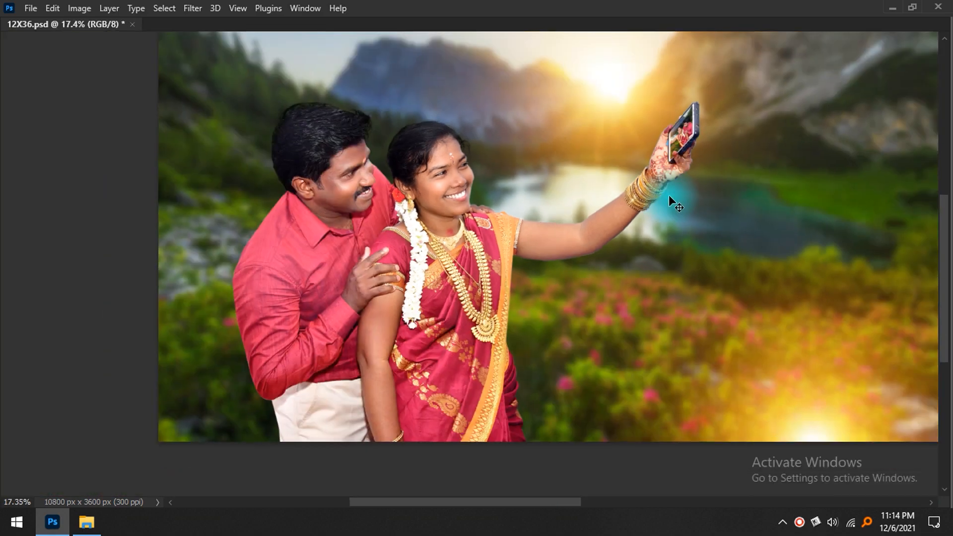
{"action": "key", "text": "ctrl+semicolon"}
{"action": "scroll", "coordinate": [665, 417], "scroll_direction": "up", "scroll_amount": 2}
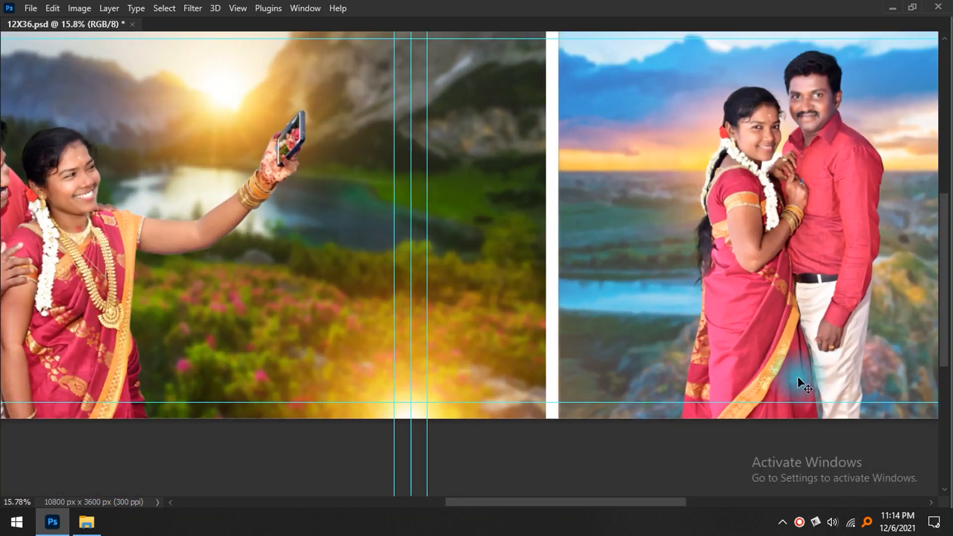
{"action": "scroll", "coordinate": [713, 308], "scroll_direction": "down", "scroll_amount": 1}
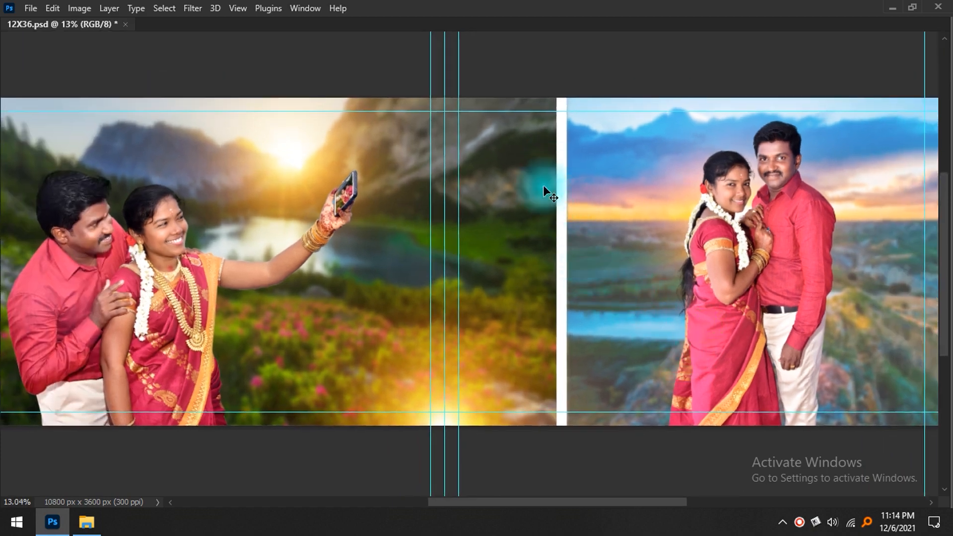
{"action": "scroll", "coordinate": [601, 263], "scroll_direction": "up", "scroll_amount": 1}
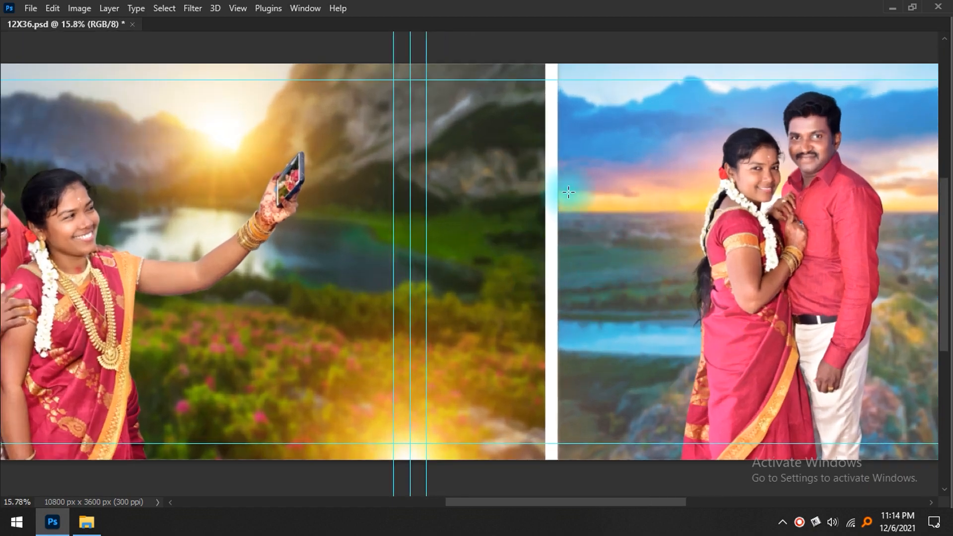
- Draw a white circle about 1319 px across with the Ellipse tool and place it over the upper part of the white divider
{"action": "key", "text": "Tab"}
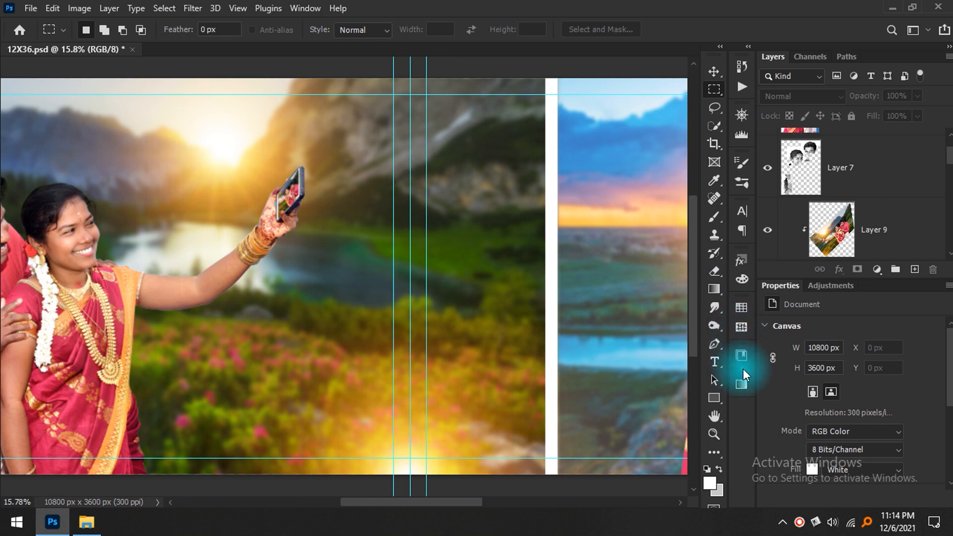
{"action": "left_click", "coordinate": [715, 392]}
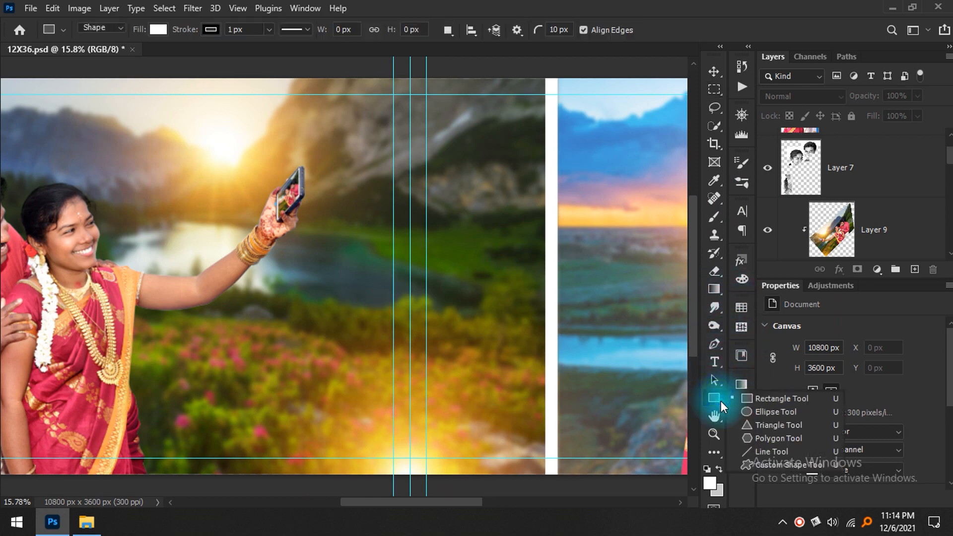
{"action": "left_click", "coordinate": [772, 415]}
{"action": "key", "text": "Tab"}
{"action": "scroll", "coordinate": [571, 231], "scroll_direction": "up", "scroll_amount": 1}
{"action": "left_click_drag", "start_coordinate": [549, 157], "coordinate": [636, 321]}
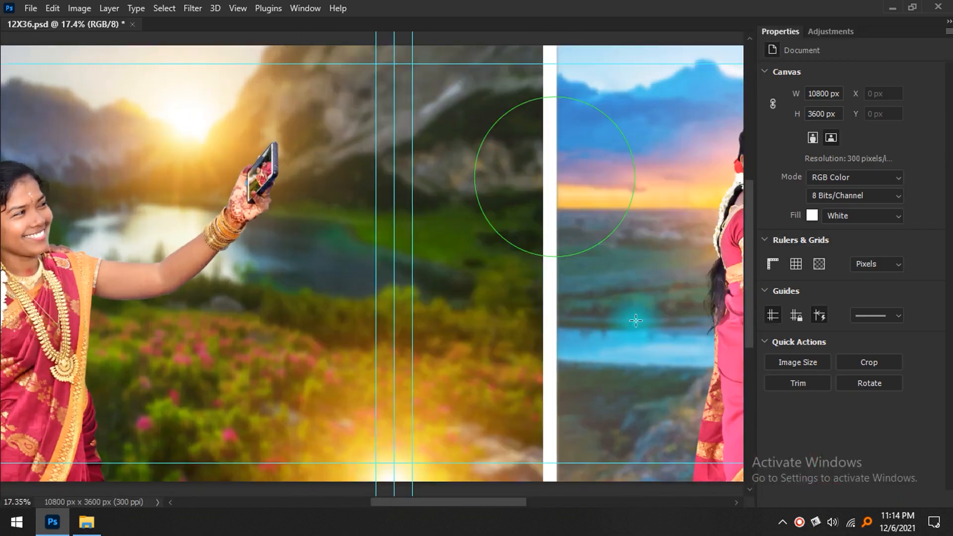
{"action": "scroll", "coordinate": [609, 232], "scroll_direction": "up", "scroll_amount": 3}
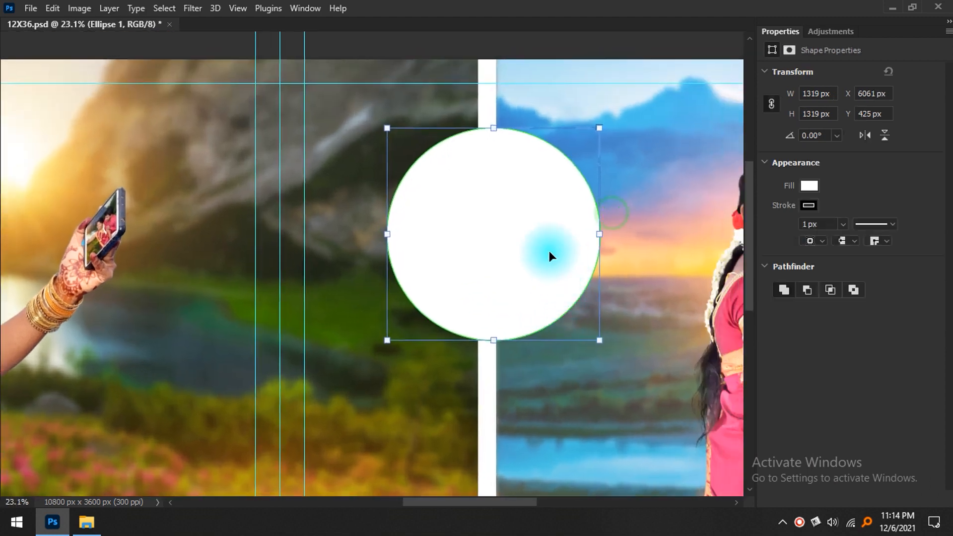
{"action": "left_click_drag", "start_coordinate": [550, 251], "coordinate": [534, 263]}
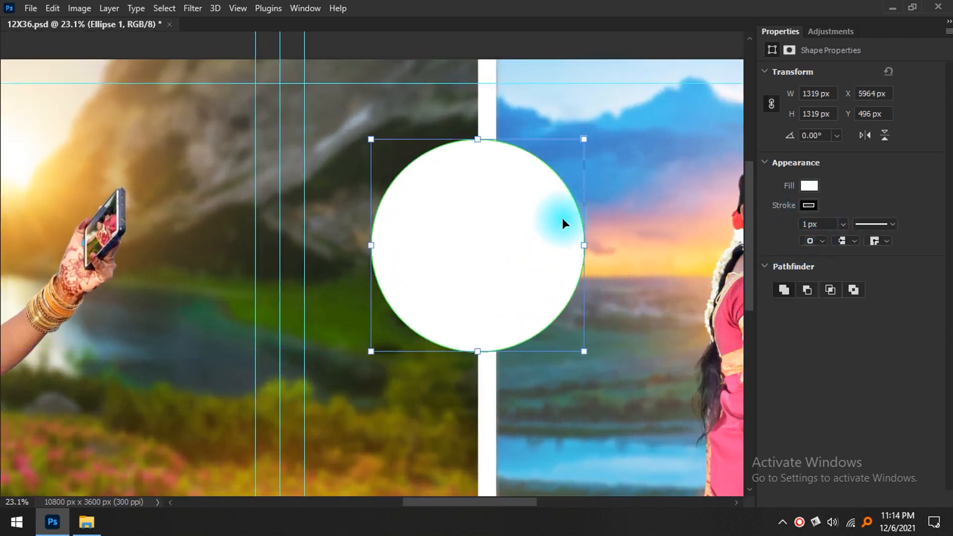
- Add a Stroke layer style to the circle with size 20 px, inside position and colour ffffff
{"action": "key", "text": "alt+l"}
{"action": "key", "text": "y"}
{"action": "key", "text": "k"}
{"action": "left_click_drag", "start_coordinate": [577, 100], "coordinate": [651, 101]}
{"action": "type", "text": "20"}
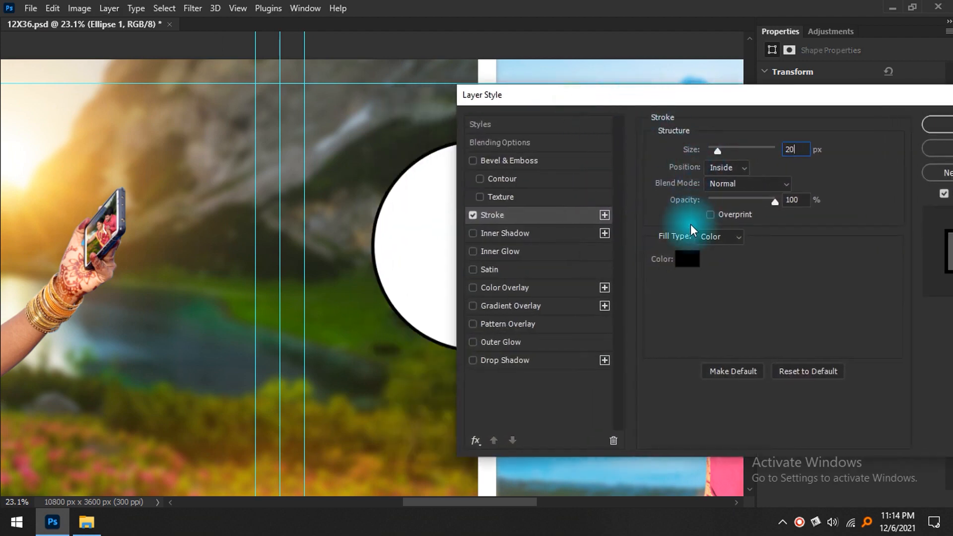
{"action": "left_click", "coordinate": [687, 261]}
{"action": "type", "text": "ffffff"}
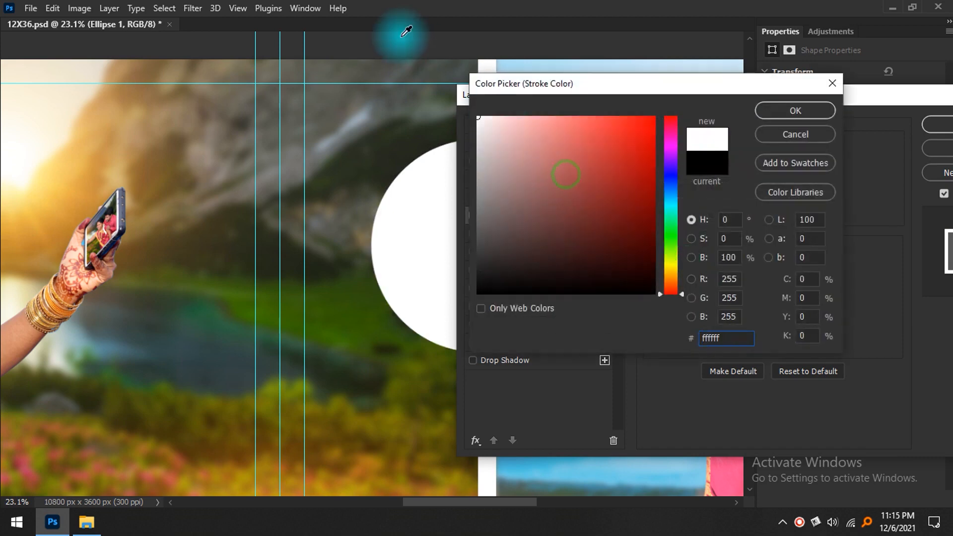
{"action": "key", "text": "Return"}
{"action": "key", "text": "Return"}
- Shift the circle slightly and duplicate it directly below the original on the white divider
{"action": "left_click_drag", "start_coordinate": [514, 209], "coordinate": [519, 213]}
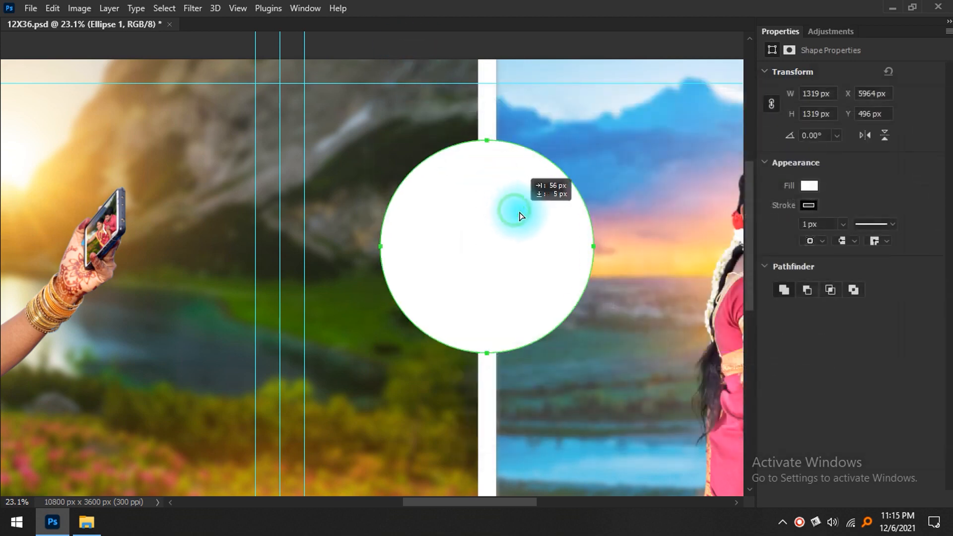
{"action": "scroll", "coordinate": [510, 246], "scroll_direction": "down", "scroll_amount": 2}
{"action": "scroll", "coordinate": [502, 256], "scroll_direction": "up", "scroll_amount": 1}
{"action": "scroll", "coordinate": [494, 240], "scroll_direction": "down", "scroll_amount": 2}
{"action": "left_click_drag", "start_coordinate": [485, 164], "coordinate": [480, 311]}
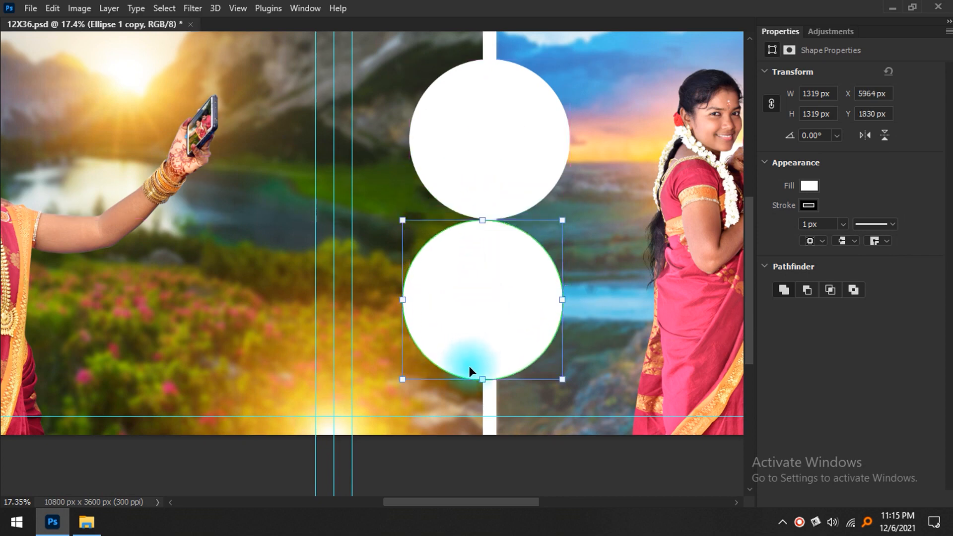
- Scale down both circles, the lower one to about 980 px, and space them apart along the white divider
{"action": "left_click_drag", "start_coordinate": [486, 381], "coordinate": [489, 319]}
{"action": "left_click", "coordinate": [484, 173], "text": "shift"}
{"action": "right_click", "coordinate": [500, 272]}
{"action": "left_click", "coordinate": [507, 271]}
{"action": "left_click_drag", "start_coordinate": [488, 245], "coordinate": [488, 256]}
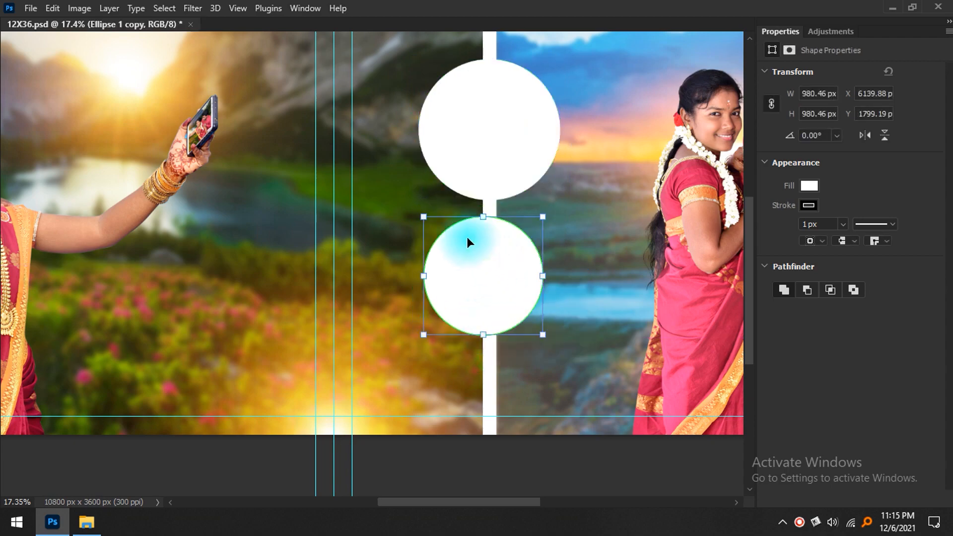
- Switch to File Explorer and open DSC_9914 from the Editing folder in Photoshop
{"action": "scroll", "coordinate": [470, 240], "scroll_direction": "down", "scroll_amount": 4}
{"action": "left_click", "coordinate": [557, 442]}
{"action": "scroll", "coordinate": [464, 244], "scroll_direction": "up", "scroll_amount": 3}
{"action": "key", "text": "alt+Tab"}
{"action": "left_click", "coordinate": [649, 347]}
{"action": "left_click", "coordinate": [873, 247]}
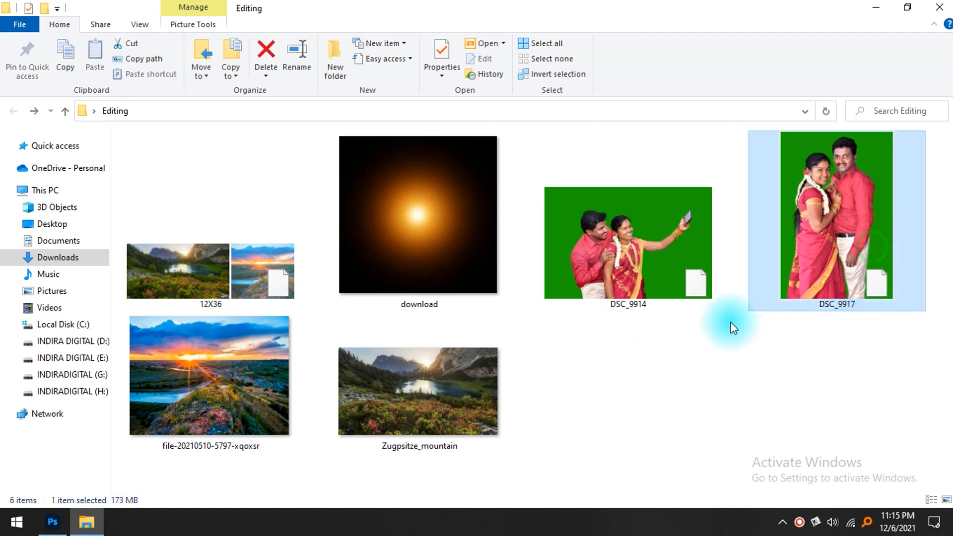
{"action": "left_click_drag", "start_coordinate": [651, 259], "coordinate": [391, 74]}
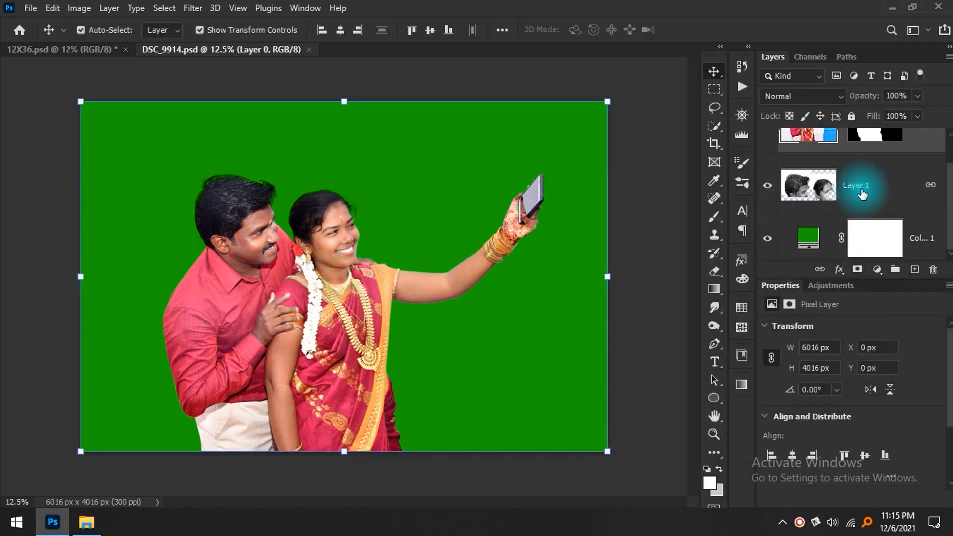
- Bring the selfie photo into the album clipped to the upper circle, and enlarge it to about 2356 × 1574 px around the couple
{"action": "scroll", "coordinate": [863, 187], "scroll_direction": "up", "scroll_amount": 2}
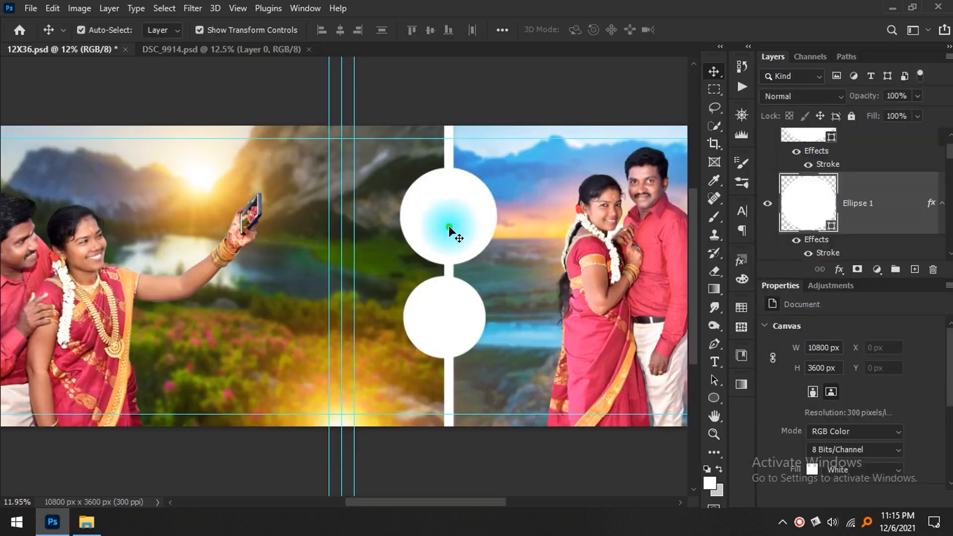
{"action": "left_click", "coordinate": [448, 225]}
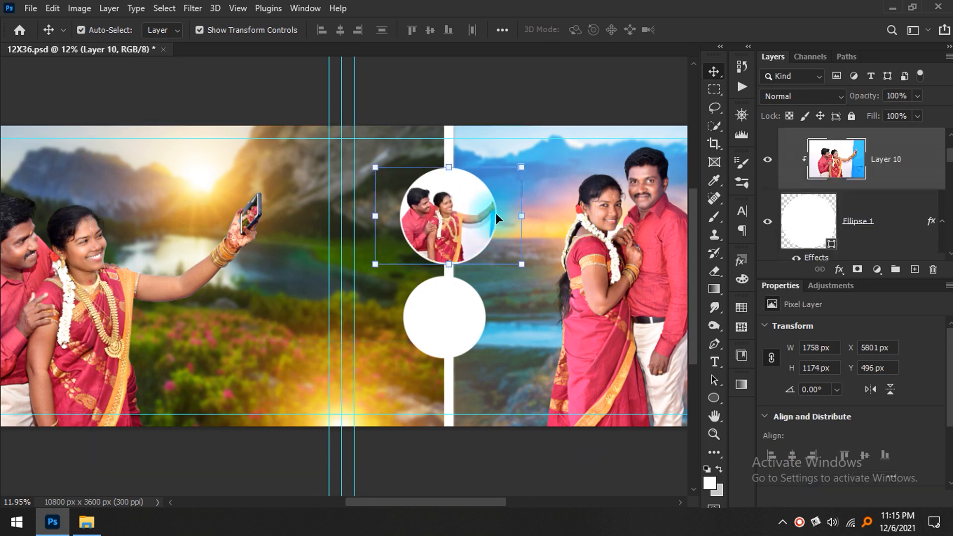
{"action": "left_click_drag", "start_coordinate": [521, 168], "coordinate": [543, 153]}
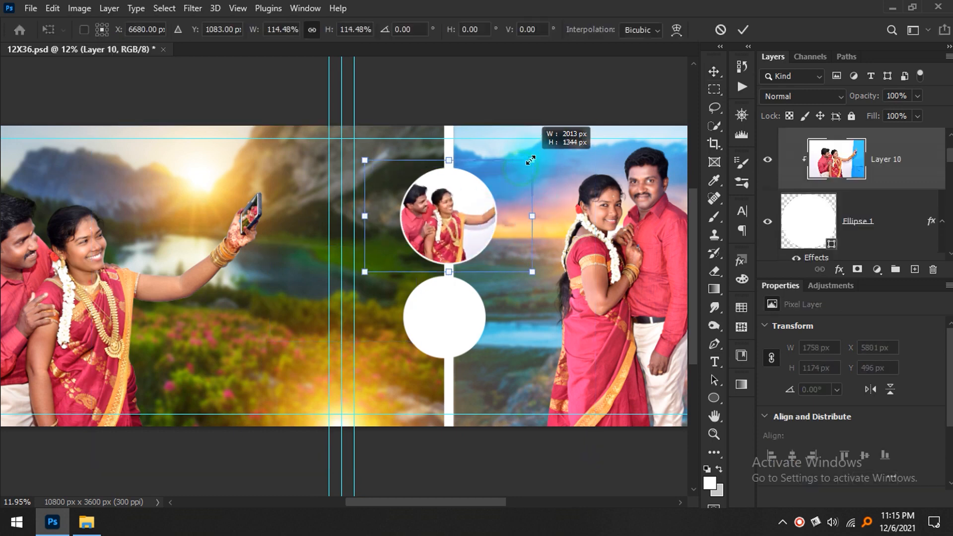
{"action": "left_click_drag", "start_coordinate": [468, 219], "coordinate": [478, 222]}
{"action": "left_click_drag", "start_coordinate": [548, 164], "coordinate": [562, 154]}
{"action": "left_click_drag", "start_coordinate": [488, 219], "coordinate": [493, 218]}
{"action": "key", "text": "Return"}
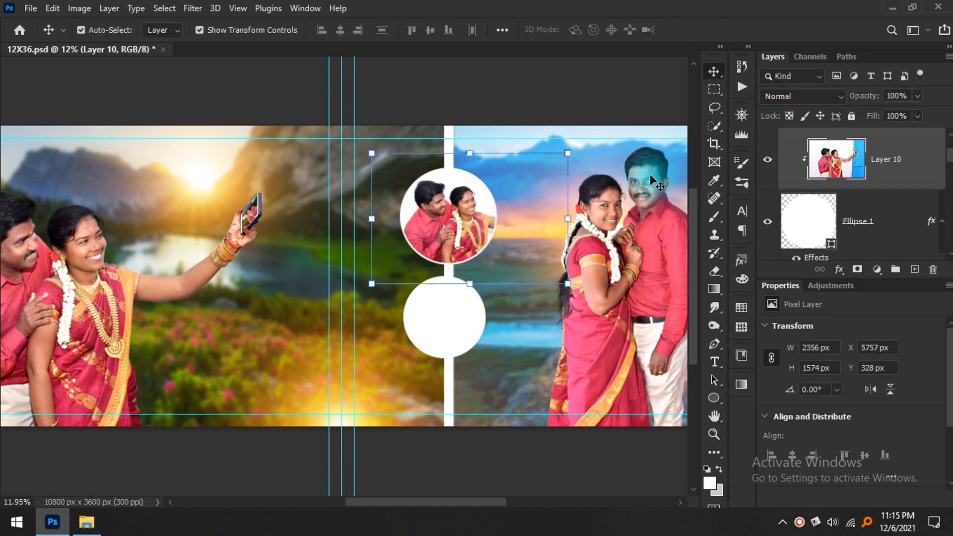
- Enlarge the clipped selfie photo slightly to about 2542 × 1698 px and reposition the couple within the upper circle
{"action": "left_click_drag", "start_coordinate": [448, 323], "coordinate": [438, 311]}
{"action": "scroll", "coordinate": [421, 322], "scroll_direction": "down", "scroll_amount": 1}
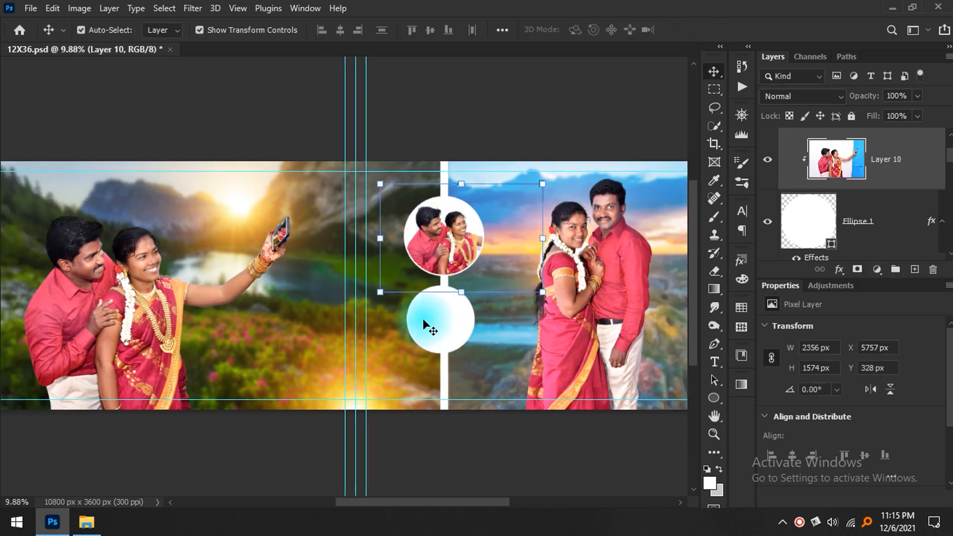
{"action": "left_click_drag", "start_coordinate": [543, 185], "coordinate": [548, 180]}
{"action": "left_click_drag", "start_coordinate": [477, 233], "coordinate": [472, 241]}
{"action": "key", "text": "Return"}
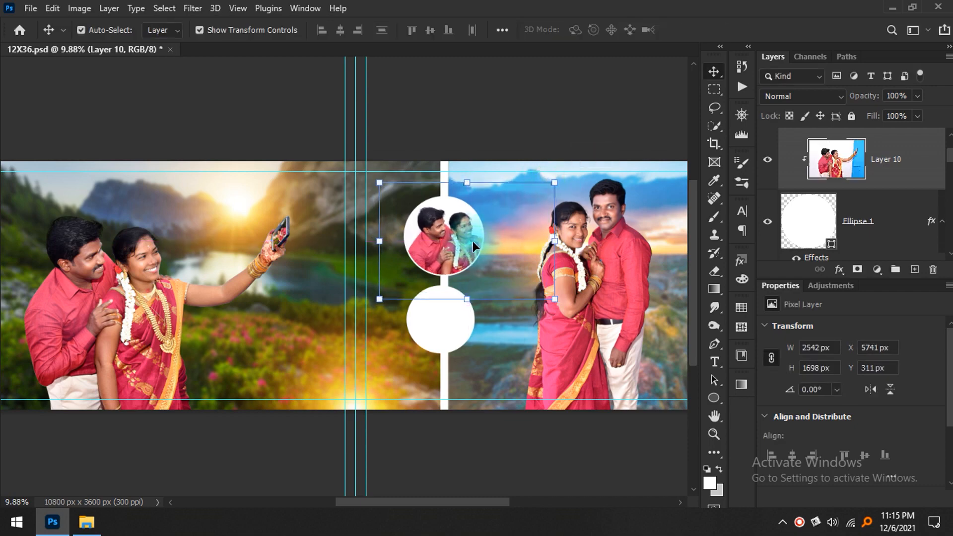
- Open DSC_9917 from File Explorer in Photoshop and paste its couple photo above the lower circle's layer in the album
{"action": "key", "text": "alt+Tab"}
{"action": "left_click", "coordinate": [721, 351]}
{"action": "left_click_drag", "start_coordinate": [836, 254], "coordinate": [534, 5]}
{"action": "key", "text": "alt+Tab"}
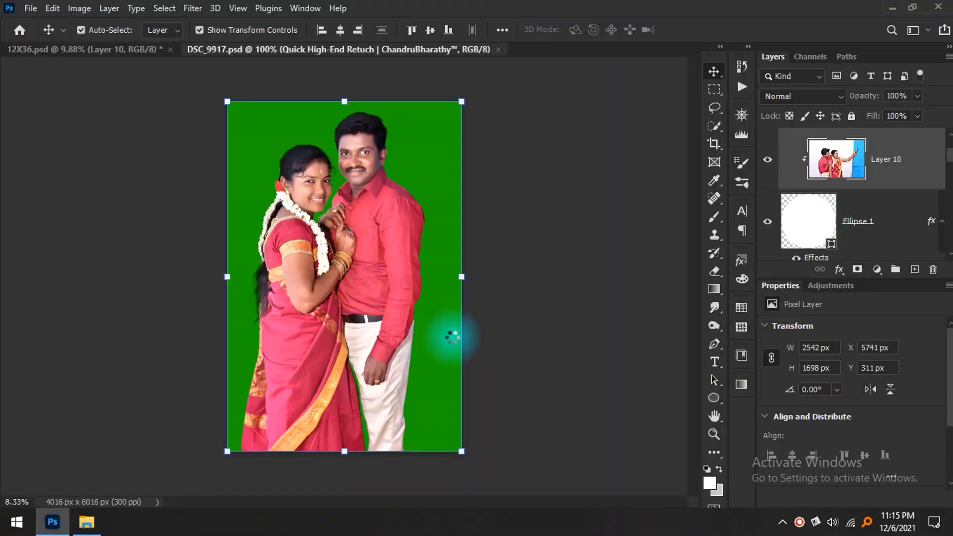
{"action": "key", "text": "ctrl+Tab"}
{"action": "left_click", "coordinate": [458, 340]}
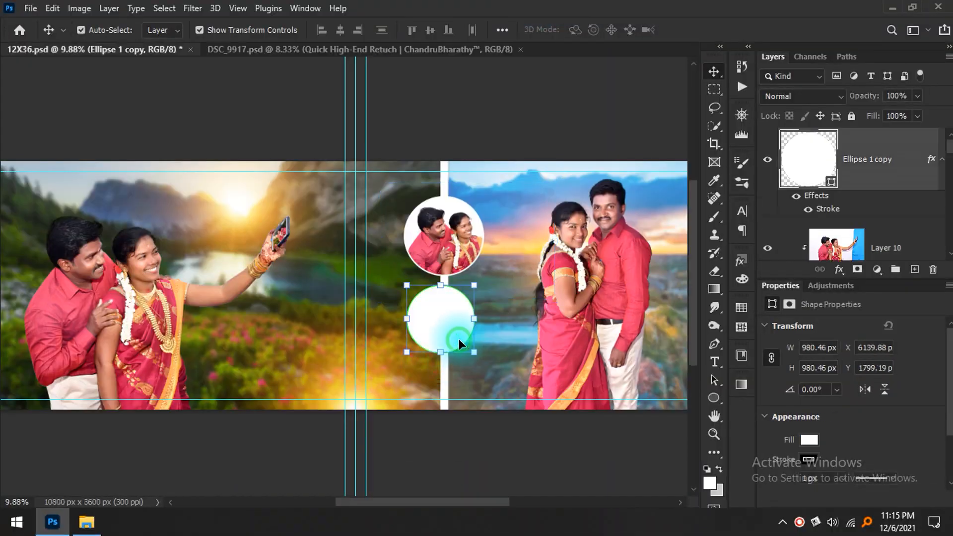
{"action": "key", "text": "ctrl+v"}
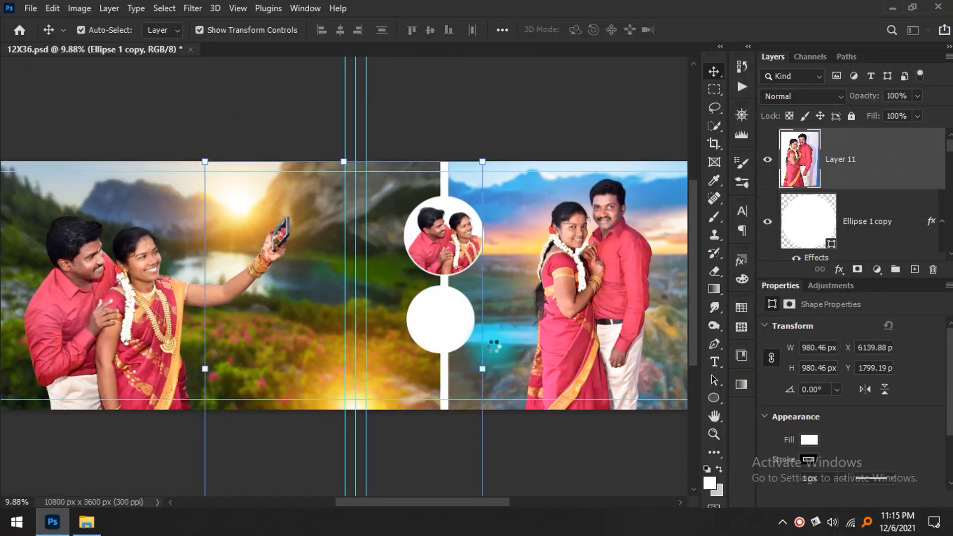
- Clip the pasted photo to the lower circle, then scale and position it so the couple's upper bodies fill the circle
{"action": "scroll", "coordinate": [494, 346], "scroll_direction": "up", "scroll_amount": 2}
{"action": "key", "text": "ctrl+alt+g"}
{"action": "left_click_drag", "start_coordinate": [473, 239], "coordinate": [478, 209]}
{"action": "left_click_drag", "start_coordinate": [445, 275], "coordinate": [450, 317]}
{"action": "key", "text": "Return"}
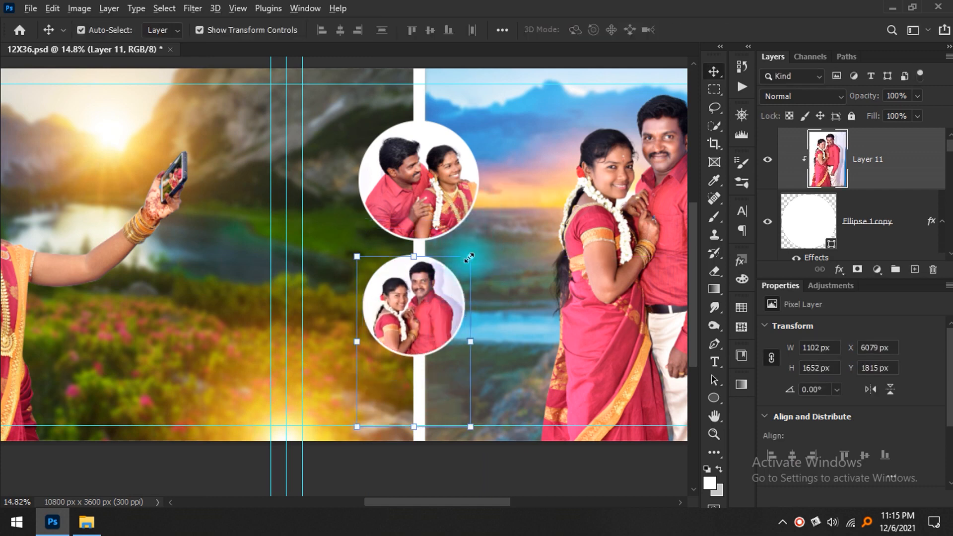
{"action": "left_click_drag", "start_coordinate": [470, 256], "coordinate": [475, 249]}
{"action": "left_click_drag", "start_coordinate": [438, 295], "coordinate": [436, 306]}
{"action": "key", "text": "Return"}
- Add a text layer reading "Wedding" below the lower circle, near the white divider strip
{"action": "scroll", "coordinate": [441, 292], "scroll_direction": "down", "scroll_amount": 2}
{"action": "key", "text": "Tab"}
{"action": "left_click", "coordinate": [616, 402]}
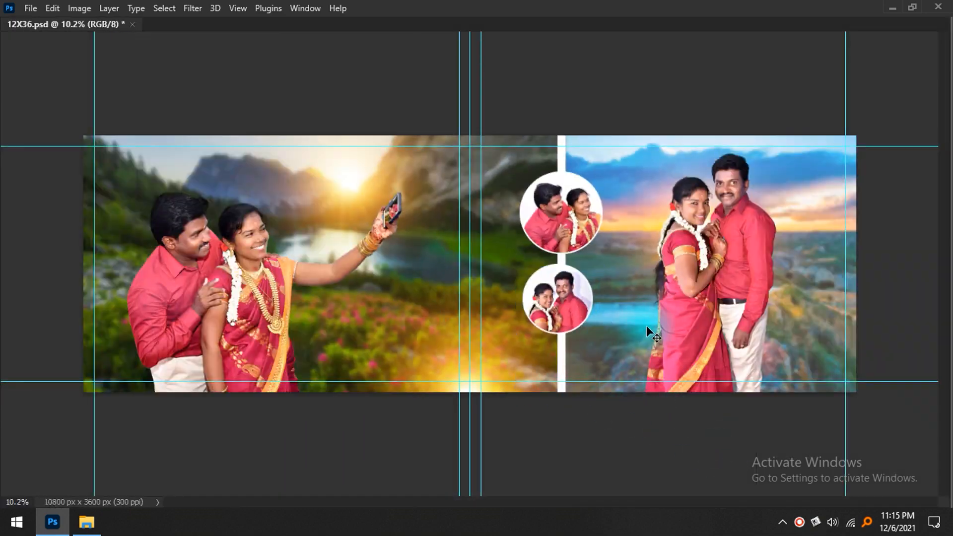
{"action": "scroll", "coordinate": [616, 398], "scroll_direction": "up", "scroll_amount": 5}
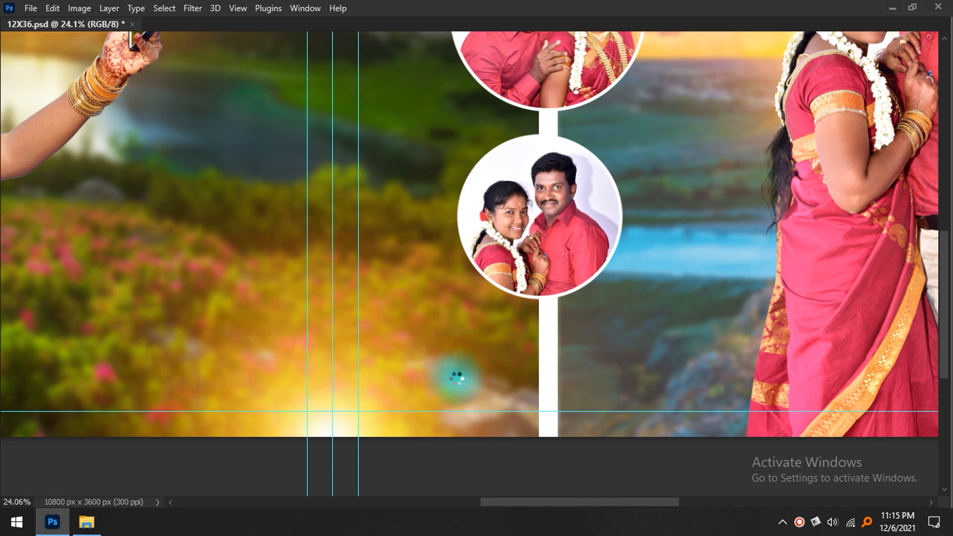
{"action": "left_click", "coordinate": [404, 367]}
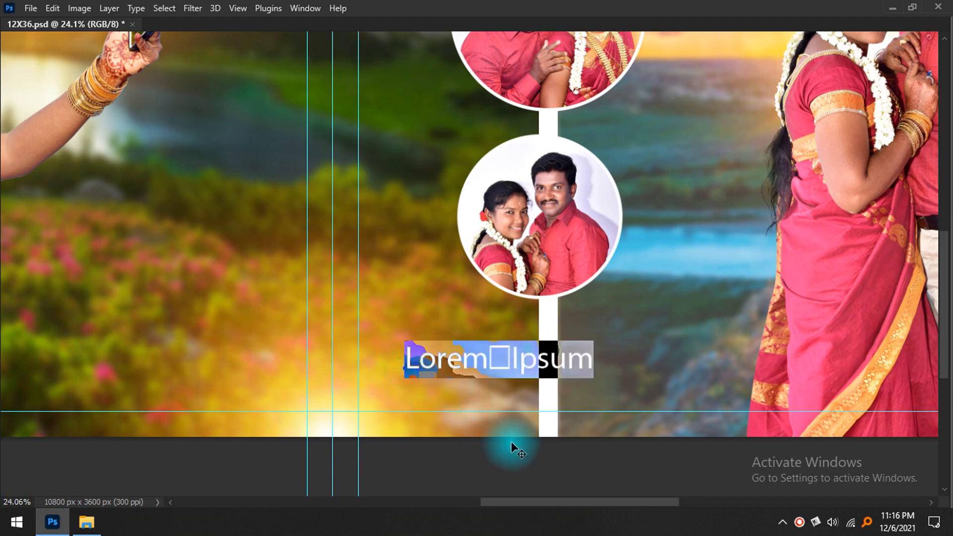
{"action": "type", "text": "Wedding"}
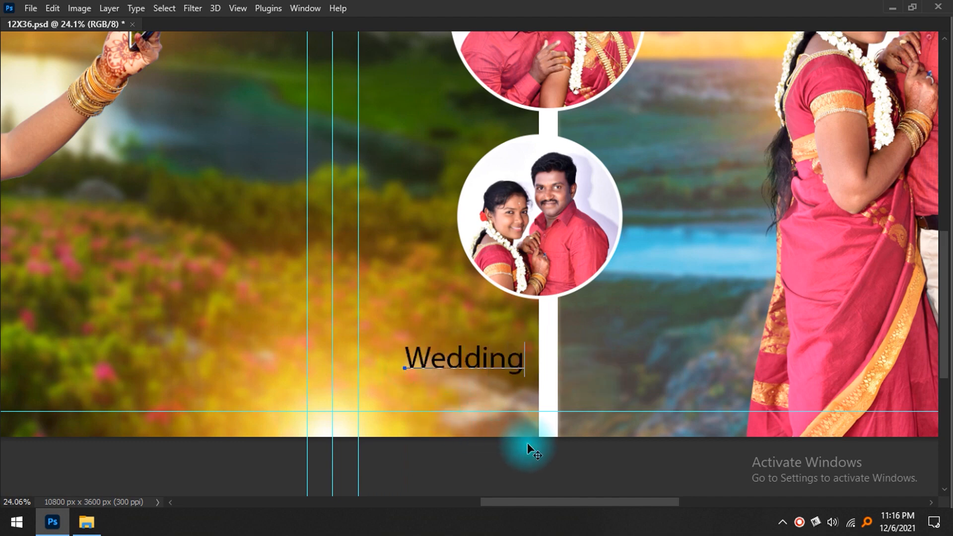
- Enlarge the "Wedding" text to 95.96 pt and commit it
{"action": "key", "text": "ctrl+a"}
{"action": "key", "text": "ctrl+shift+period"}
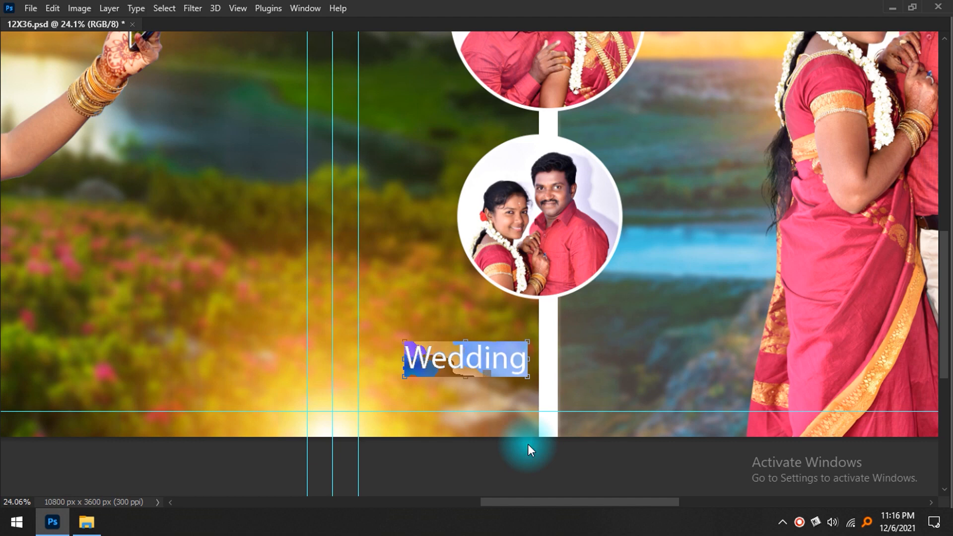
{"action": "key", "text": "ctrl+shift+period"}
{"action": "key", "text": "ctrl+shift+period"}
{"action": "key", "text": "ctrl+shift+period"}
{"action": "key", "text": "ctrl+shift+period"}
{"action": "key", "text": "ctrl+shift+period"}
{"action": "key", "text": "ctrl+shift+period"}
{"action": "key", "text": "ctrl+shift+period"}
{"action": "key", "text": "ctrl+shift+period"}
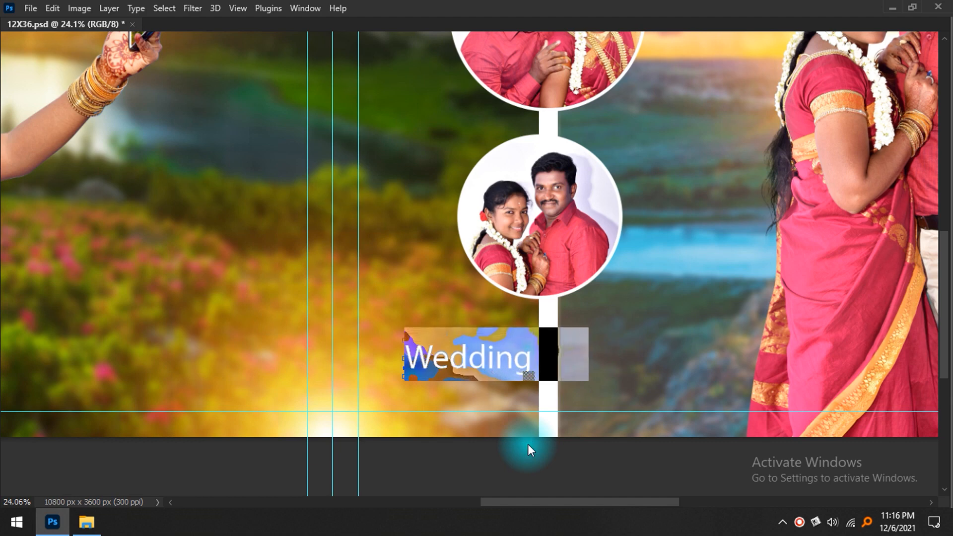
{"action": "key", "text": "ctrl+shift+period"}
{"action": "key", "text": "ctrl+shift+period"}
{"action": "key", "text": "ctrl+shift+period"}
{"action": "key", "text": "ctrl+shift+period"}
{"action": "key", "text": "ctrl+shift+period"}
{"action": "key", "text": "ctrl+shift+period"}
{"action": "key", "text": "ctrl+shift+period"}
{"action": "key", "text": "ctrl+shift+period"}
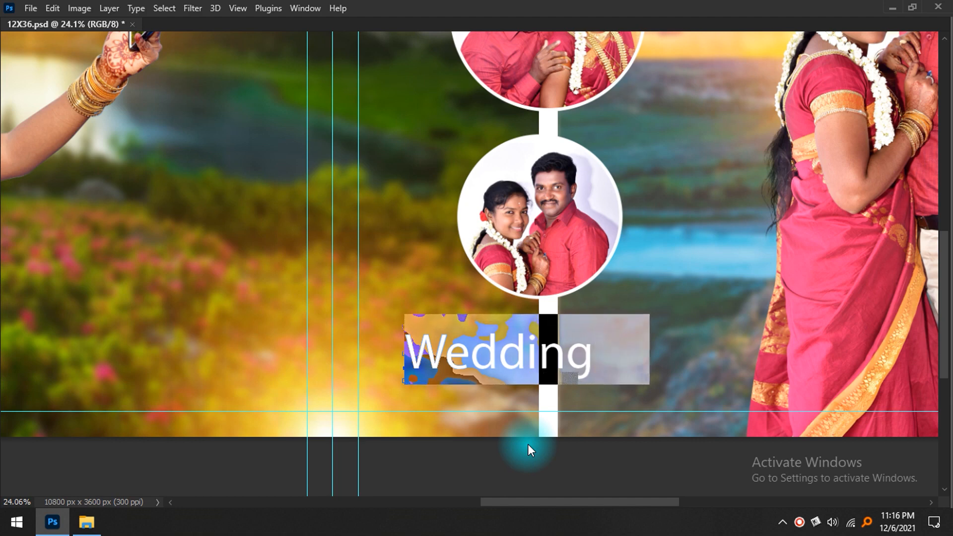
{"action": "key", "text": "ctrl+Return"}
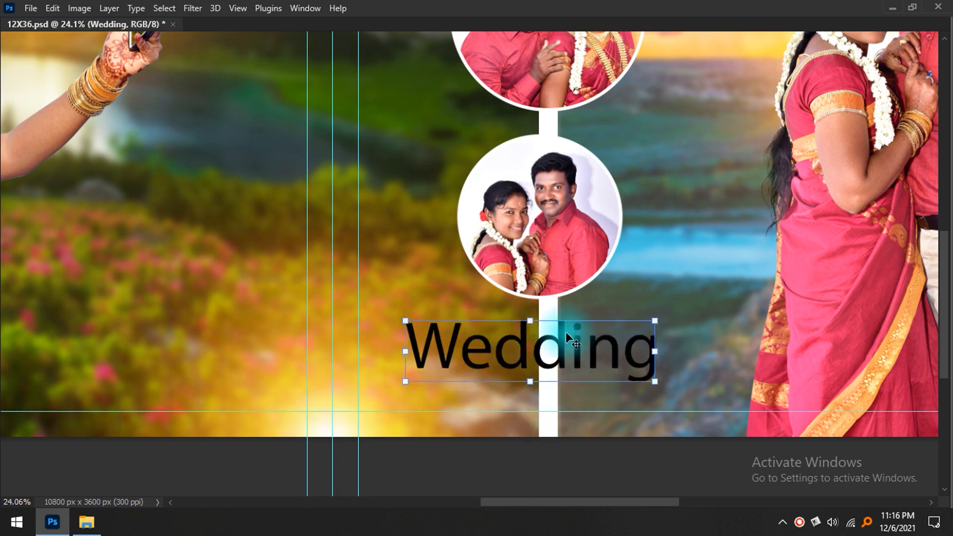
- Position the "Wedding" text slightly lower beneath the lower circle and nudge it right to centre it on the white divider
{"action": "left_click_drag", "start_coordinate": [567, 345], "coordinate": [568, 357]}
{"action": "key", "text": "Tab"}
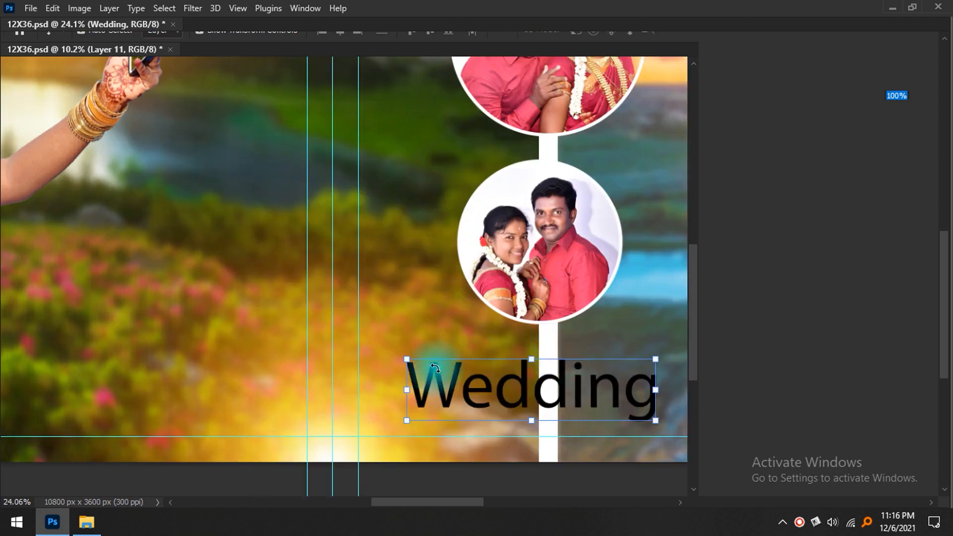
{"action": "scroll", "coordinate": [549, 409], "scroll_direction": "up", "scroll_amount": 1}
{"action": "left_click_drag", "start_coordinate": [578, 397], "coordinate": [421, 363]}
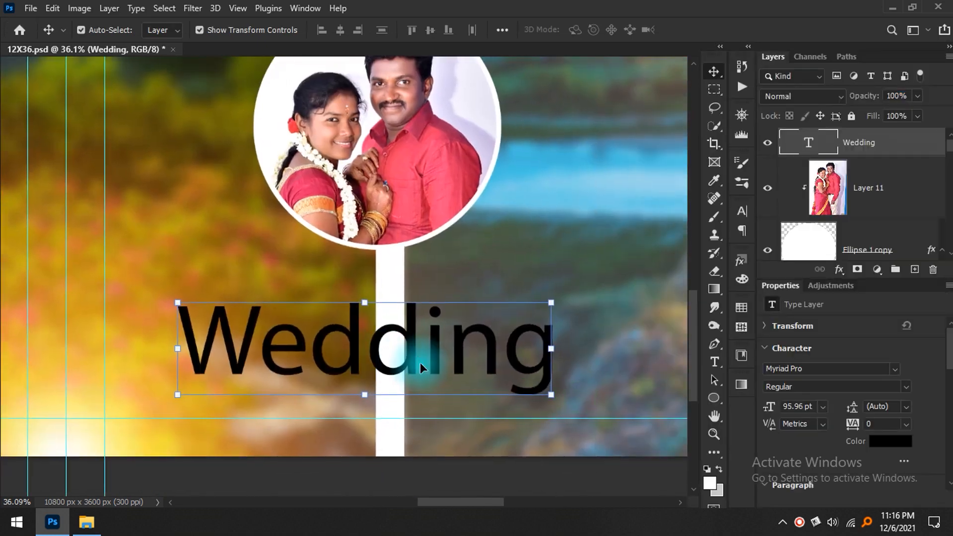
{"action": "key", "text": "shift+Right"}
{"action": "key", "text": "shift+Right"}
{"action": "key", "text": "shift+Right"}
{"action": "key", "text": "shift+Right"}
{"action": "key", "text": "shift+Right"}
{"action": "key", "text": "shift+Right"}
{"action": "key", "text": "shift+Right"}
{"action": "key", "text": "shift+Right"}
{"action": "key", "text": "shift+Right"}
{"action": "key", "text": "shift+Right"}
{"action": "key", "text": "shift+Right"}
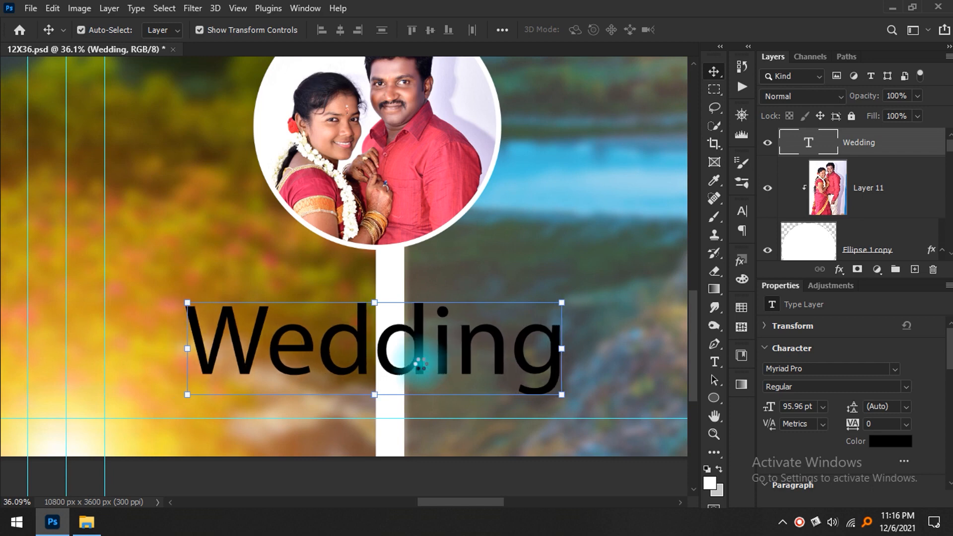
{"action": "key", "text": "shift+Right"}
{"action": "key", "text": "shift+Right"}
{"action": "key", "text": "shift+Right"}
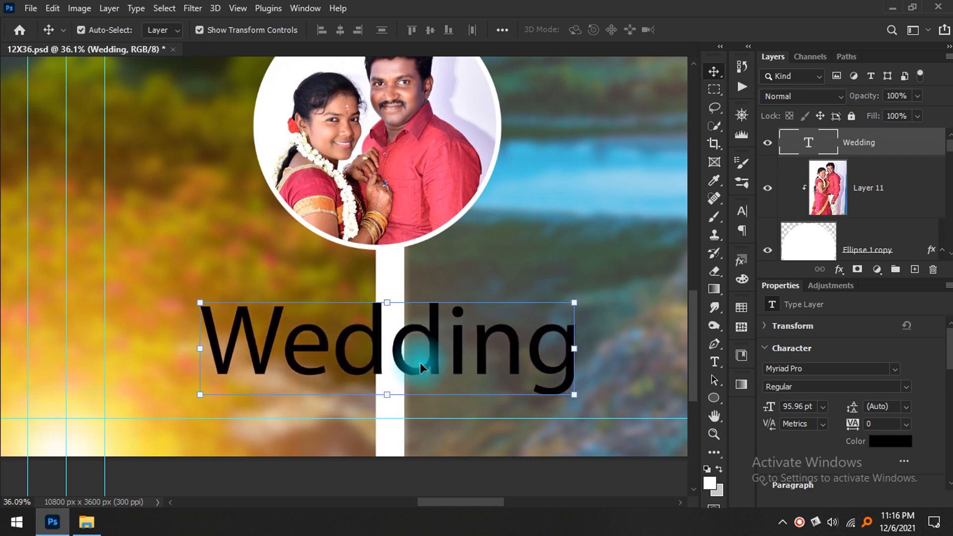
- Apply the white-yellow-orange gradient style with stroke and drop shadow from the indira digital Style Collection to the "Wedding" text
{"action": "left_click", "coordinate": [740, 260]}
{"action": "scroll", "coordinate": [596, 382], "scroll_direction": "down", "scroll_amount": 6}
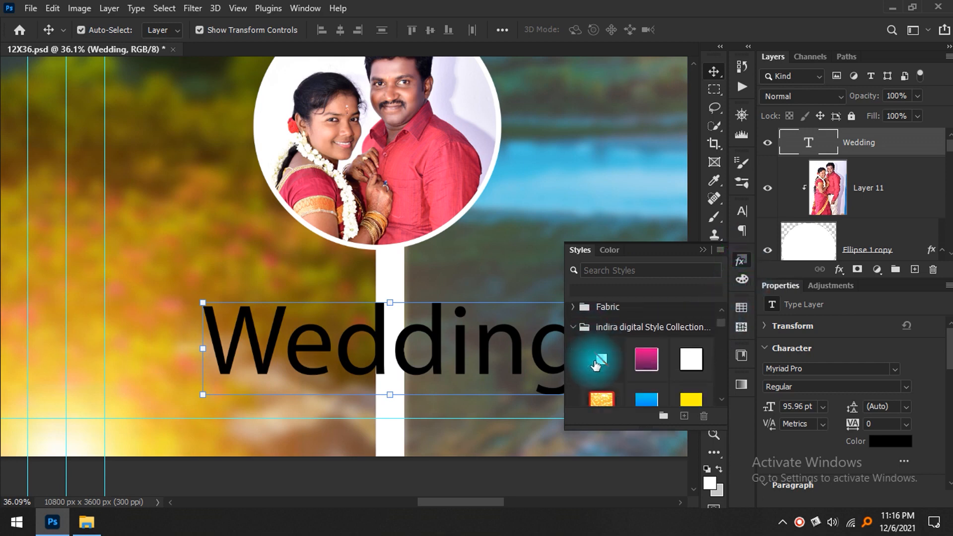
{"action": "scroll", "coordinate": [627, 378], "scroll_direction": "down", "scroll_amount": 1}
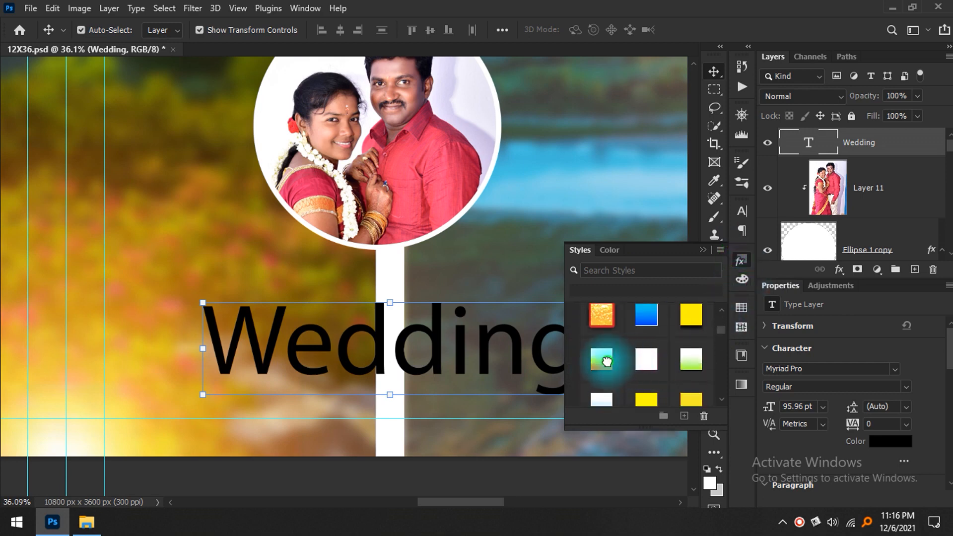
{"action": "left_click", "coordinate": [601, 358]}
{"action": "scroll", "coordinate": [571, 354], "scroll_direction": "down", "scroll_amount": 1}
- Change the "Wedding" text's font to Mistral and commit the edit
{"action": "double_click", "coordinate": [511, 347]}
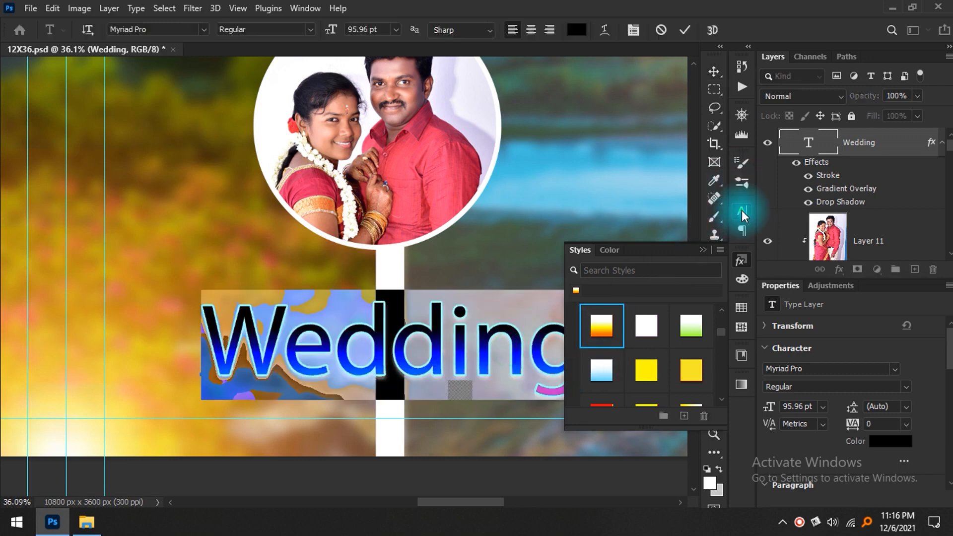
{"action": "left_click", "coordinate": [742, 211]}
{"action": "left_click", "coordinate": [662, 223]}
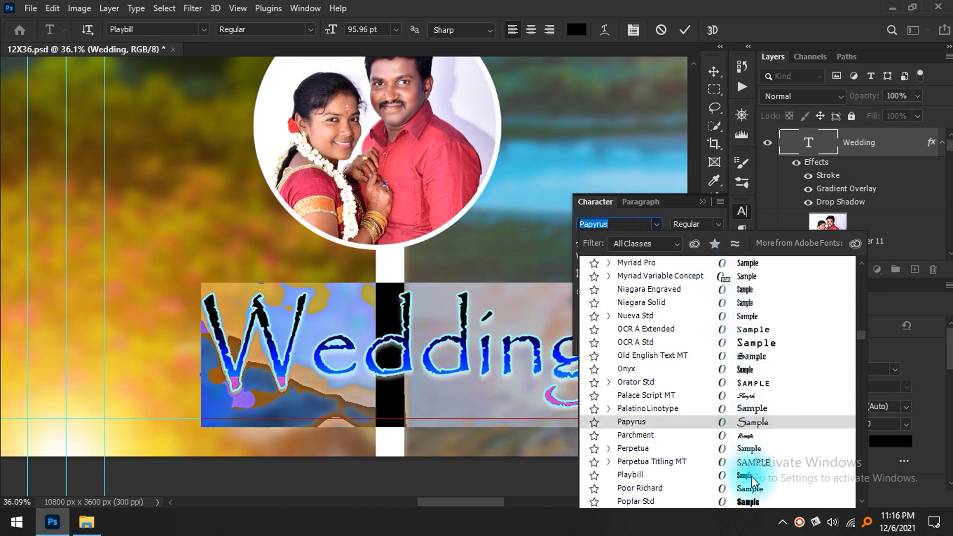
{"action": "scroll", "coordinate": [749, 344], "scroll_direction": "up", "scroll_amount": 3}
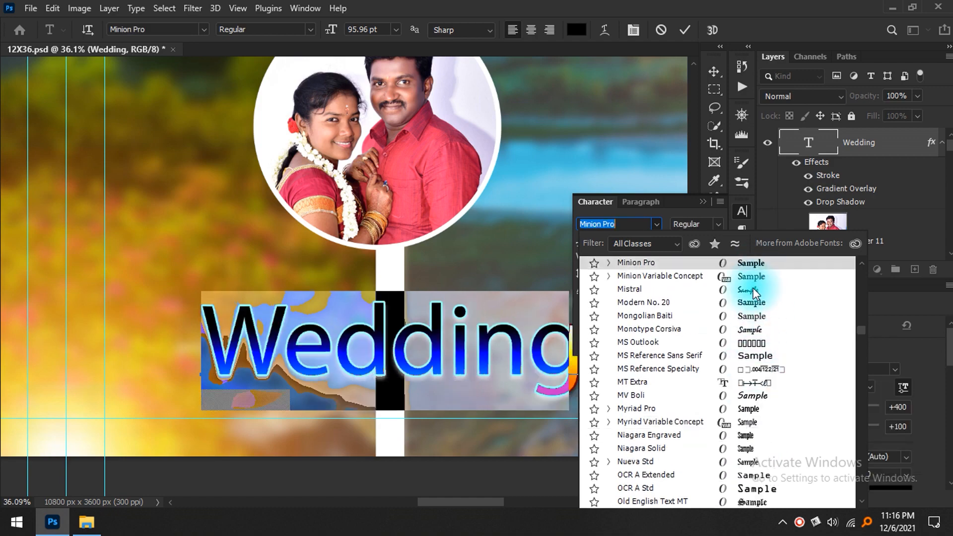
{"action": "left_click", "coordinate": [752, 296]}
{"action": "key", "text": "ctrl+Return"}
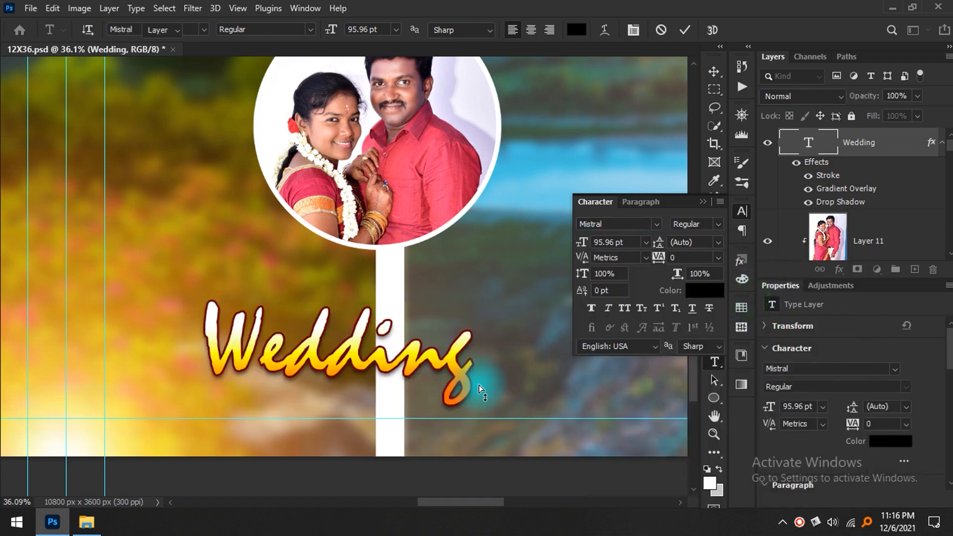
- Move the restyled "Wedding" title to recentre it over the white divider below the lower circle
{"action": "key", "text": "v"}
{"action": "key", "text": "Tab"}
{"action": "scroll", "coordinate": [449, 368], "scroll_direction": "down", "scroll_amount": 2}
{"action": "left_click_drag", "start_coordinate": [428, 348], "coordinate": [447, 345]}
{"action": "scroll", "coordinate": [447, 337], "scroll_direction": "down", "scroll_amount": 3}
{"action": "left_click", "coordinate": [508, 430]}
{"action": "key", "text": "ctrl+0"}
{"action": "key", "text": "ctrl+plus"}
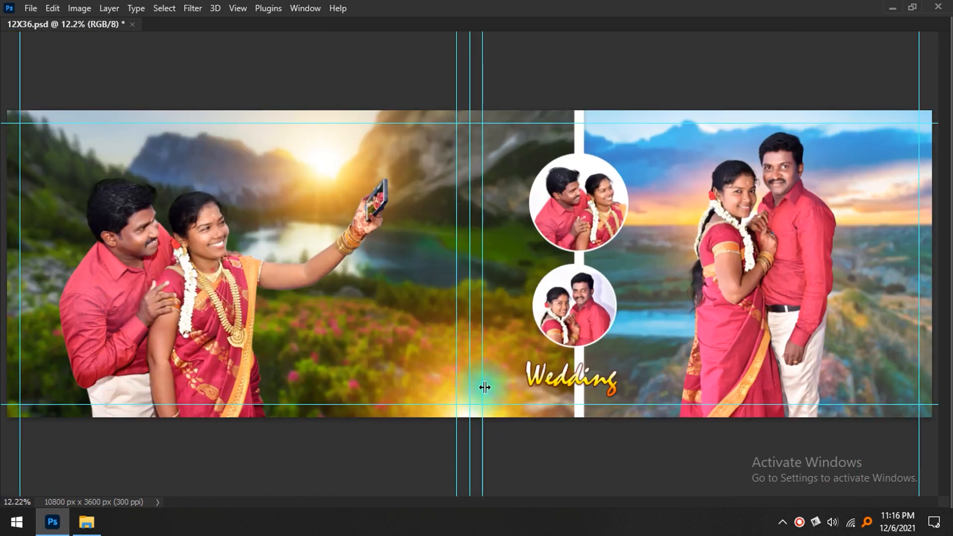
- Hide the guides and collapse the character settings for an unobstructed view of the spread
{"action": "key", "text": "Tab"}
{"action": "key", "text": "ctrl+semicolon"}
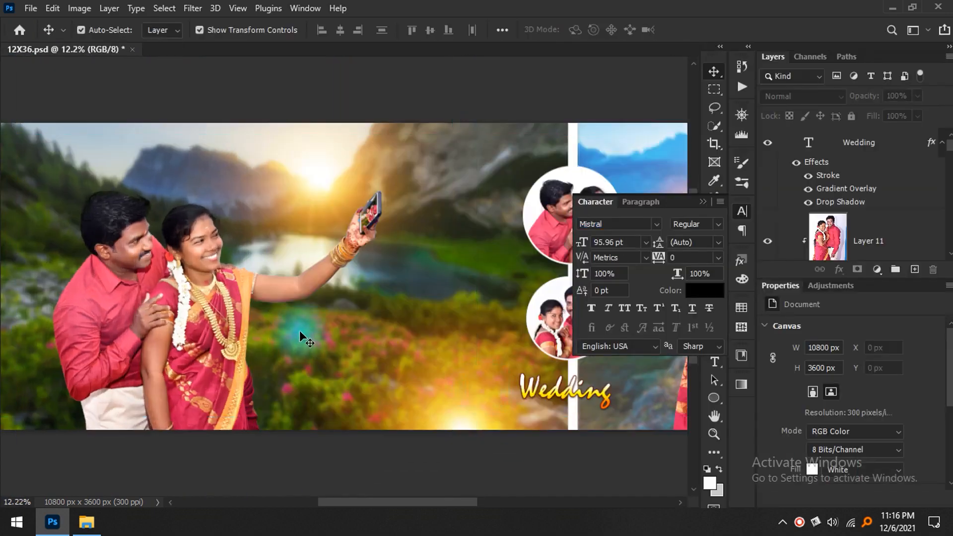
{"action": "left_click", "coordinate": [398, 314]}
{"action": "key", "text": "Tab"}
{"action": "key", "text": "Tab"}
{"action": "left_click", "coordinate": [738, 212]}
{"action": "key", "text": "Tab"}
{"action": "left_click", "coordinate": [888, 325]}
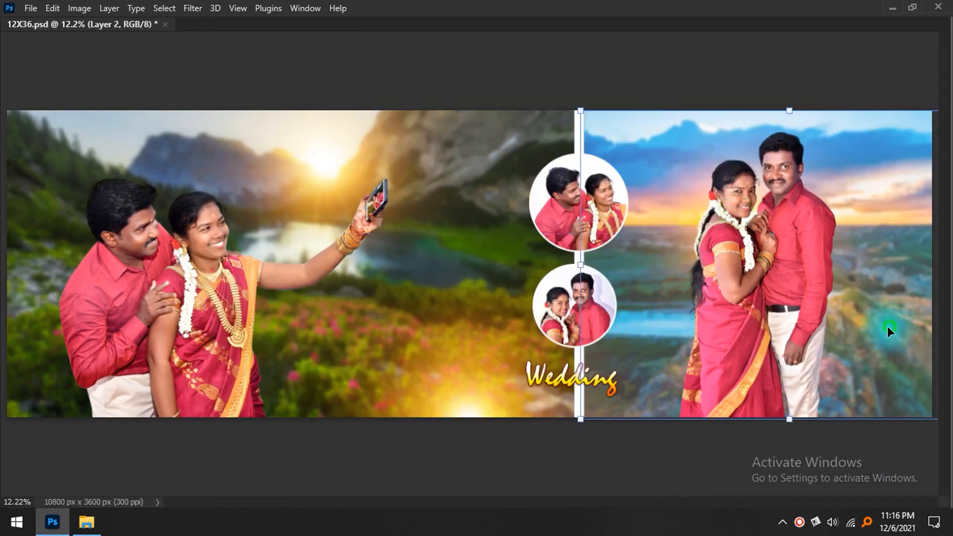
- Inspect the standing couple's cutout, its sunset background and the circular frames up close and in the full spread
{"action": "scroll", "coordinate": [888, 325], "scroll_direction": "up", "scroll_amount": 3}
{"action": "left_click_drag", "start_coordinate": [750, 357], "coordinate": [457, 392]}
{"action": "scroll", "coordinate": [586, 283], "scroll_direction": "up", "scroll_amount": 8}
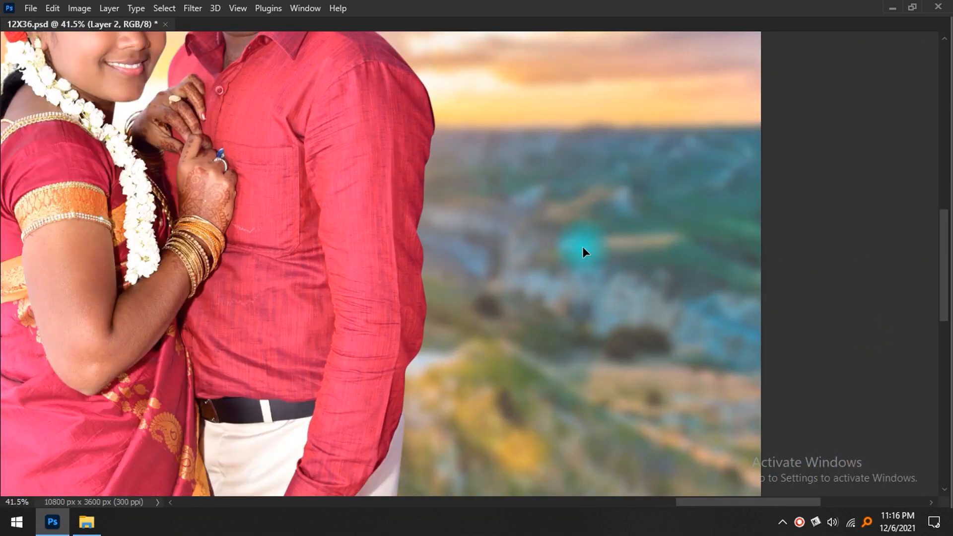
{"action": "scroll", "coordinate": [582, 246], "scroll_direction": "down", "scroll_amount": 5}
{"action": "scroll", "coordinate": [592, 256], "scroll_direction": "down", "scroll_amount": 3}
{"action": "scroll", "coordinate": [458, 308], "scroll_direction": "up", "scroll_amount": 4}
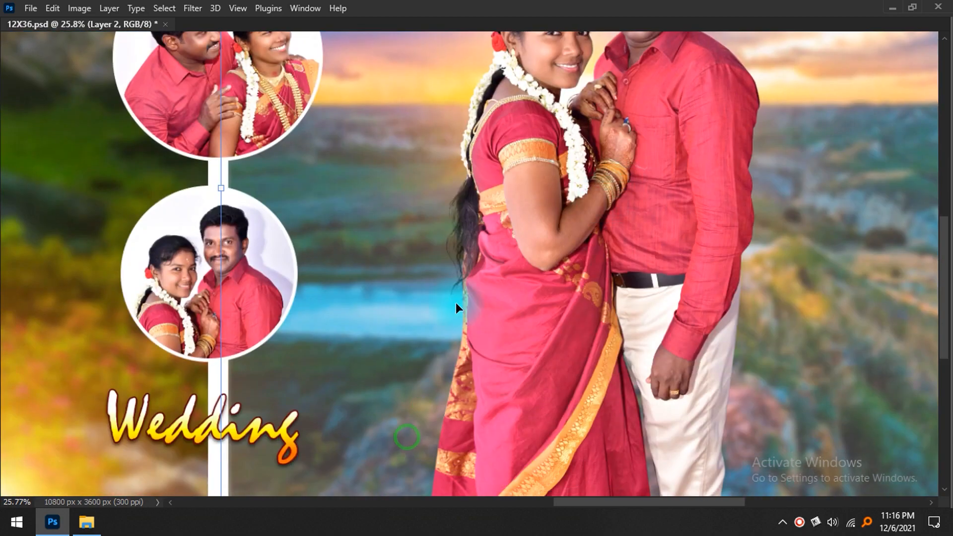
{"action": "left_click", "coordinate": [412, 320]}
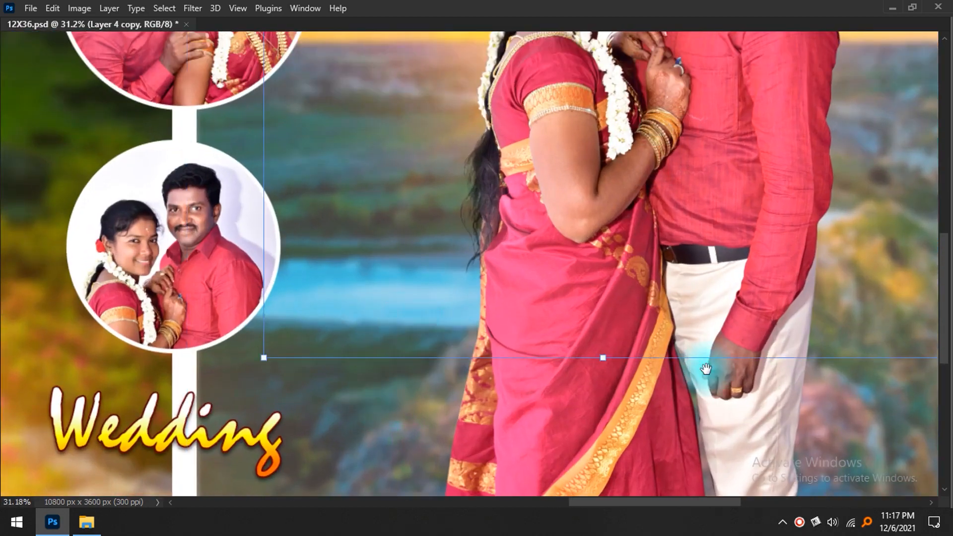
{"action": "left_click_drag", "start_coordinate": [706, 366], "coordinate": [486, 344]}
{"action": "left_click", "coordinate": [487, 345]}
{"action": "scroll", "coordinate": [487, 345], "scroll_direction": "down", "scroll_amount": 2}
{"action": "left_click_drag", "start_coordinate": [491, 278], "coordinate": [496, 478]}
{"action": "left_click_drag", "start_coordinate": [423, 378], "coordinate": [515, 310]}
{"action": "scroll", "coordinate": [514, 311], "scroll_direction": "down", "scroll_amount": 5}
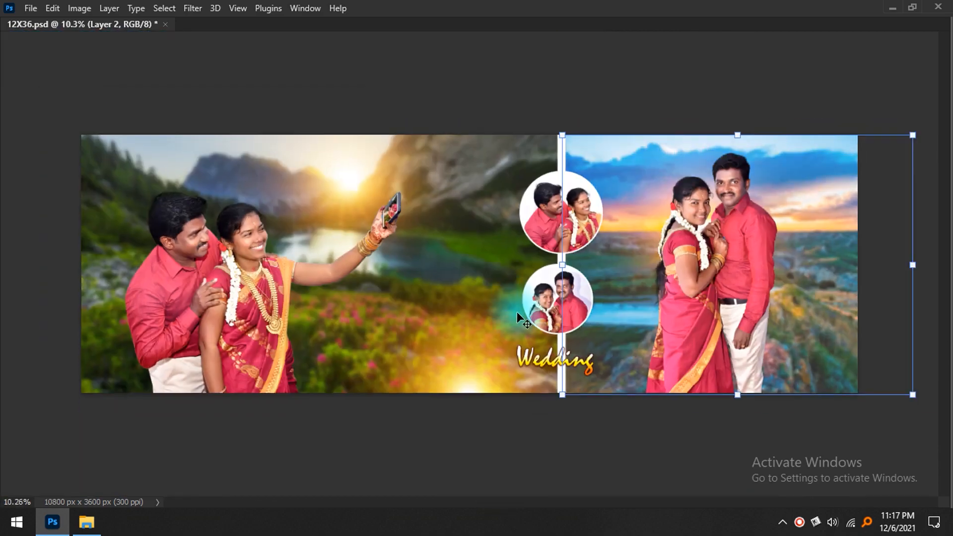
{"action": "left_click", "coordinate": [681, 452]}
{"action": "left_click", "coordinate": [838, 239]}
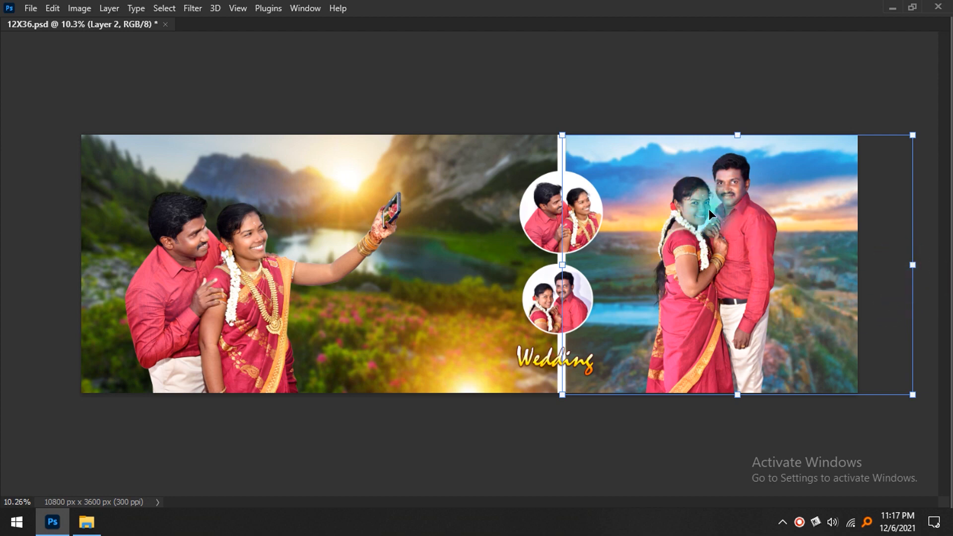
- Try Layer 1, the mountain lake background behind the selfie couple, at 80% opacity
{"action": "left_click", "coordinate": [398, 316]}
{"action": "key", "text": "Tab"}
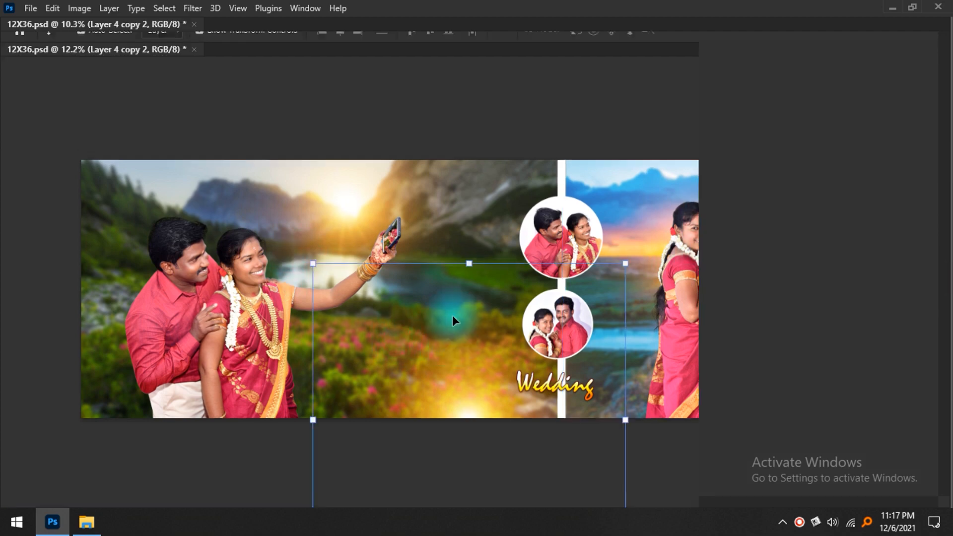
{"action": "scroll", "coordinate": [798, 208], "scroll_direction": "down", "scroll_amount": 2}
{"action": "scroll", "coordinate": [804, 213], "scroll_direction": "up", "scroll_amount": 3}
{"action": "scroll", "coordinate": [805, 213], "scroll_direction": "down", "scroll_amount": 3}
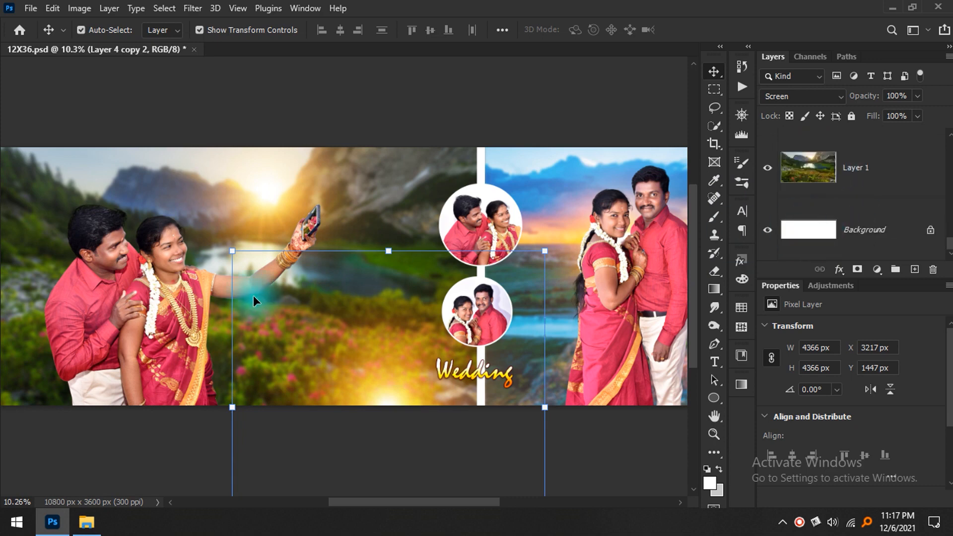
{"action": "left_click", "coordinate": [827, 171]}
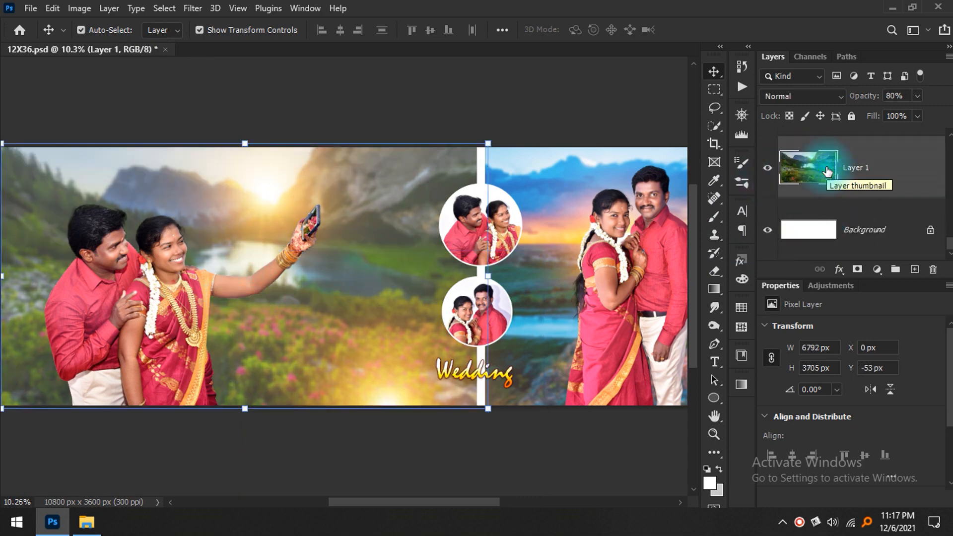
{"action": "key", "text": "Tab"}
{"action": "key", "text": "ctrl+shift+l"}
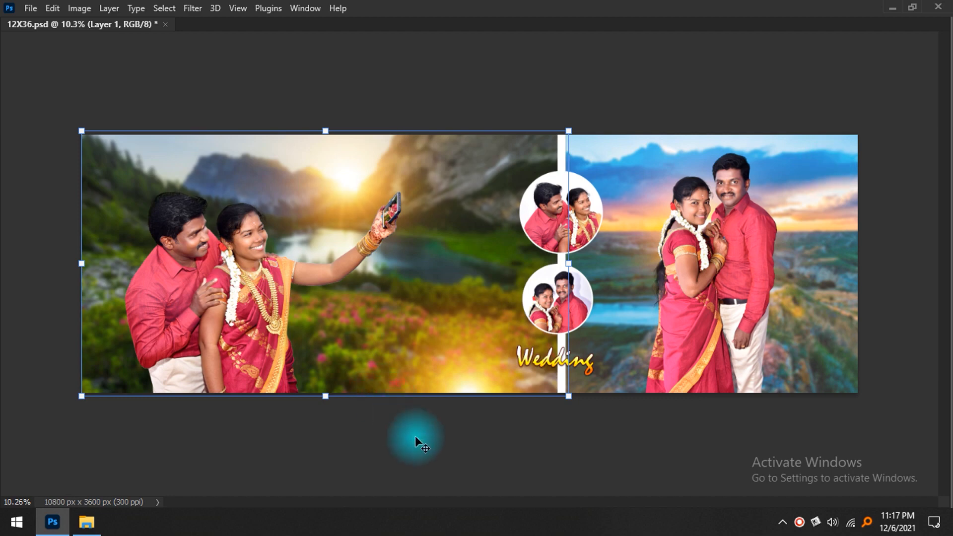
- Examine the finished spread at several zoom levels, checking the selfie couple, circular photos, title and standing couple
{"action": "left_click", "coordinate": [425, 451]}
{"action": "scroll", "coordinate": [308, 344], "scroll_direction": "up", "scroll_amount": 5}
{"action": "left_click_drag", "start_coordinate": [273, 365], "coordinate": [338, 379]}
{"action": "scroll", "coordinate": [336, 347], "scroll_direction": "down", "scroll_amount": 5}
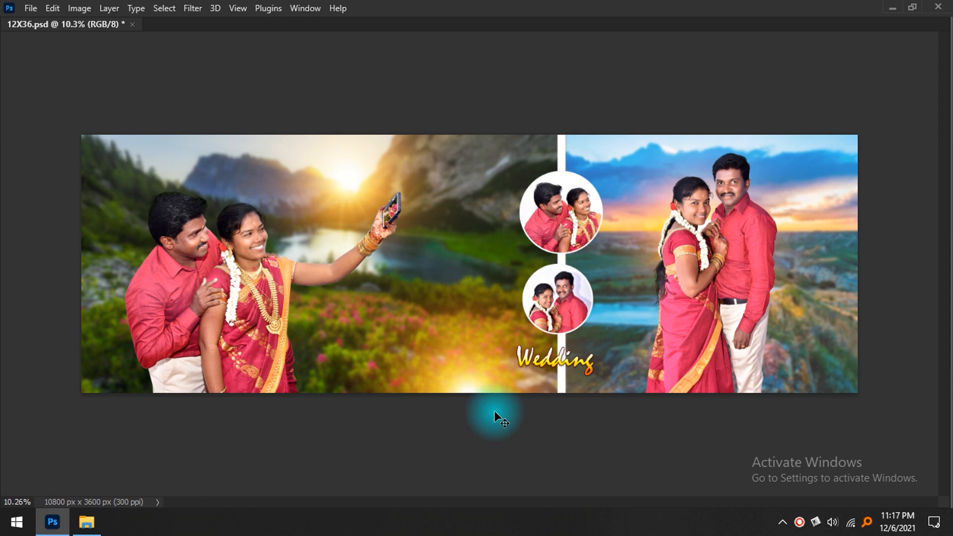
{"action": "scroll", "coordinate": [548, 282], "scroll_direction": "up", "scroll_amount": 3}
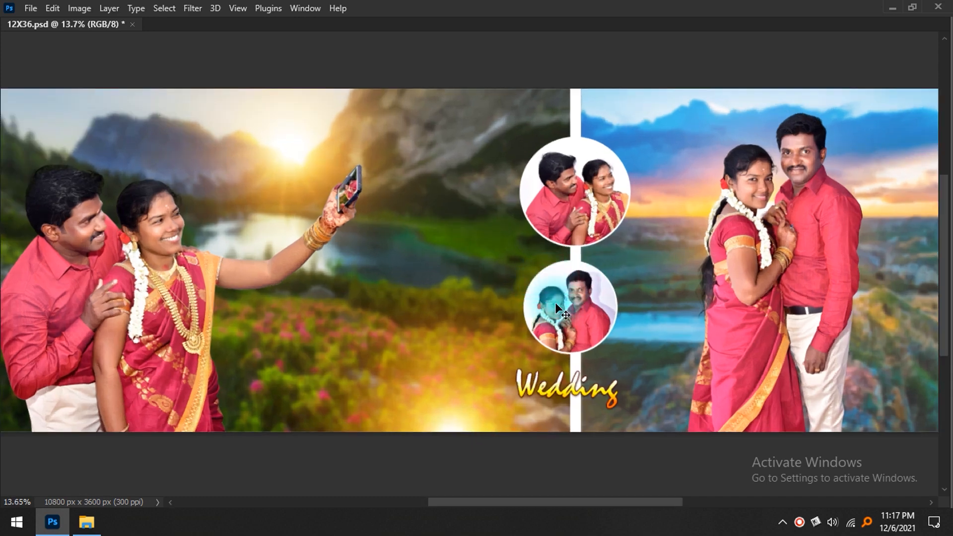
{"action": "left_click", "coordinate": [579, 319]}
{"action": "scroll", "coordinate": [166, 270], "scroll_direction": "down", "scroll_amount": 2}
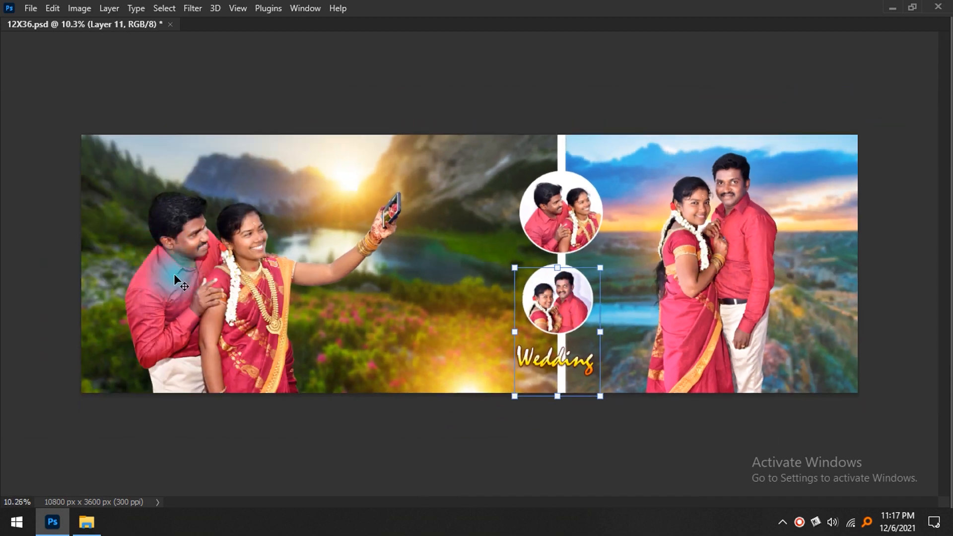
{"action": "scroll", "coordinate": [211, 283], "scroll_direction": "up", "scroll_amount": 2}
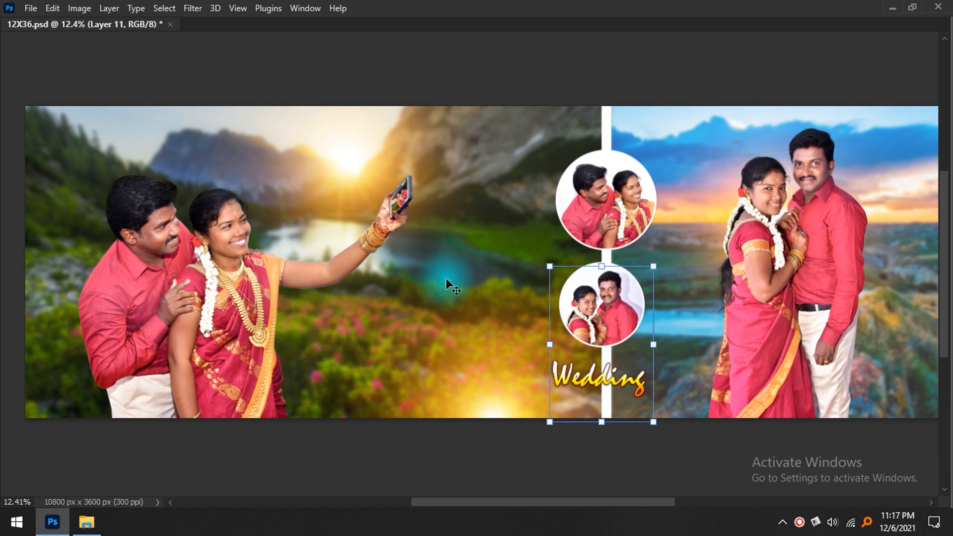
{"action": "scroll", "coordinate": [446, 278], "scroll_direction": "down", "scroll_amount": 1}
{"action": "scroll", "coordinate": [674, 332], "scroll_direction": "up", "scroll_amount": 1}
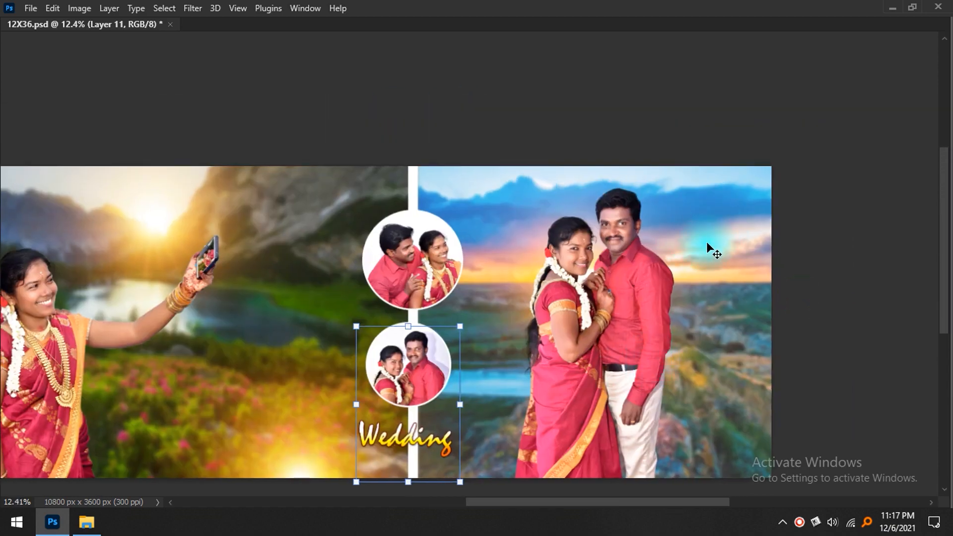
{"action": "scroll", "coordinate": [704, 301], "scroll_direction": "up", "scroll_amount": 1}
{"action": "scroll", "coordinate": [703, 302], "scroll_direction": "down", "scroll_amount": 1}
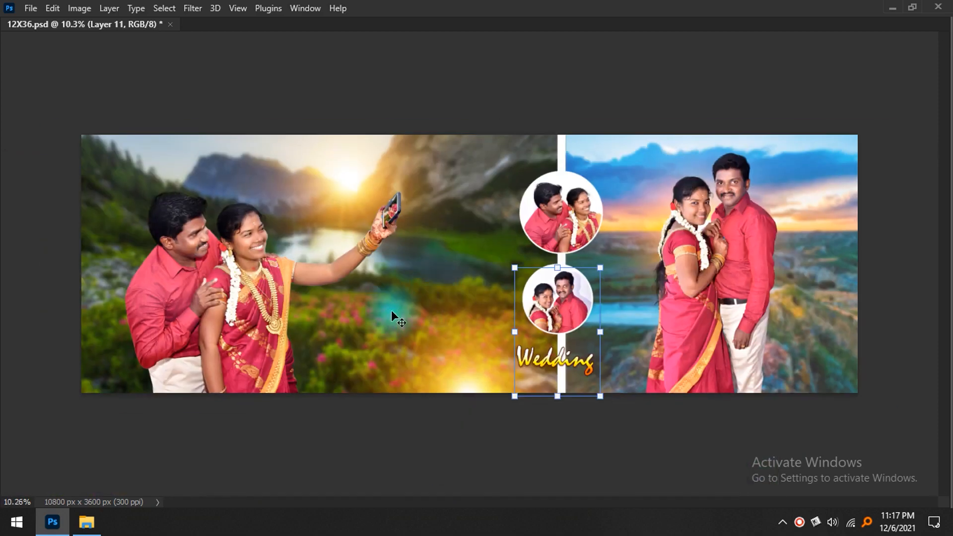
{"action": "key", "text": "Tab"}
{"action": "key", "text": "Tab"}
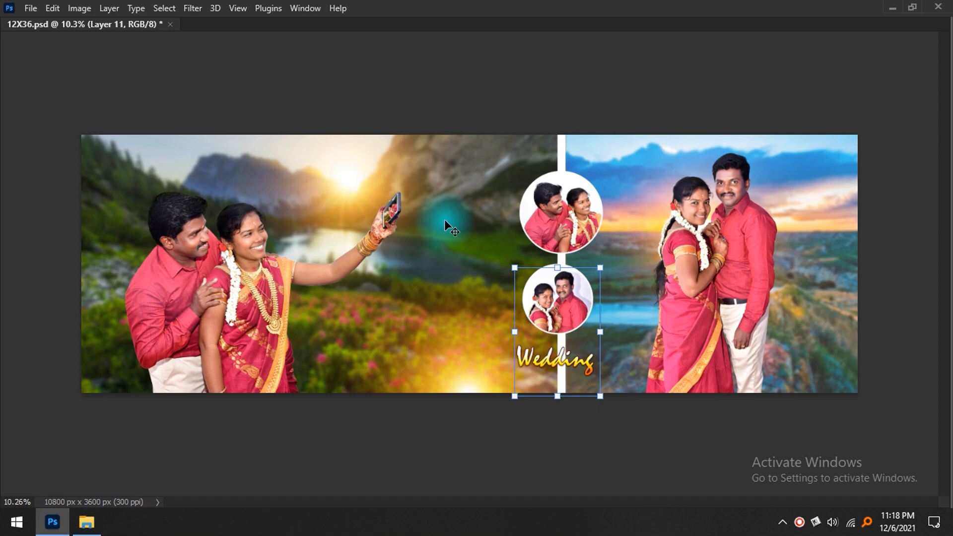
{"action": "scroll", "coordinate": [445, 220], "scroll_direction": "down", "scroll_amount": 2}
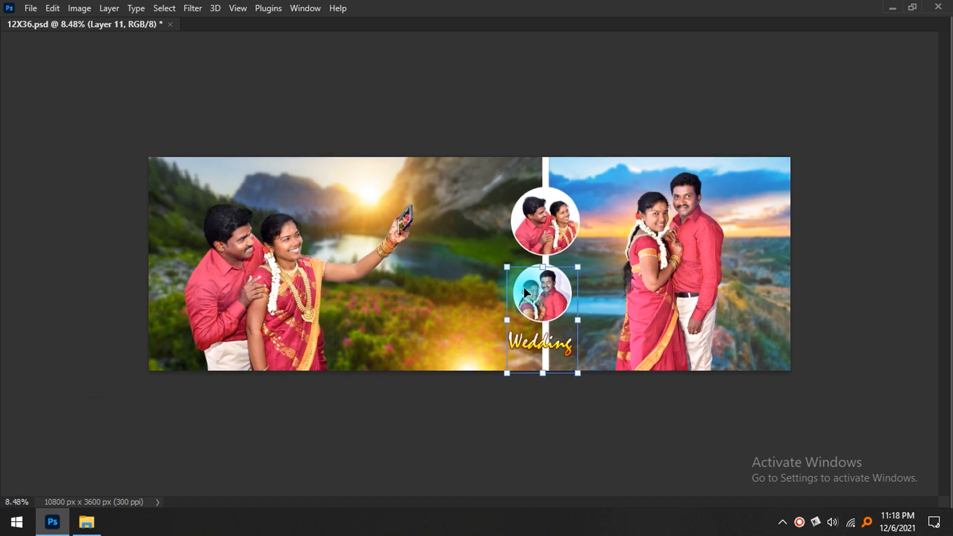